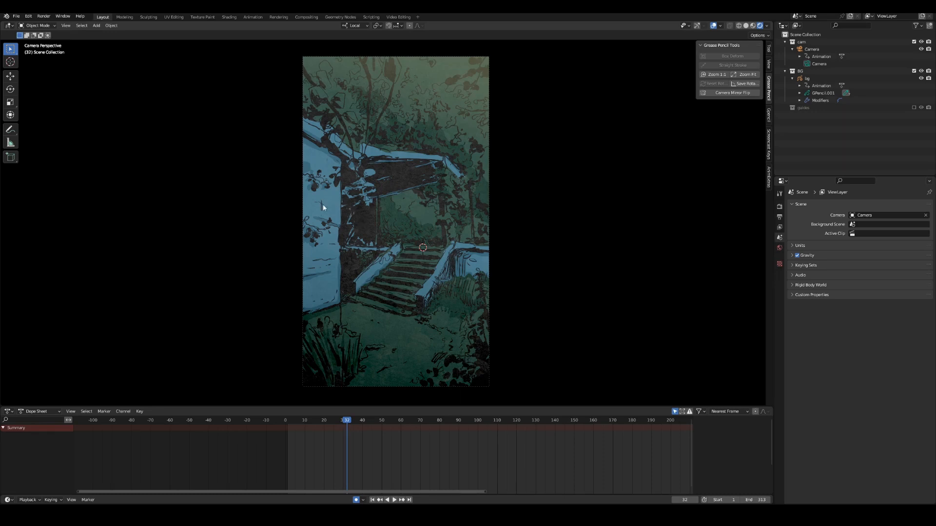
Append the "dude 2" character collection from the other Blender file into the scene
{"action": "left_click", "coordinate": [16, 16]}
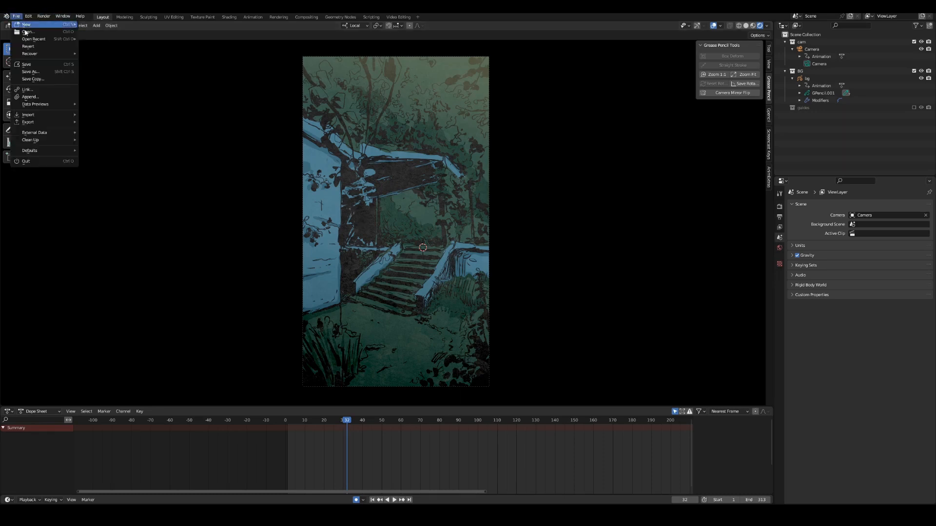
{"action": "left_click", "coordinate": [64, 99]}
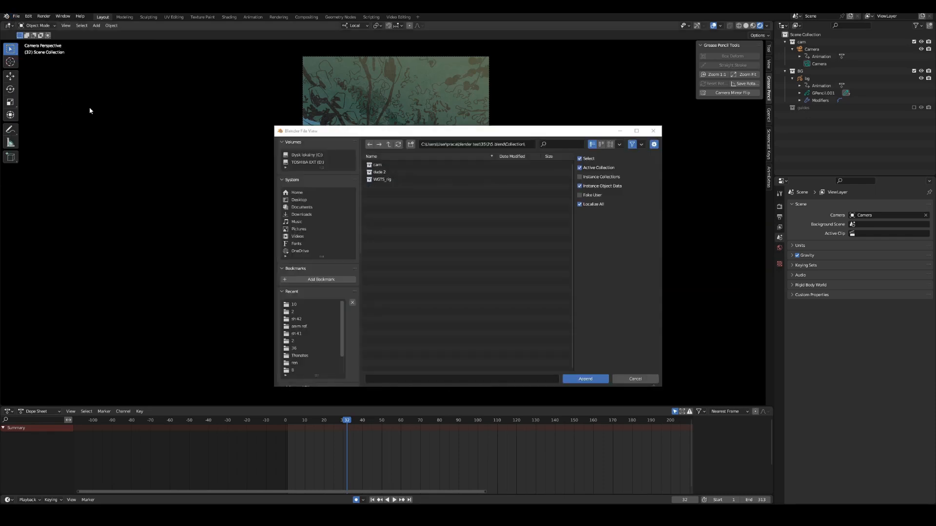
{"action": "double_click", "coordinate": [379, 173]}
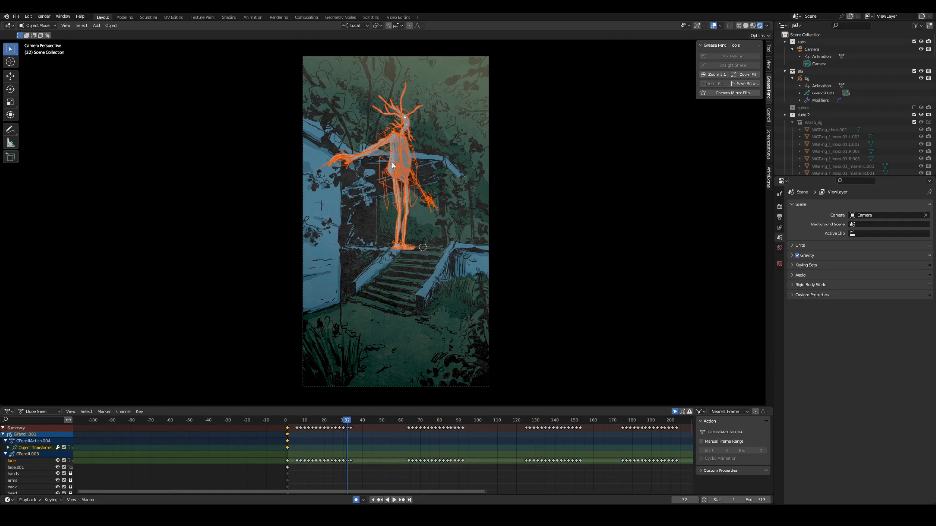
Select the character's rig and inspect the character against the background with viewport overlays temporarily hidden
{"action": "left_click", "coordinate": [398, 161]}
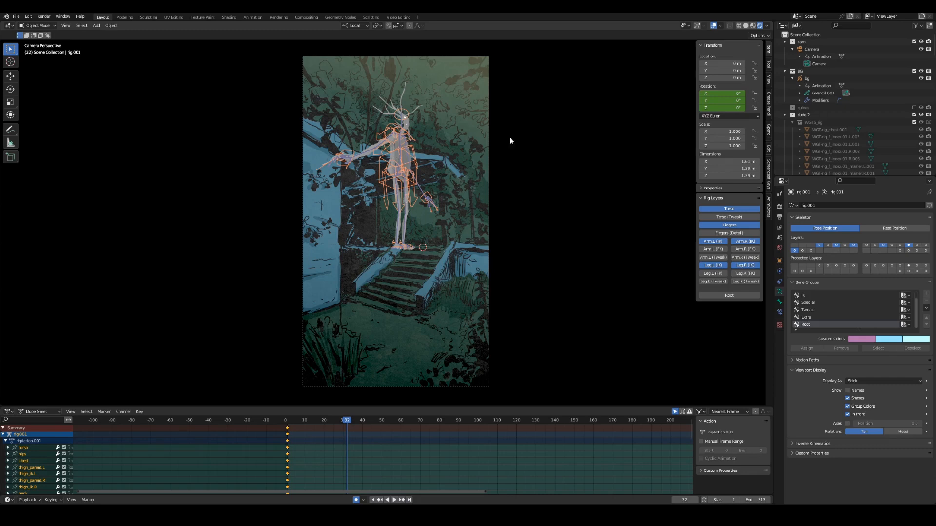
{"action": "left_click", "coordinate": [713, 25]}
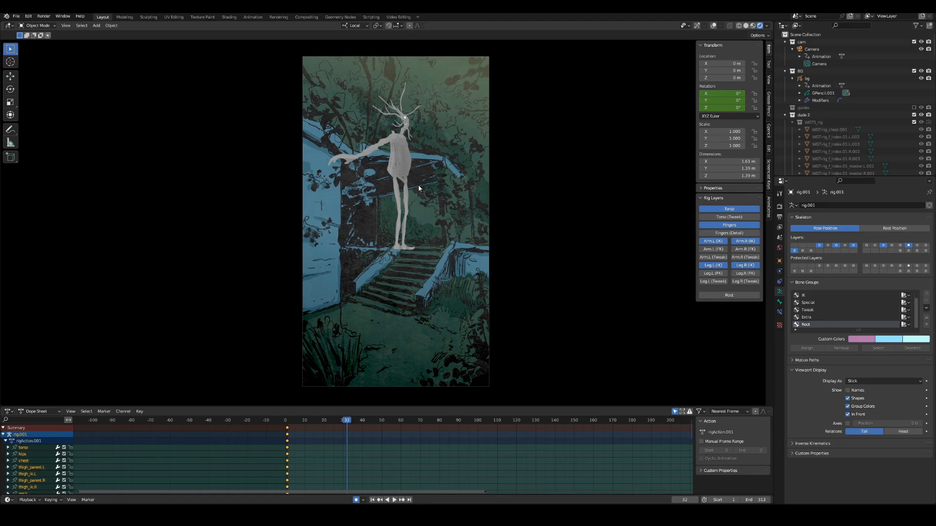
{"action": "left_click", "coordinate": [713, 25]}
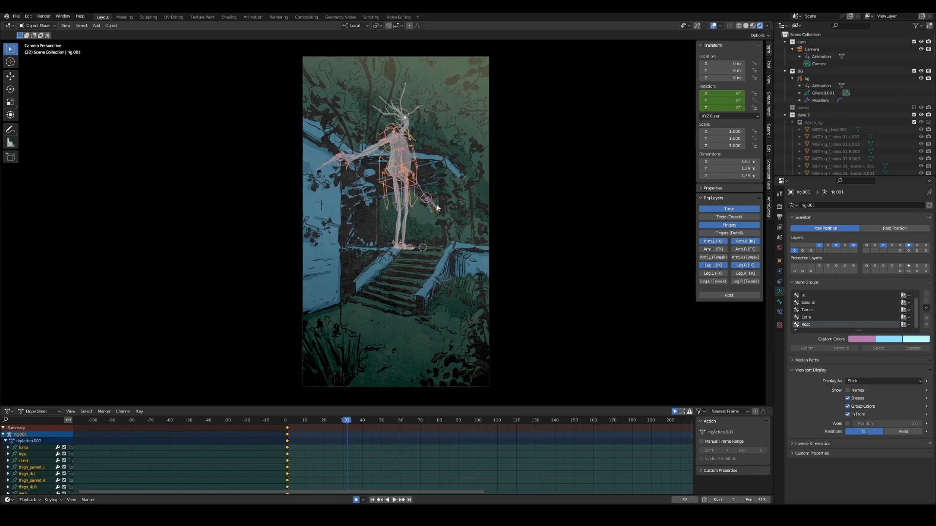
Collapse the dude 2 collection, and enable the guides collection as the active collection
{"action": "left_click", "coordinate": [784, 116]}
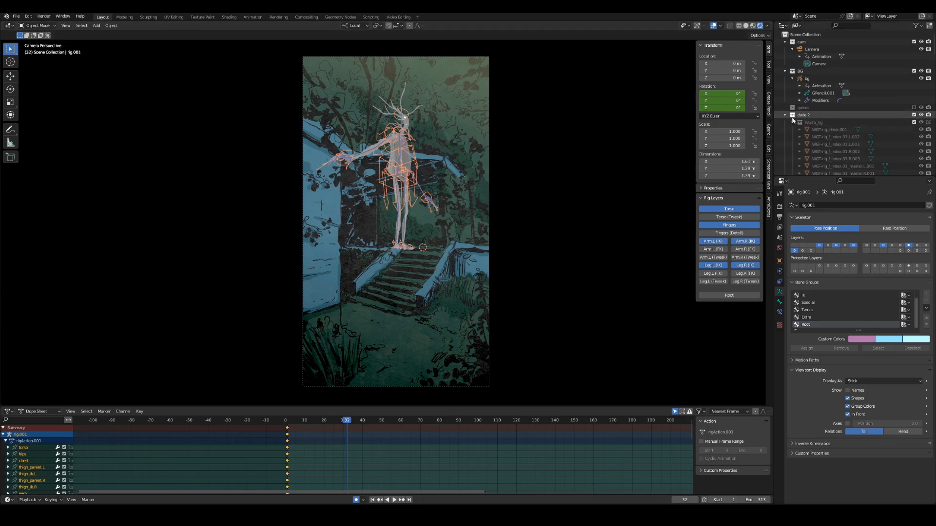
{"action": "left_click", "coordinate": [914, 107]}
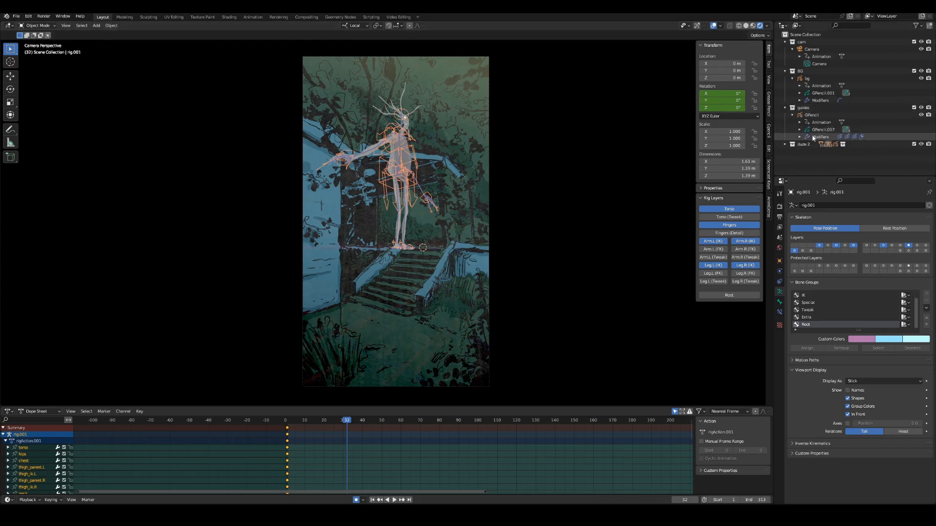
{"action": "left_click", "coordinate": [785, 108]}
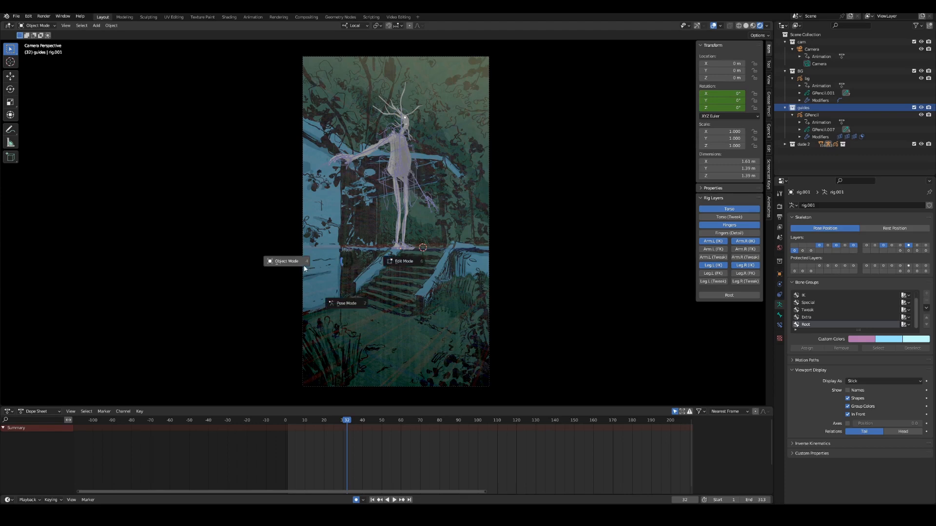
Add a mesh cube to the guides collection and scale it down to about 0.137
{"action": "key", "text": "shift+a"}
{"action": "mouse_move", "coordinate": [341, 180]}
{"action": "left_click", "coordinate": [403, 197]}
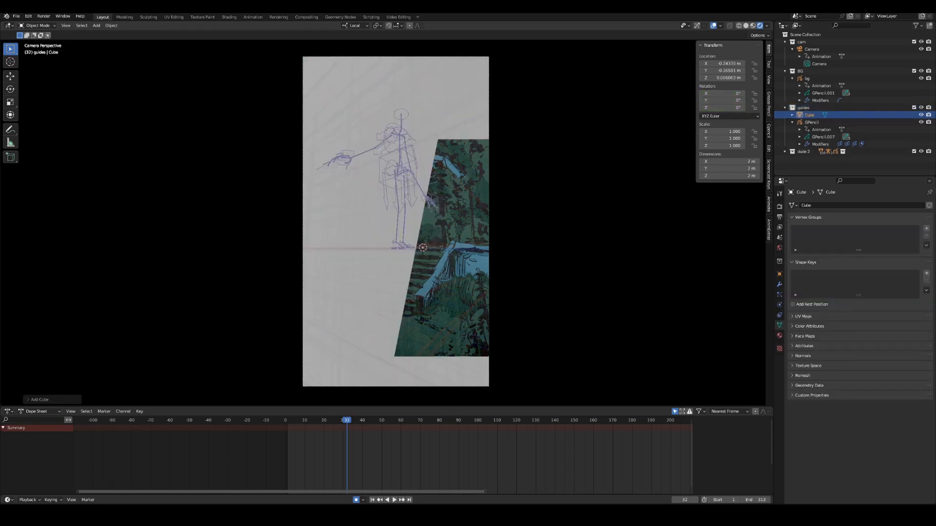
{"action": "key", "text": "s"}
{"action": "left_click", "coordinate": [443, 240]}
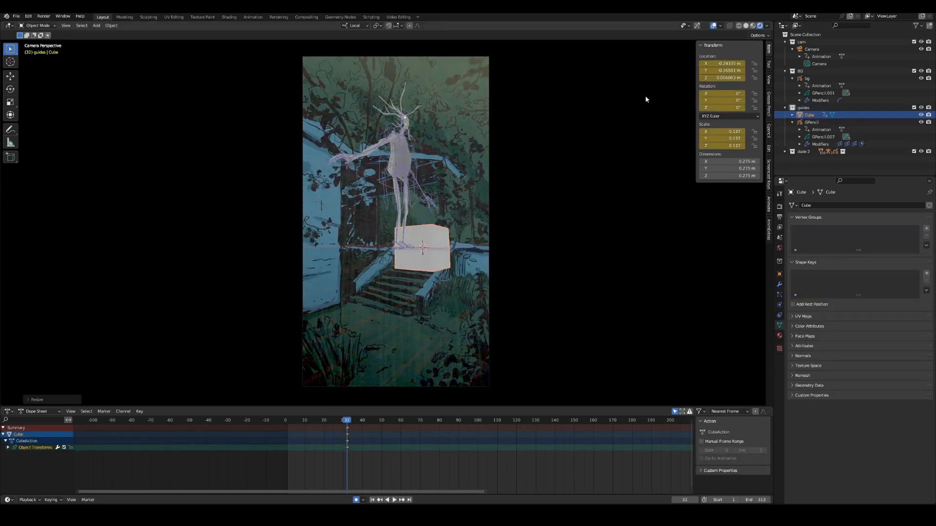
Try the cube at different positions starting along its local Y axis, and delete it
{"action": "key", "text": "g"}
{"action": "key", "text": "y"}
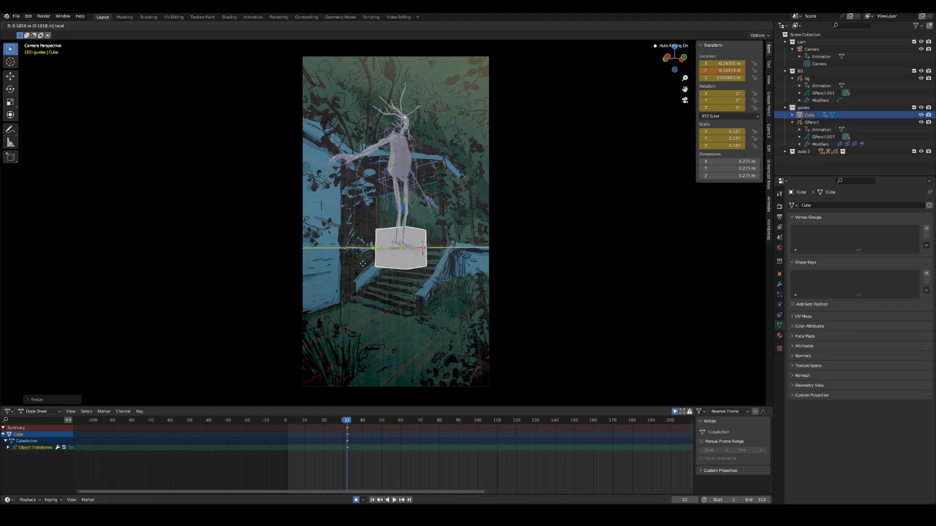
{"action": "left_click", "coordinate": [458, 250]}
{"action": "left_click_drag", "start_coordinate": [459, 250], "coordinate": [395, 274]}
{"action": "left_click_drag", "start_coordinate": [395, 211], "coordinate": [396, 124]}
{"action": "key", "text": "x"}
{"action": "left_click", "coordinate": [416, 164]}
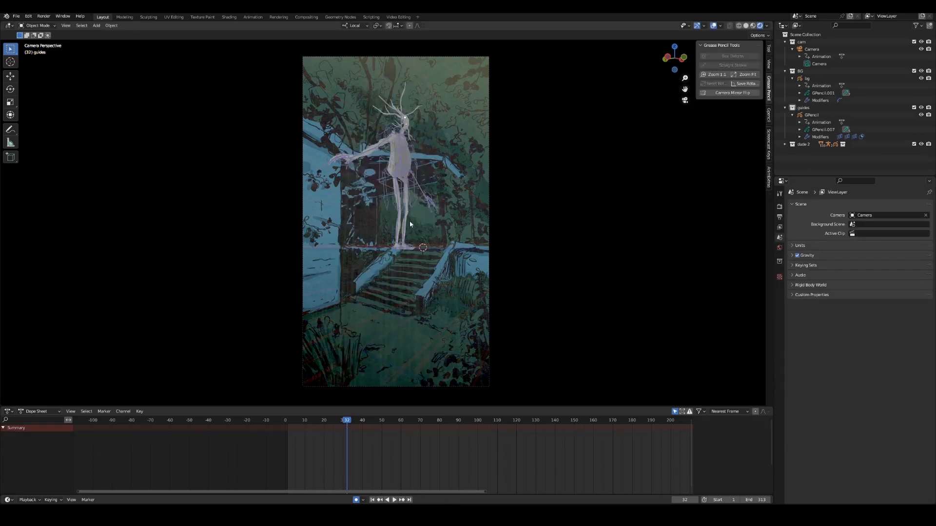
Go to frame 1 and turn off the In Front viewport display of the character's rig, ending in camera view
{"action": "left_click", "coordinate": [408, 180]}
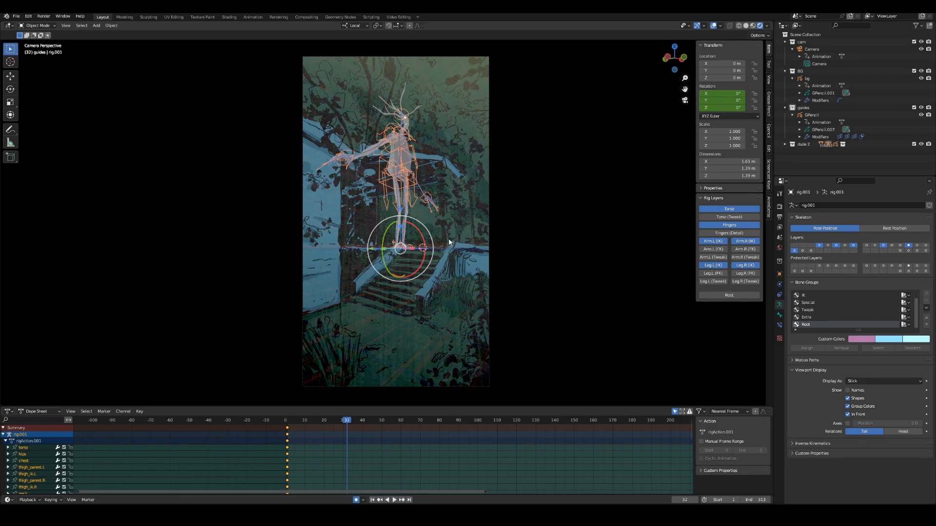
{"action": "left_click", "coordinate": [287, 422]}
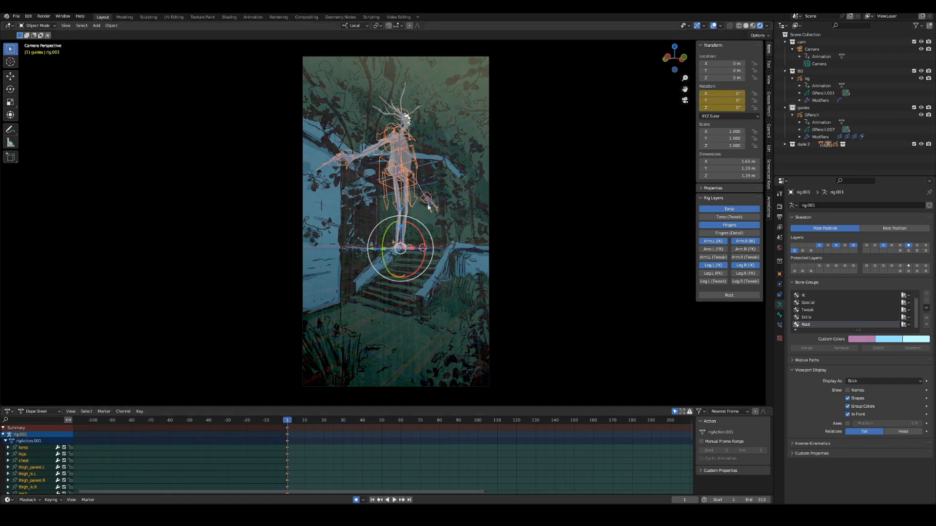
{"action": "middle_click_drag", "start_coordinate": [427, 225], "coordinate": [502, 272]}
{"action": "scroll", "coordinate": [373, 297], "scroll_direction": "down", "scroll_amount": 2}
{"action": "left_click_drag", "start_coordinate": [774, 275], "coordinate": [777, 275]}
{"action": "left_click", "coordinate": [782, 274]}
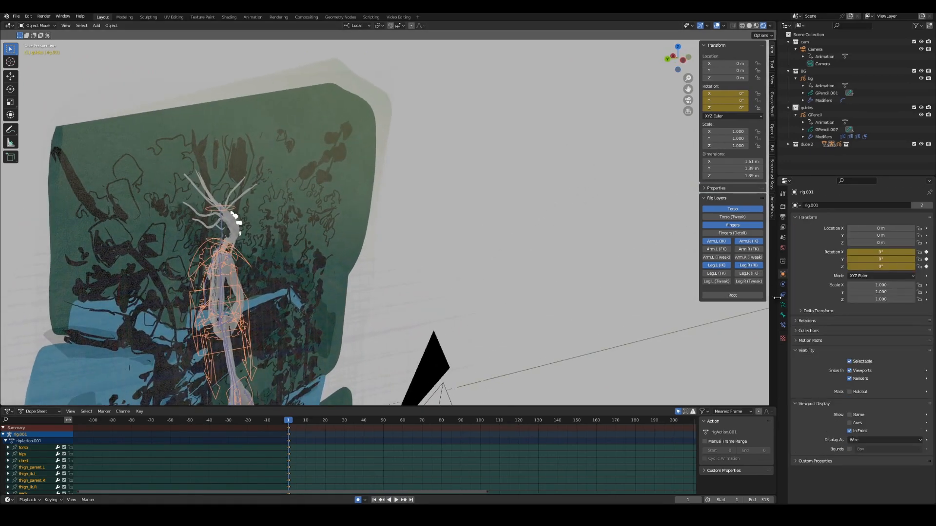
{"action": "left_click", "coordinate": [849, 430]}
{"action": "middle_click_drag", "start_coordinate": [505, 276], "coordinate": [486, 213]}
{"action": "key", "text": "grave"}
{"action": "left_click", "coordinate": [401, 274]}
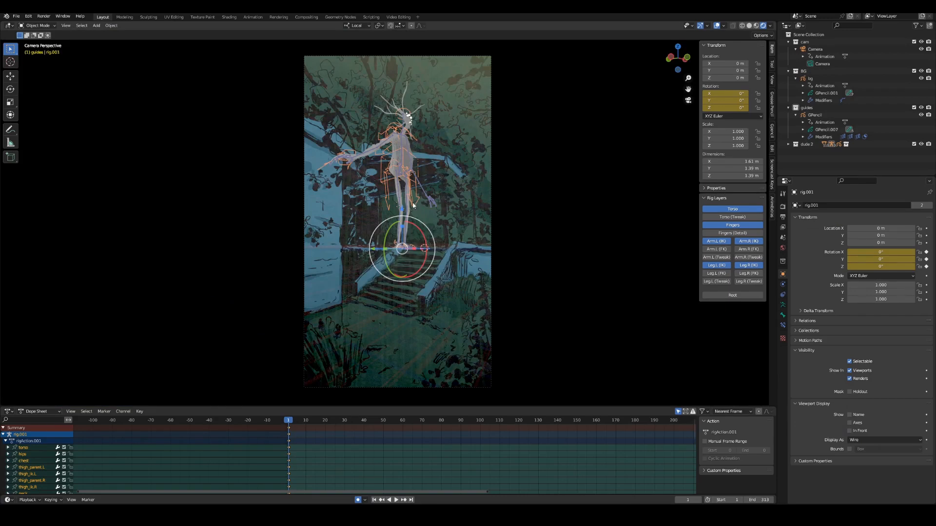
Move the rig away from the background toward the camera, about 0.32 m in X and 0.46 m in Y
{"action": "middle_click_drag", "start_coordinate": [427, 258], "coordinate": [399, 253]}
{"action": "scroll", "coordinate": [411, 282], "scroll_direction": "down", "scroll_amount": 4}
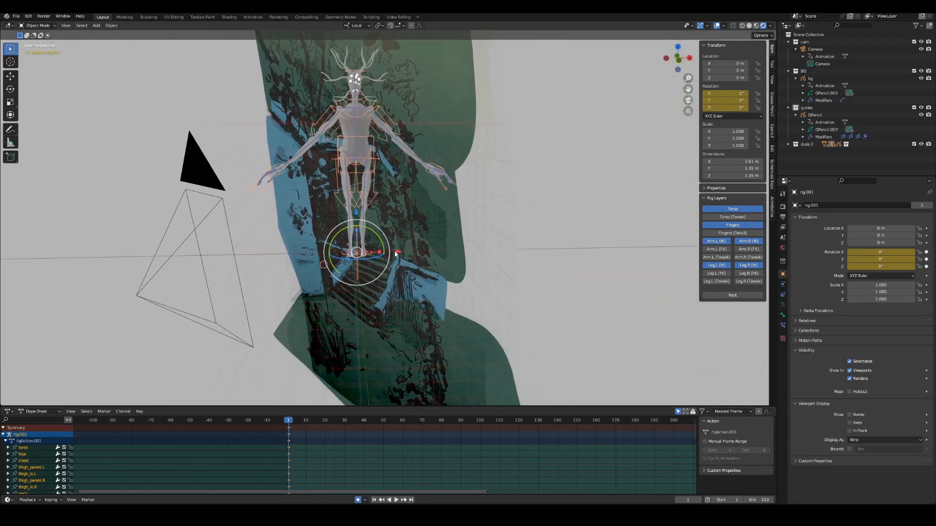
{"action": "left_click_drag", "start_coordinate": [399, 253], "coordinate": [325, 265]}
{"action": "middle_click_drag", "start_coordinate": [325, 264], "coordinate": [290, 273]}
{"action": "left_click_drag", "start_coordinate": [352, 236], "coordinate": [336, 286]}
{"action": "key", "text": "grave"}
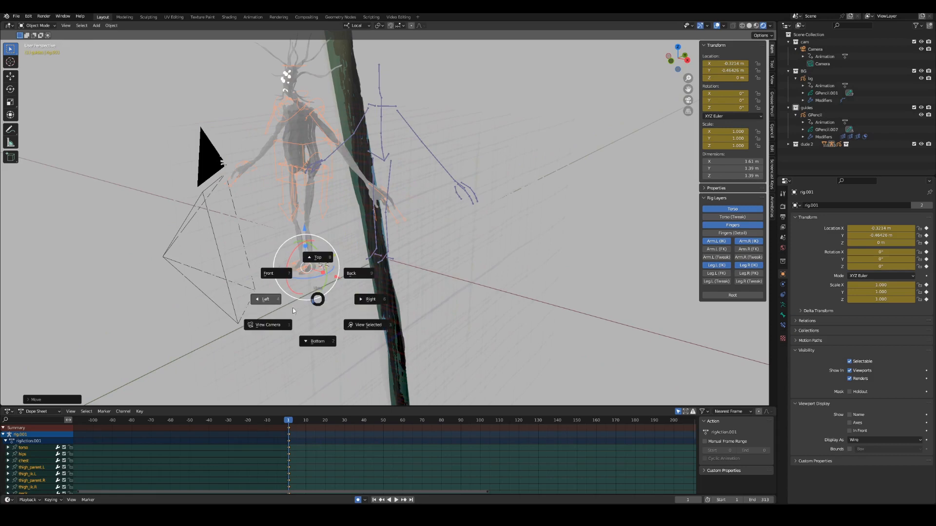
{"action": "left_click", "coordinate": [254, 325]}
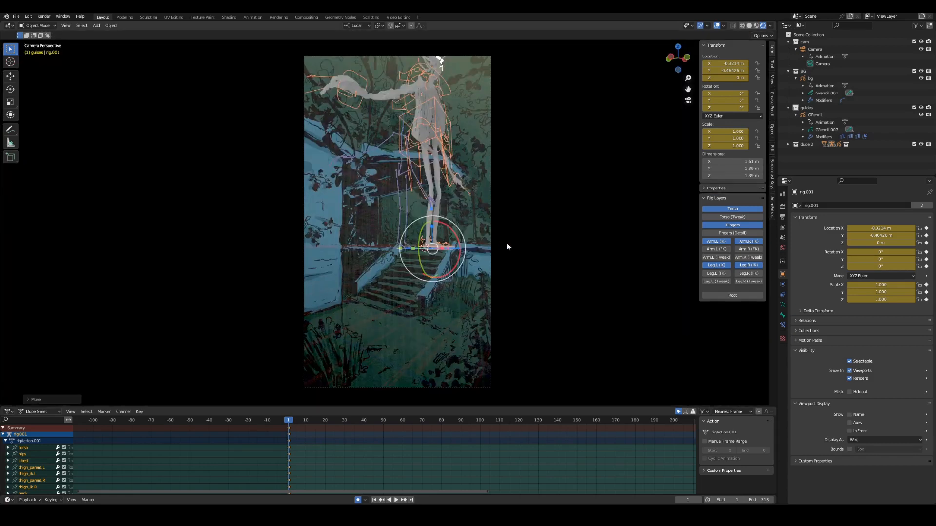
Place the rig on the foreground grass at about 0.654 scale and rotate it about its Z axis to about -41.3°
{"action": "key", "text": "s"}
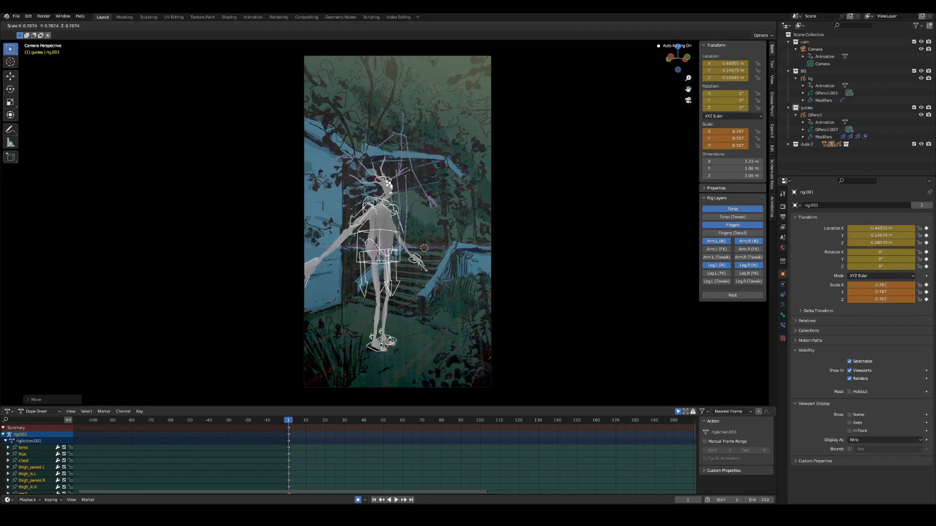
{"action": "left_click", "coordinate": [477, 319]}
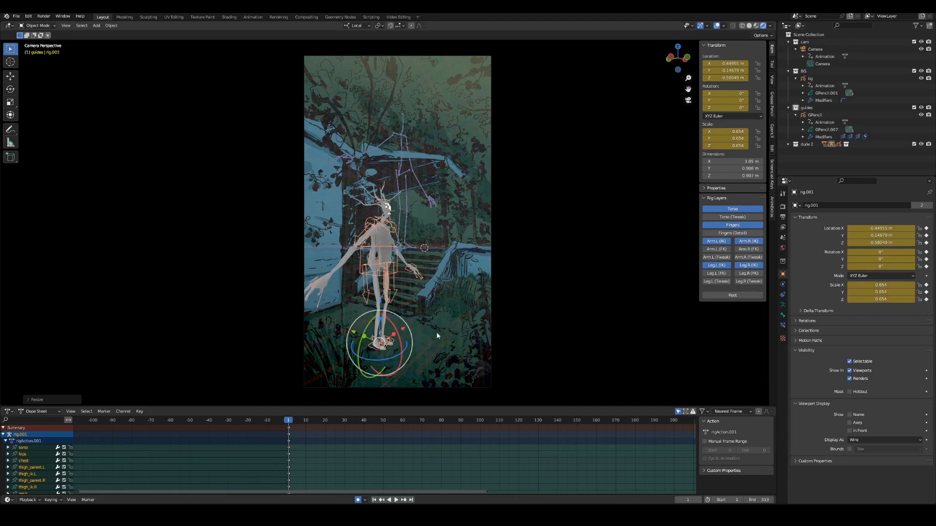
{"action": "key", "text": "r"}
{"action": "key", "text": "z"}
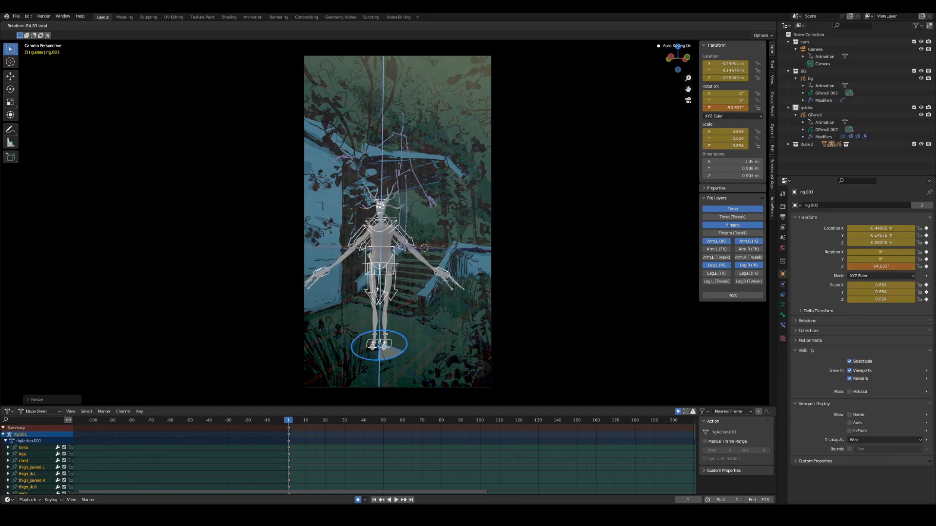
{"action": "left_click", "coordinate": [408, 353]}
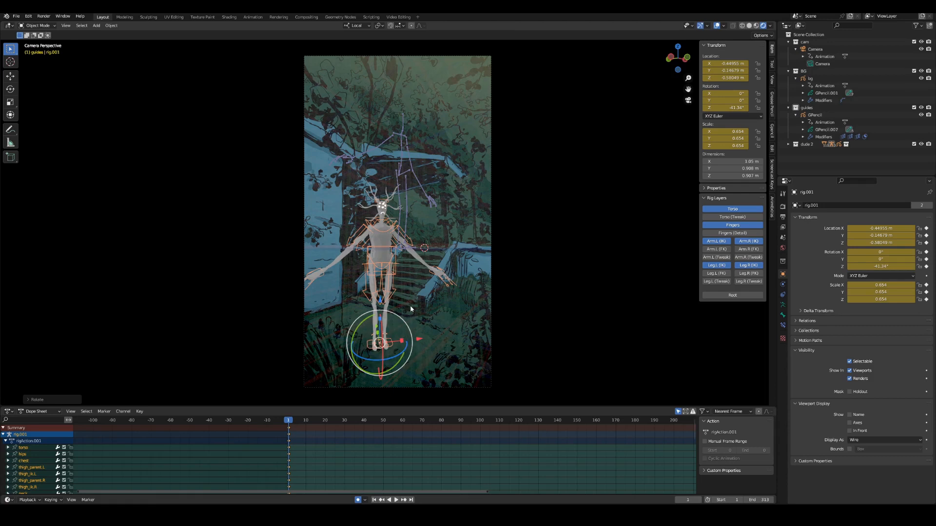
Scale the rig down to about 0.541 and reposition it in front of the stairs
{"action": "key", "text": "s"}
{"action": "left_click", "coordinate": [429, 330]}
{"action": "key", "text": "g"}
{"action": "left_click", "coordinate": [448, 321]}
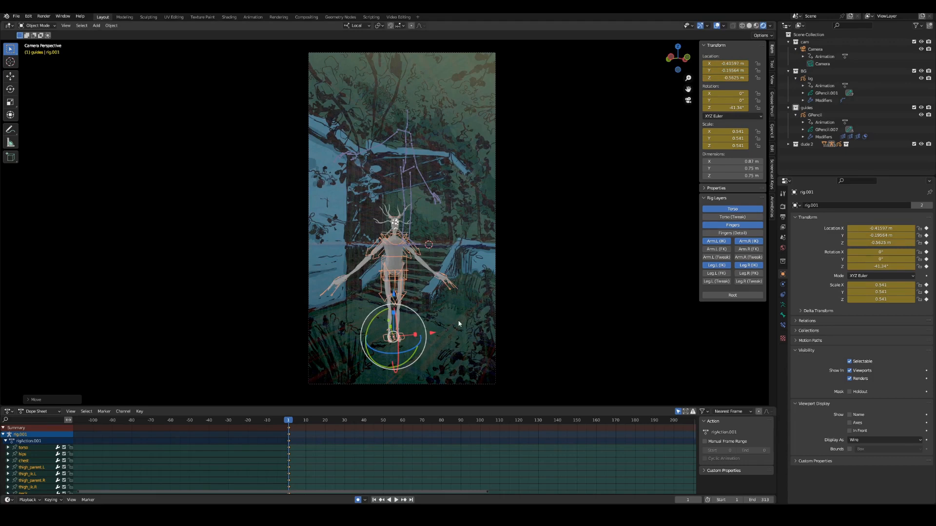
Rotate the rig further about its local Z axis and slide it along local X toward the house
{"action": "middle_click_drag", "start_coordinate": [460, 323], "coordinate": [453, 326], "text": "shift"}
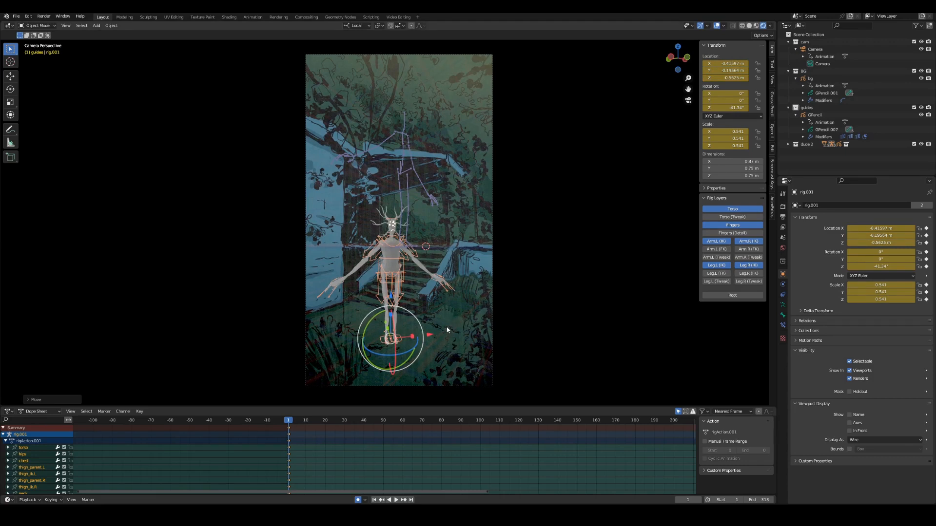
{"action": "middle_click_drag", "start_coordinate": [438, 332], "coordinate": [424, 334], "text": "shift"}
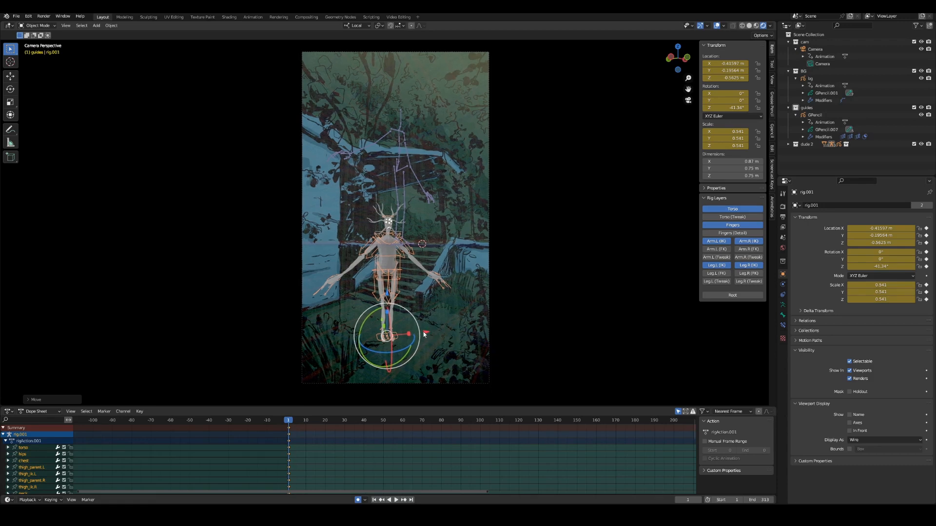
{"action": "key", "text": "r"}
{"action": "key", "text": "z"}
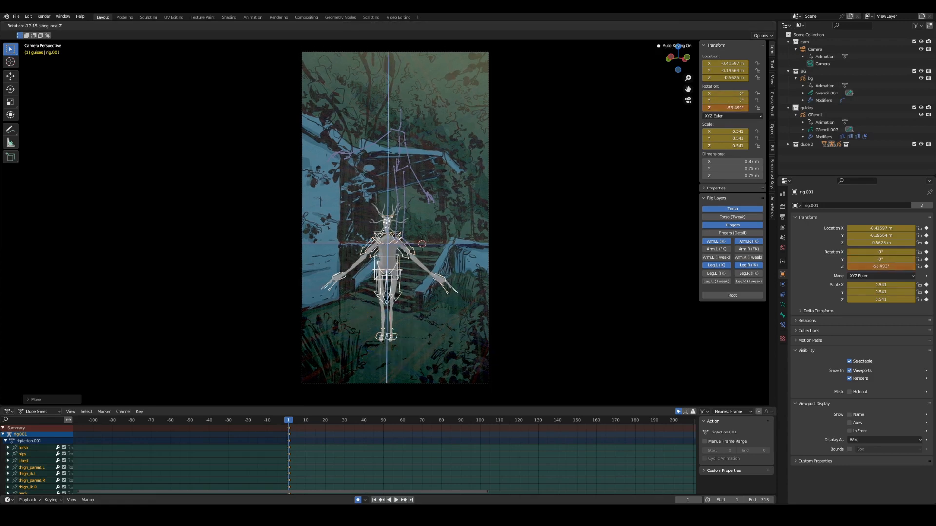
{"action": "left_click", "coordinate": [429, 340]}
{"action": "middle_click_drag", "start_coordinate": [431, 337], "coordinate": [426, 336], "text": "shift"}
{"action": "left_click_drag", "start_coordinate": [425, 337], "coordinate": [398, 340]}
Rotate the rig about its local Z axis to about -41.8° and nudge it slightly along local X
{"action": "key", "text": "r"}
{"action": "key", "text": "z"}
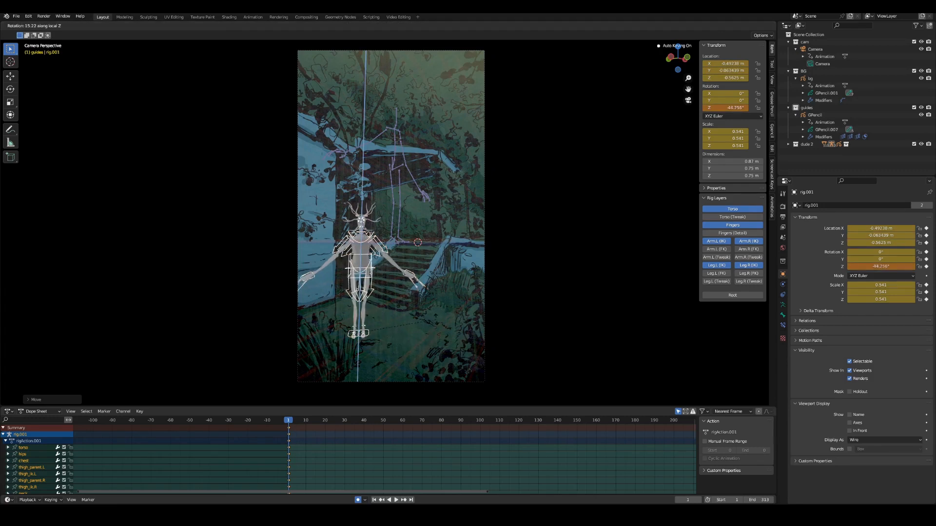
{"action": "left_click", "coordinate": [429, 324]}
{"action": "left_click_drag", "start_coordinate": [400, 332], "coordinate": [402, 332]}
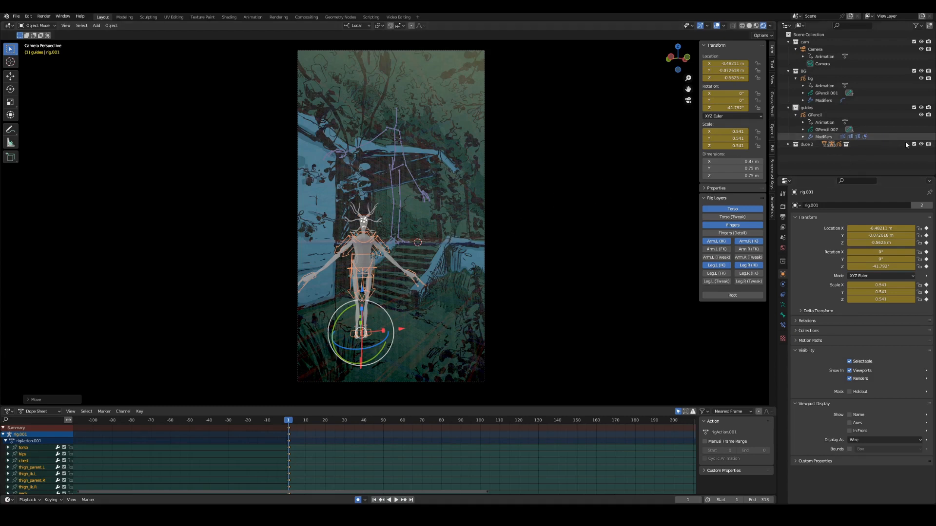
Disable the guides collection and exclude the WGTS_rig collection inside dude 2
{"action": "left_click", "coordinate": [913, 107]}
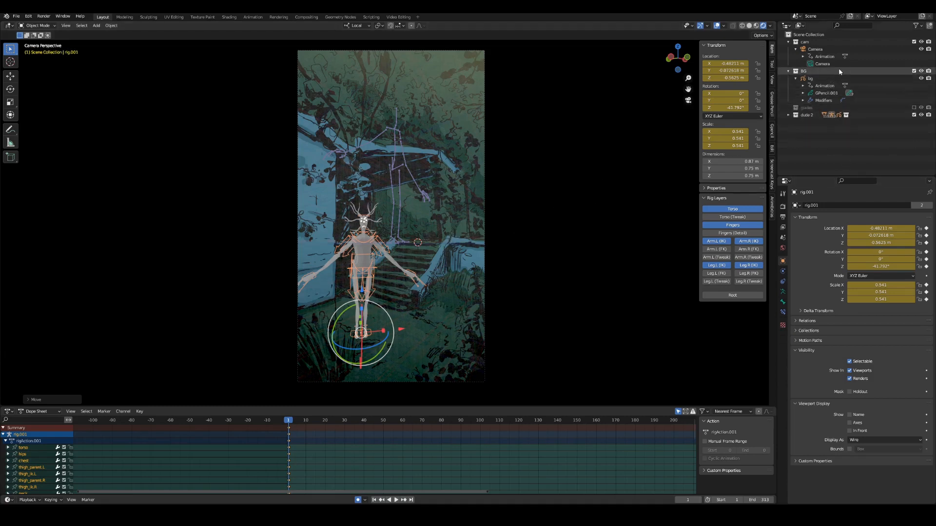
{"action": "left_click", "coordinate": [789, 115]}
{"action": "left_click", "coordinate": [914, 122]}
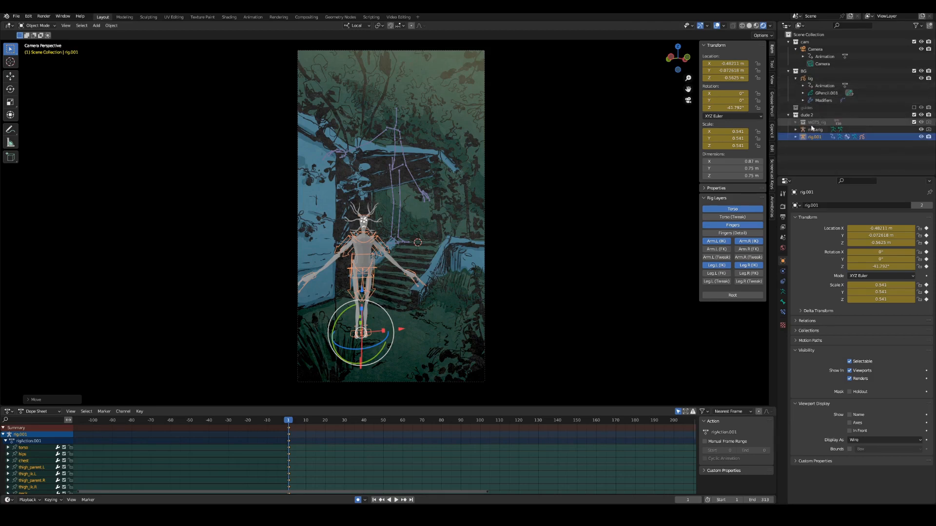
Hide the metarig armature in the viewport and select the character's rig.001
{"action": "left_click", "coordinate": [920, 130]}
{"action": "left_click", "coordinate": [920, 131]}
{"action": "left_click", "coordinate": [396, 135]}
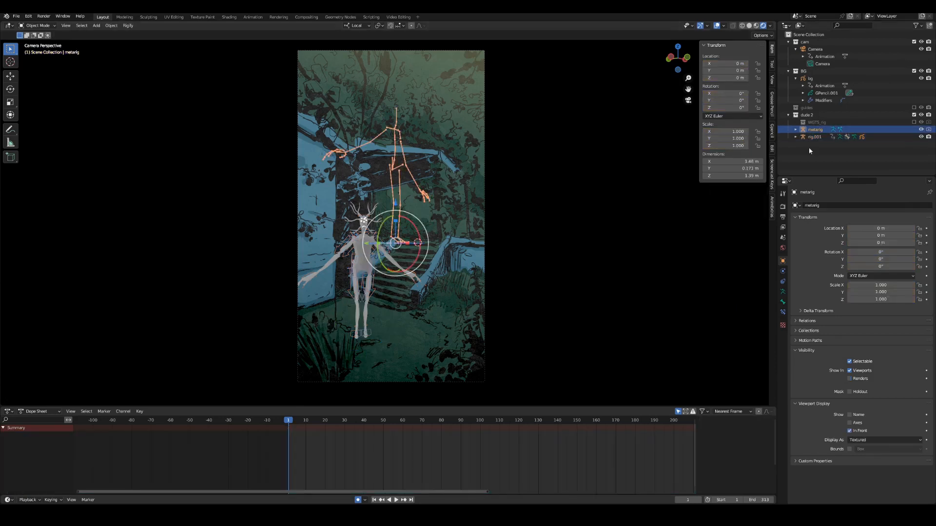
{"action": "left_click", "coordinate": [920, 130]}
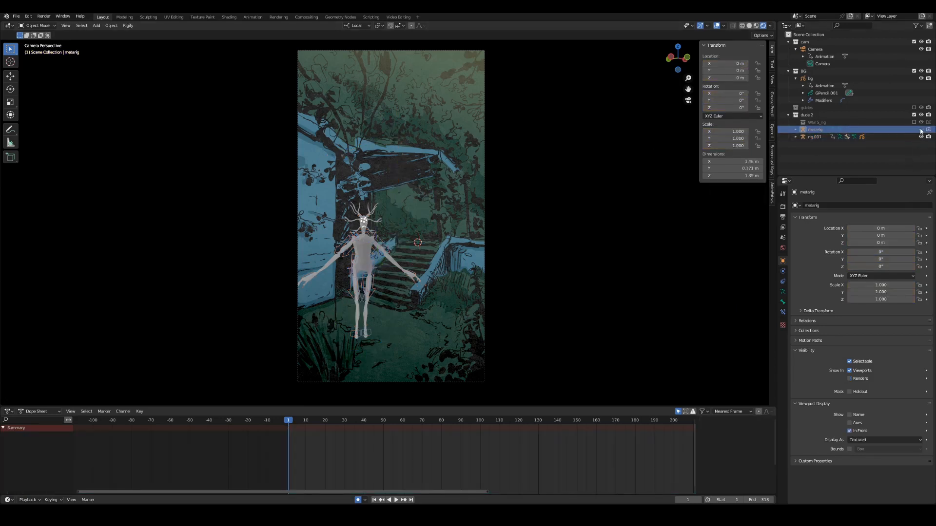
{"action": "left_click", "coordinate": [361, 250]}
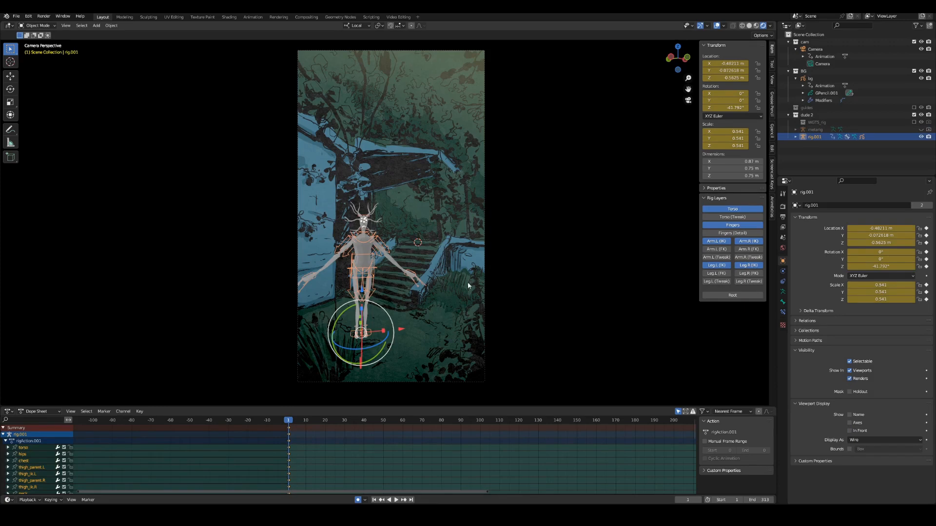
In Pose Mode, move and turn both foot IK controls outward into a wider stance and lower the torso control slightly along local Z
{"action": "scroll", "coordinate": [467, 285], "scroll_direction": "up", "scroll_amount": 6}
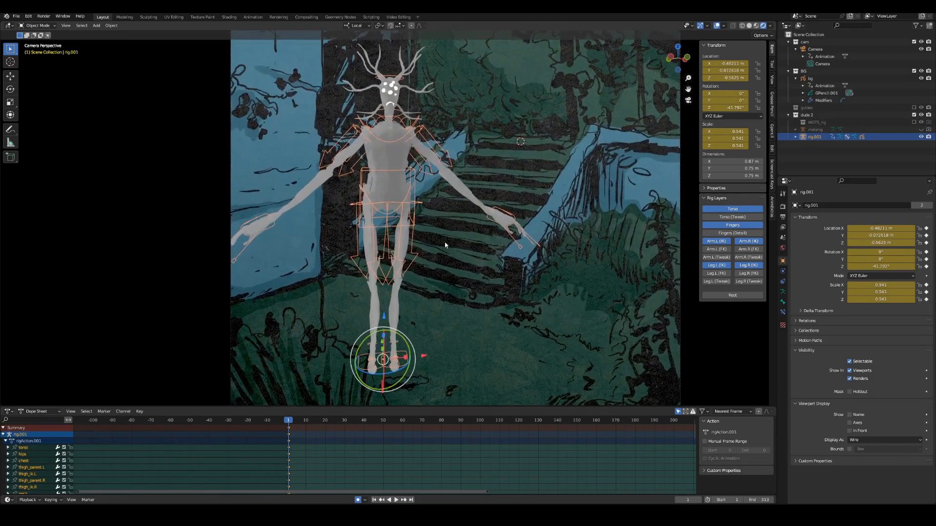
{"action": "key", "text": "ctrl+Tab"}
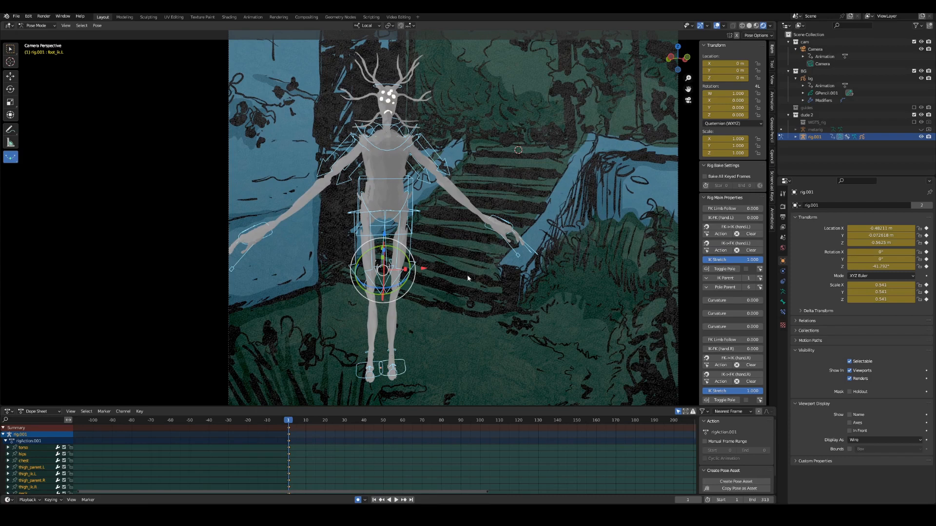
{"action": "scroll", "coordinate": [463, 278], "scroll_direction": "down", "scroll_amount": 2}
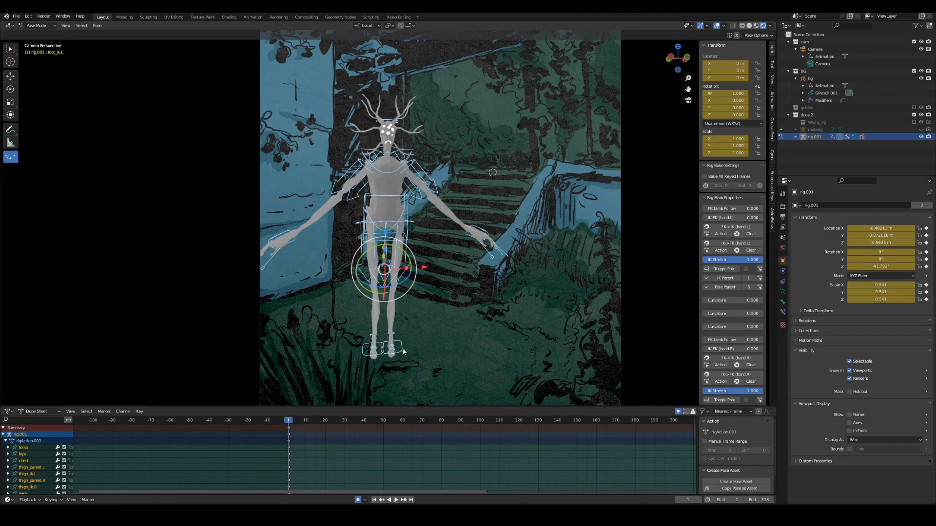
{"action": "left_click", "coordinate": [402, 348]}
{"action": "left_click_drag", "start_coordinate": [408, 345], "coordinate": [441, 321]}
{"action": "left_click", "coordinate": [363, 357]}
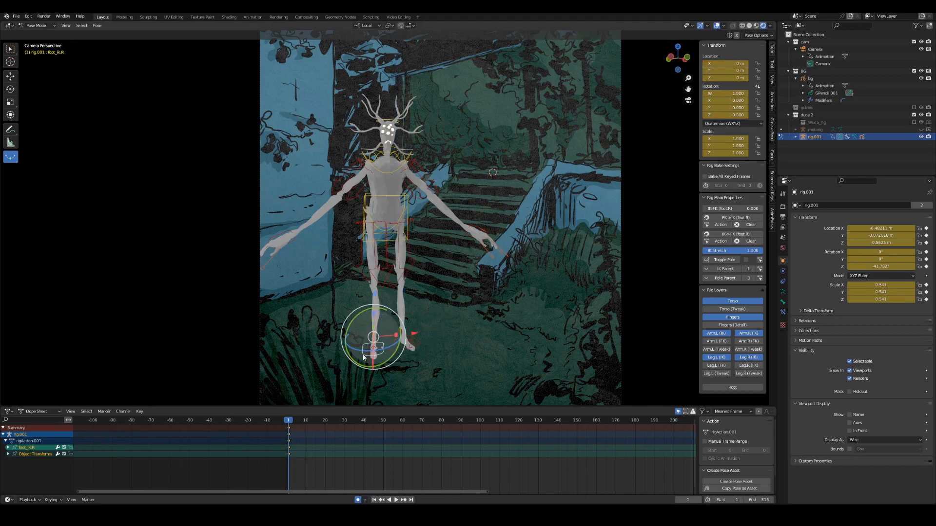
{"action": "mouse_move", "coordinate": [393, 346]}
{"action": "left_mouse_down"}
{"action": "mouse_move", "coordinate": [384, 351]}
{"action": "mouse_move", "coordinate": [387, 338]}
{"action": "left_mouse_up"}
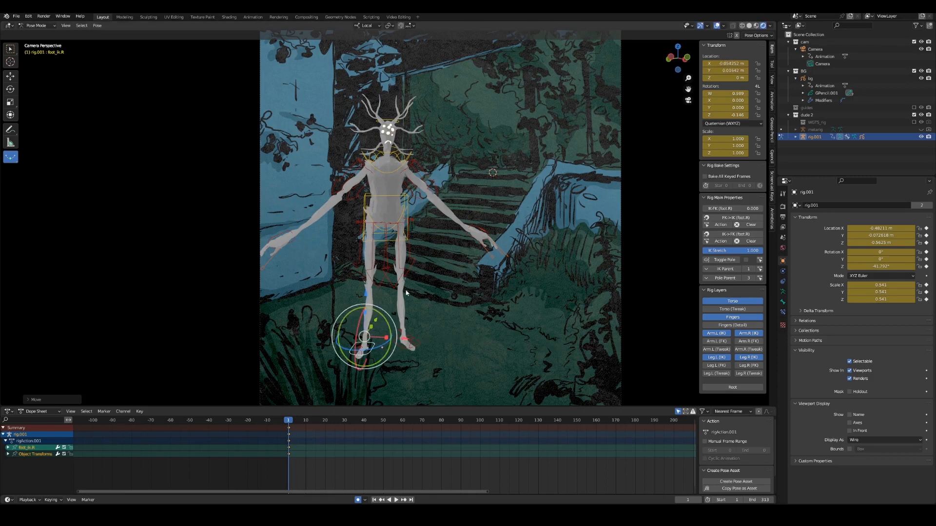
{"action": "left_click", "coordinate": [393, 245]}
{"action": "left_click_drag", "start_coordinate": [386, 179], "coordinate": [385, 187]}
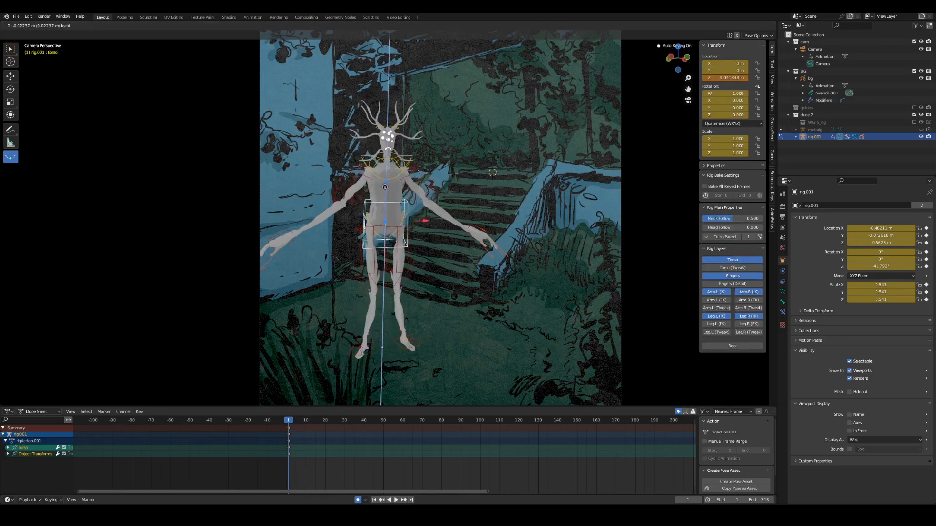
Rotate the thigh IK controls about local Y, the left to about -25.7° and the right to about 16.6°, to point the knees outward
{"action": "left_click", "coordinate": [403, 282]}
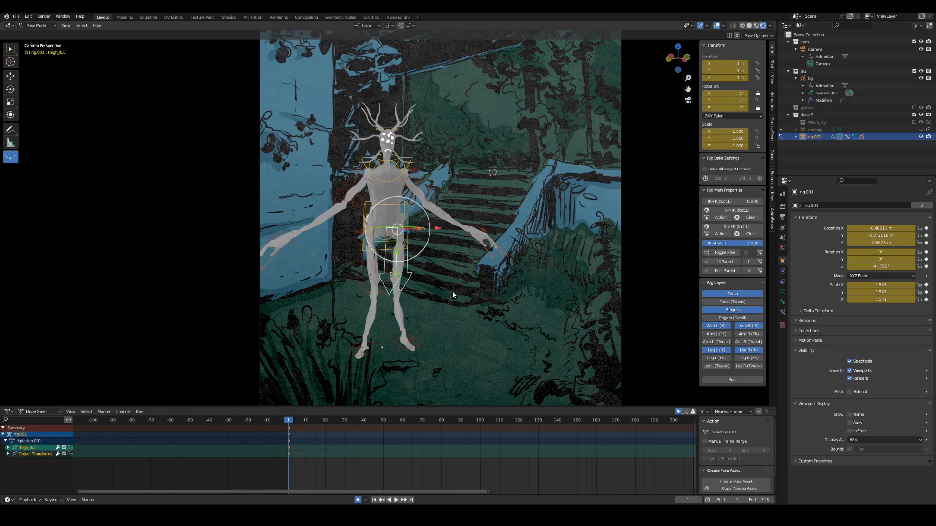
{"action": "key", "text": "r"}
{"action": "key", "text": "y"}
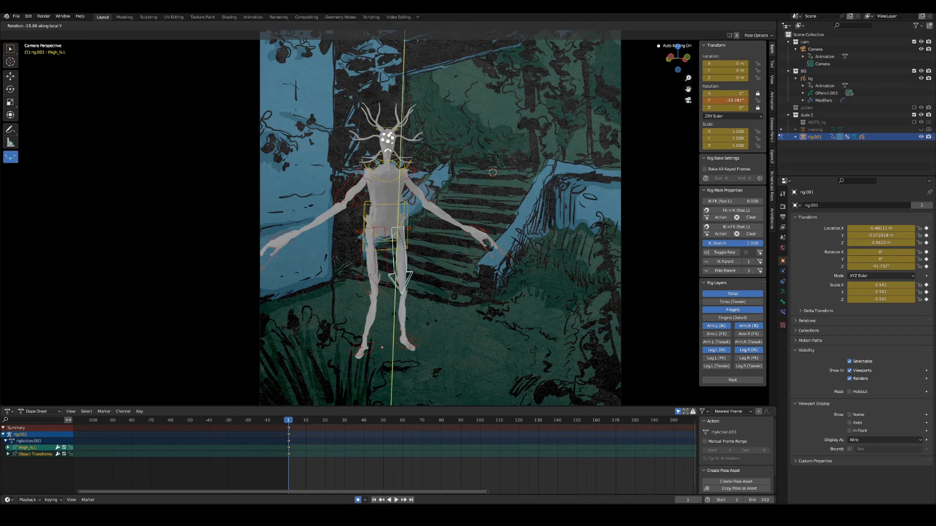
{"action": "left_click", "coordinate": [419, 322]}
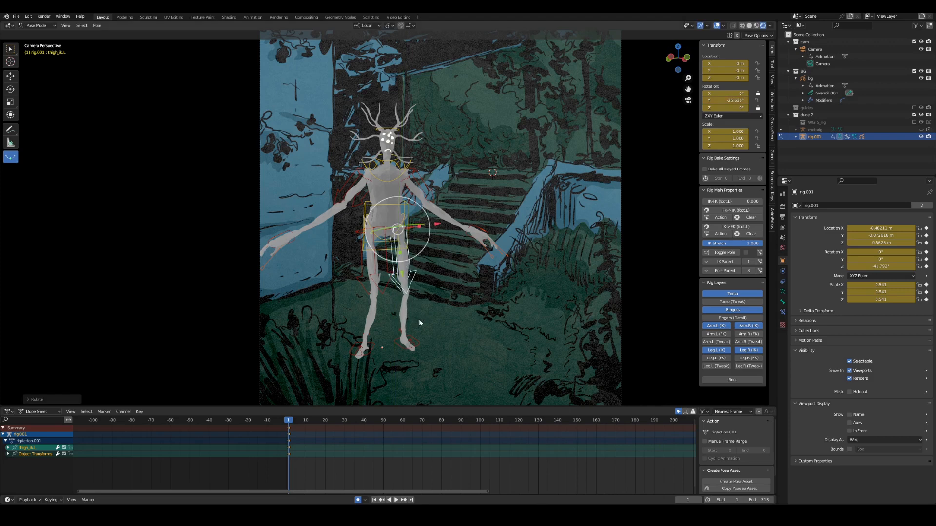
{"action": "left_click", "coordinate": [372, 289]}
{"action": "key", "text": "r"}
{"action": "key", "text": "y"}
{"action": "left_click", "coordinate": [472, 254]}
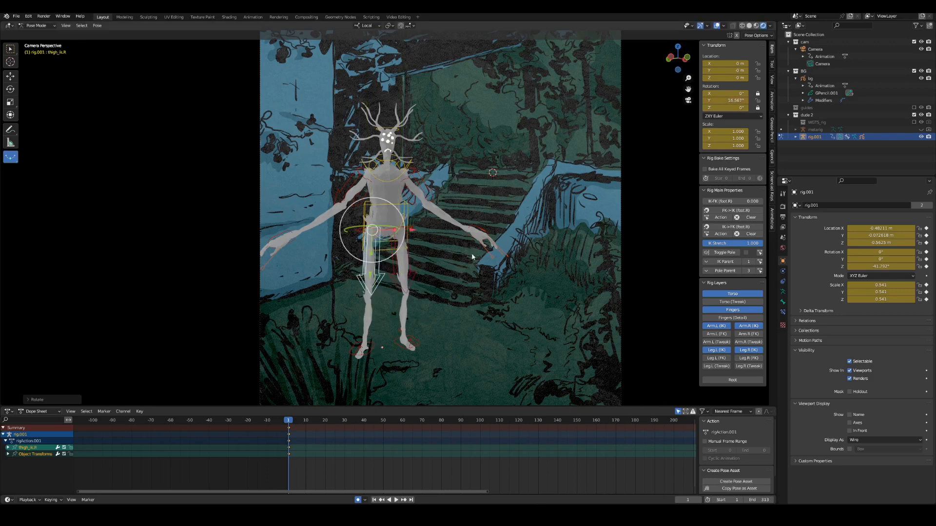
Tilt the character's hips control a few degrees and rotate the chest control slightly
{"action": "mouse_move", "coordinate": [420, 271]}
{"action": "middle_mouse_down", "text": "shift"}
{"action": "mouse_move", "coordinate": [419, 285]}
{"action": "mouse_move", "coordinate": [423, 277]}
{"action": "middle_mouse_up", "text": "shift"}
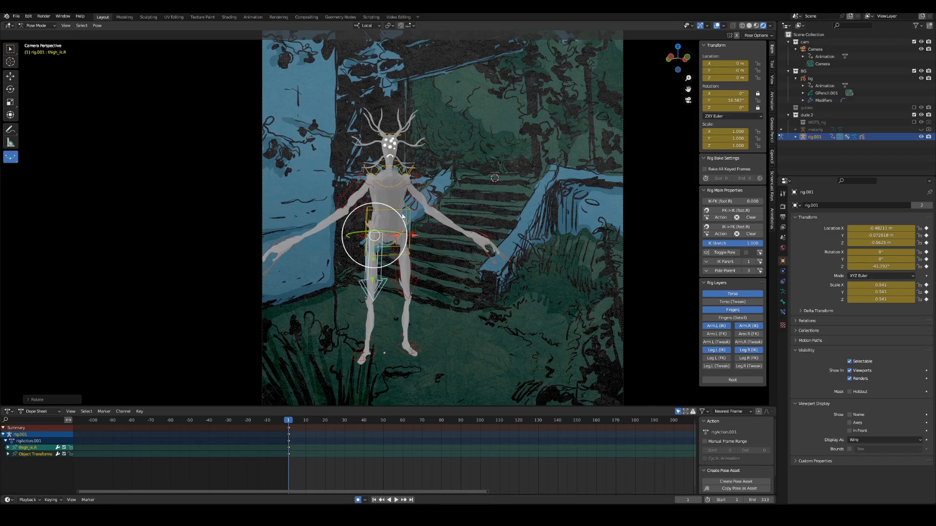
{"action": "left_click", "coordinate": [413, 214]}
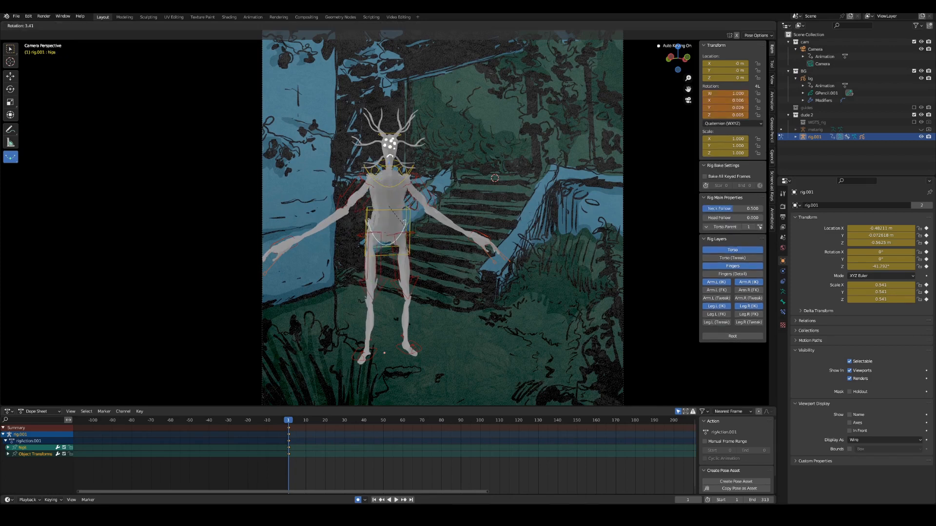
{"action": "left_click", "coordinate": [407, 193]}
{"action": "left_click", "coordinate": [403, 184]}
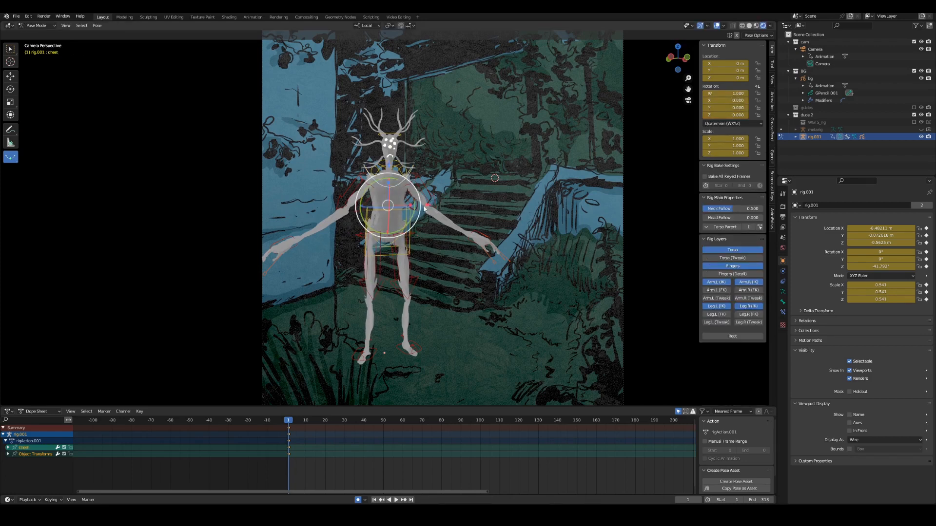
{"action": "key", "text": "r"}
{"action": "left_click", "coordinate": [408, 185]}
Lower the left hand IK control beside the left thigh and rotate it so the fingers point down
{"action": "left_click", "coordinate": [477, 239]}
{"action": "key", "text": "g"}
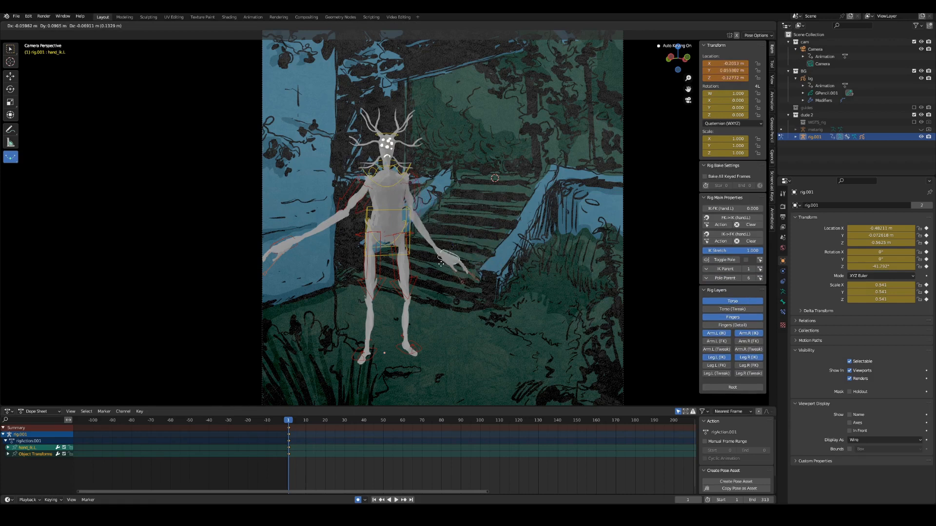
{"action": "left_click", "coordinate": [428, 271]}
{"action": "key", "text": "r"}
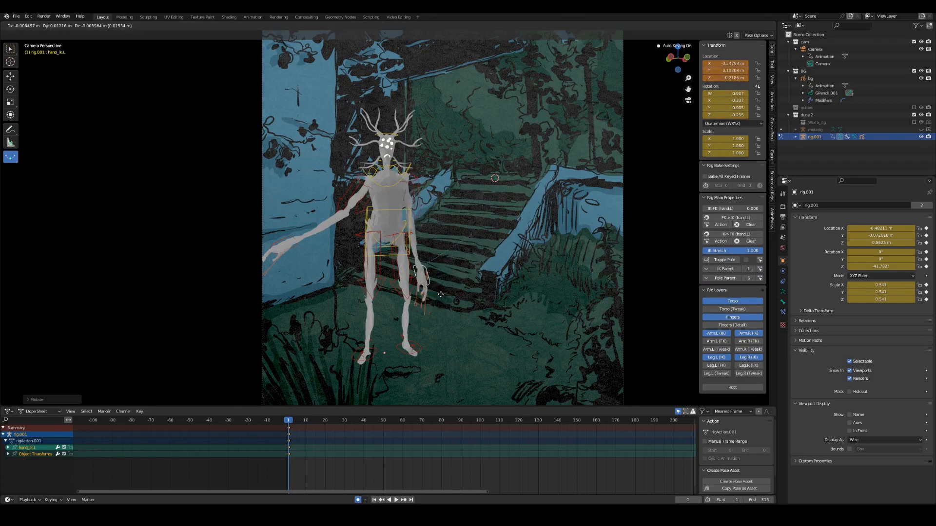
{"action": "left_click", "coordinate": [302, 244]}
Bring the right hand IK control down beside the body and rotate it so the fingers hang downward
{"action": "left_click", "coordinate": [290, 237]}
{"action": "key", "text": "g"}
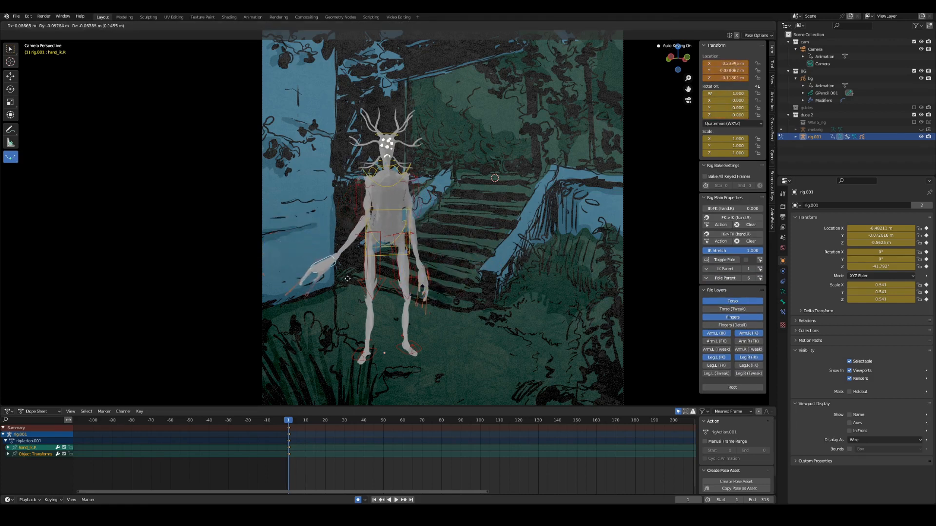
{"action": "left_click", "coordinate": [336, 265]}
{"action": "key", "text": "r"}
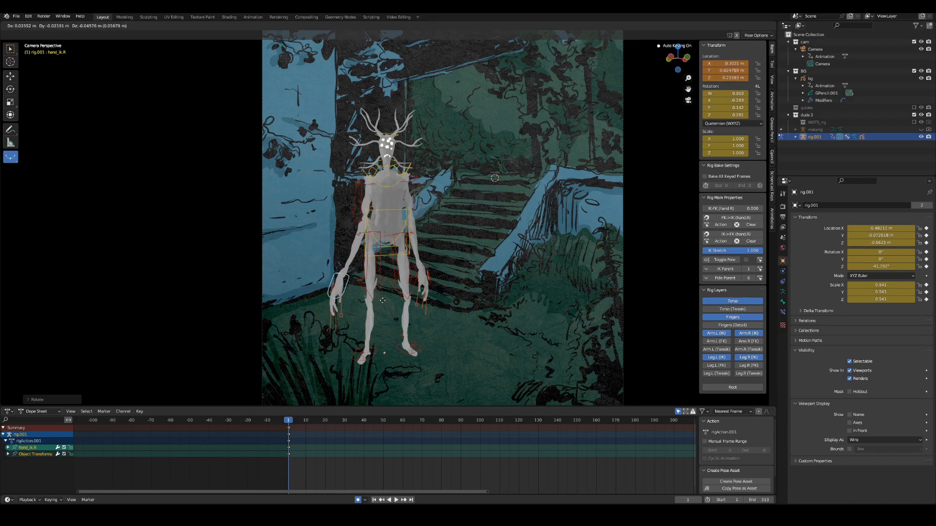
{"action": "left_click", "coordinate": [385, 300]}
Rotate the right upper arm control, and move and turn the right hand IK control closer to the thigh
{"action": "left_click", "coordinate": [355, 209]}
{"action": "key", "text": "r"}
{"action": "left_click", "coordinate": [367, 213]}
{"action": "left_click", "coordinate": [345, 287]}
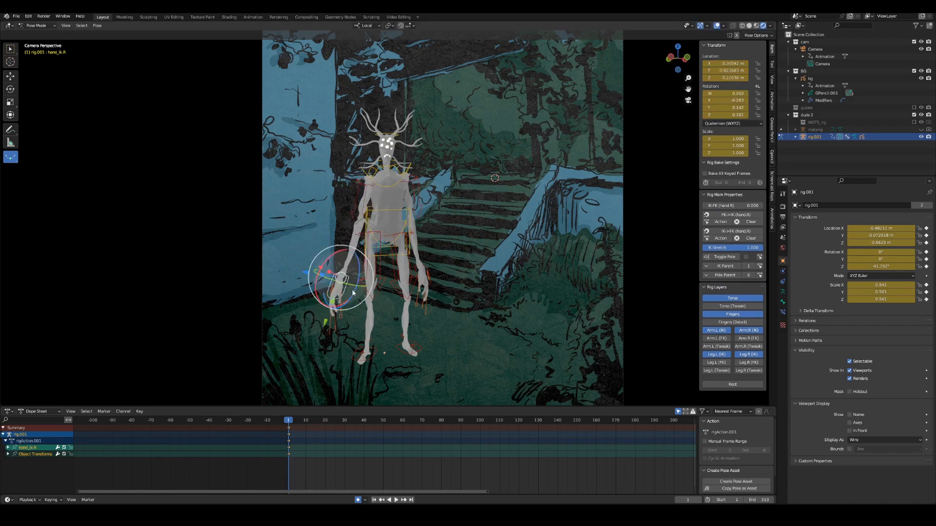
{"action": "key", "text": "g"}
{"action": "left_click", "coordinate": [369, 296]}
{"action": "key", "text": "r"}
{"action": "left_click", "coordinate": [403, 275]}
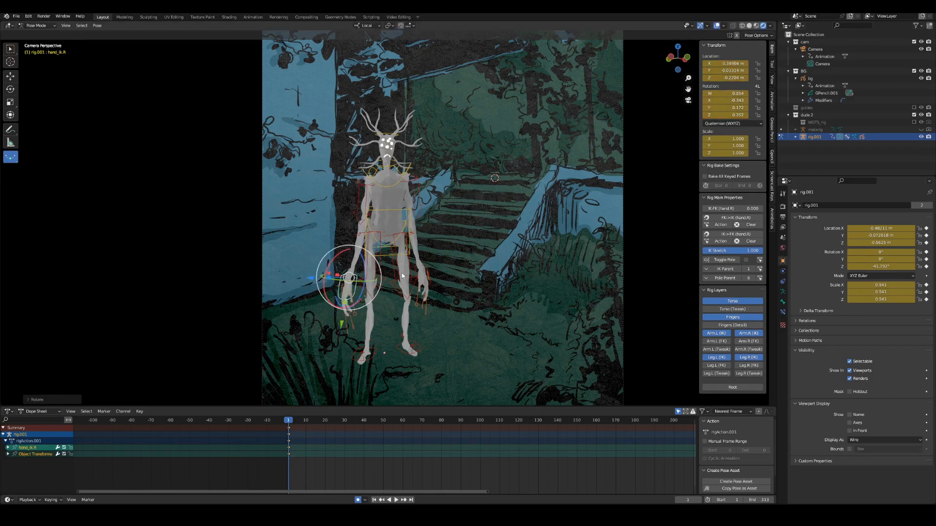
Examine the pose and foot placement through the camera and from the side against the curved background
{"action": "middle_click_drag", "start_coordinate": [411, 276], "coordinate": [396, 260], "text": "shift"}
{"action": "scroll", "coordinate": [390, 283], "scroll_direction": "down", "scroll_amount": 2}
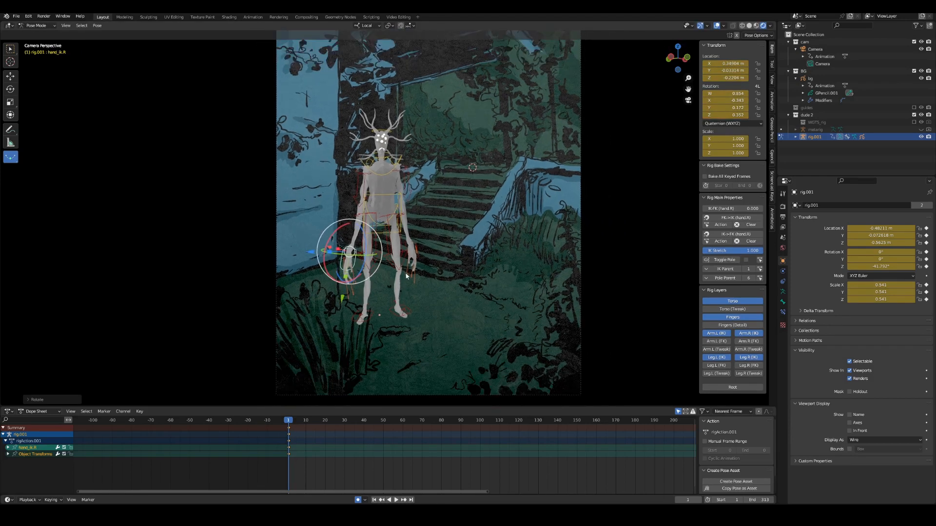
{"action": "middle_click_drag", "start_coordinate": [384, 299], "coordinate": [385, 297], "text": "shift"}
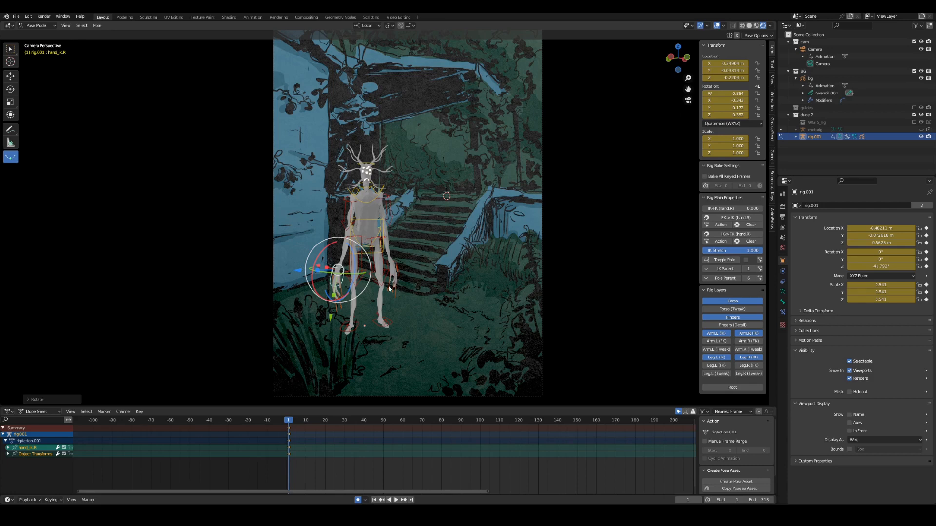
{"action": "left_click", "coordinate": [355, 334]}
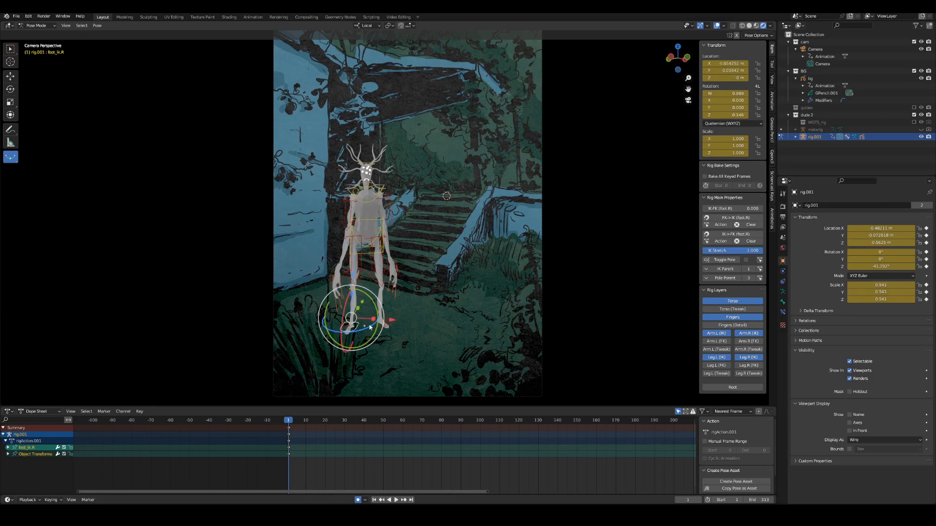
{"action": "middle_click_drag", "start_coordinate": [415, 297], "coordinate": [404, 273]}
{"action": "key", "text": "grave"}
{"action": "left_click", "coordinate": [397, 288]}
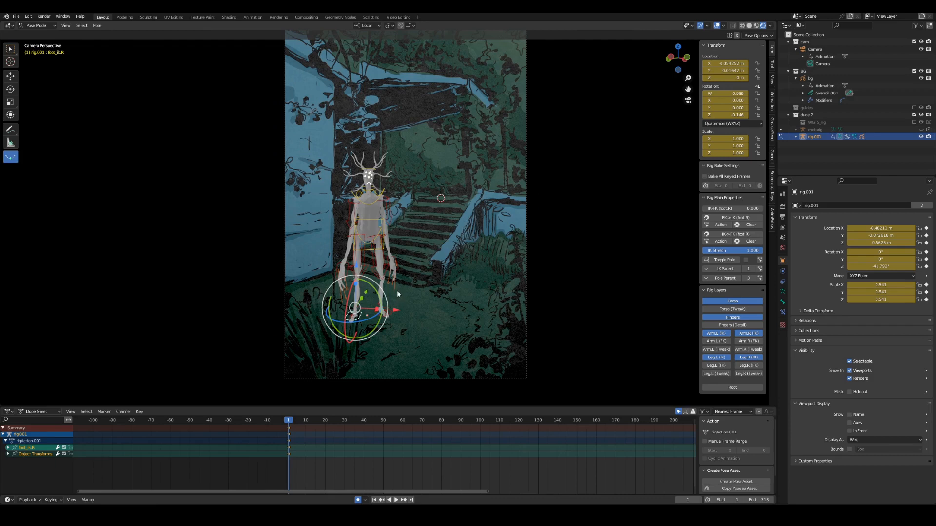
{"action": "scroll", "coordinate": [400, 326], "scroll_direction": "up", "scroll_amount": 1}
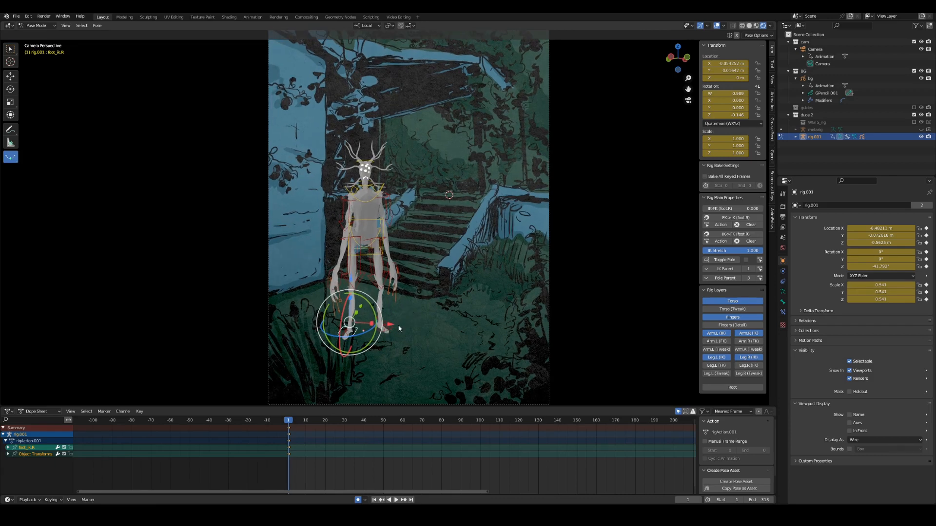
{"action": "scroll", "coordinate": [404, 320], "scroll_direction": "down", "scroll_amount": 2}
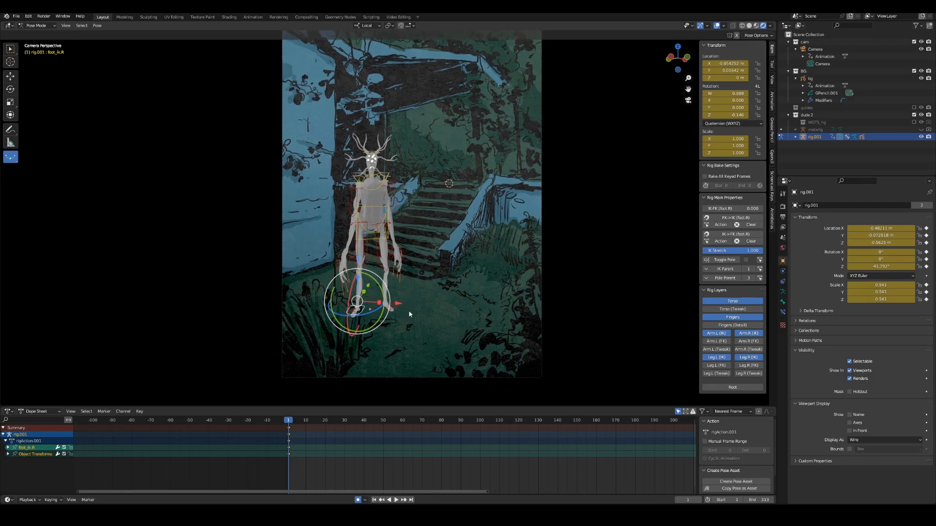
{"action": "middle_click_drag", "start_coordinate": [411, 310], "coordinate": [405, 321], "text": "shift"}
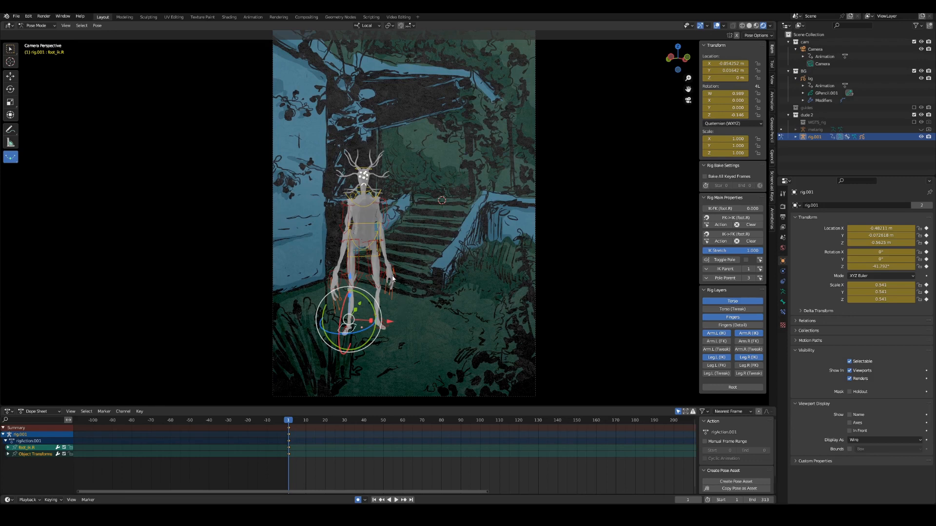
{"action": "middle_click_drag", "start_coordinate": [388, 278], "coordinate": [420, 310]}
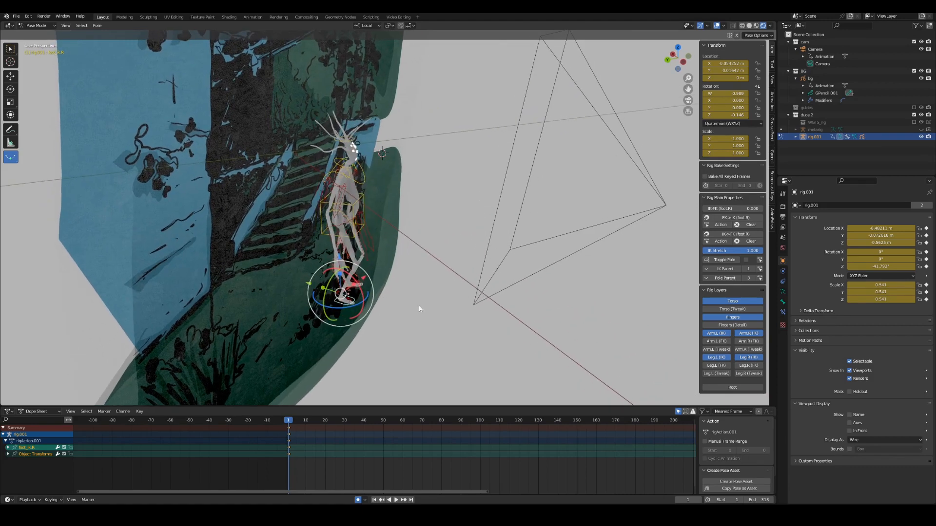
{"action": "middle_click_drag", "start_coordinate": [419, 307], "coordinate": [342, 195]}
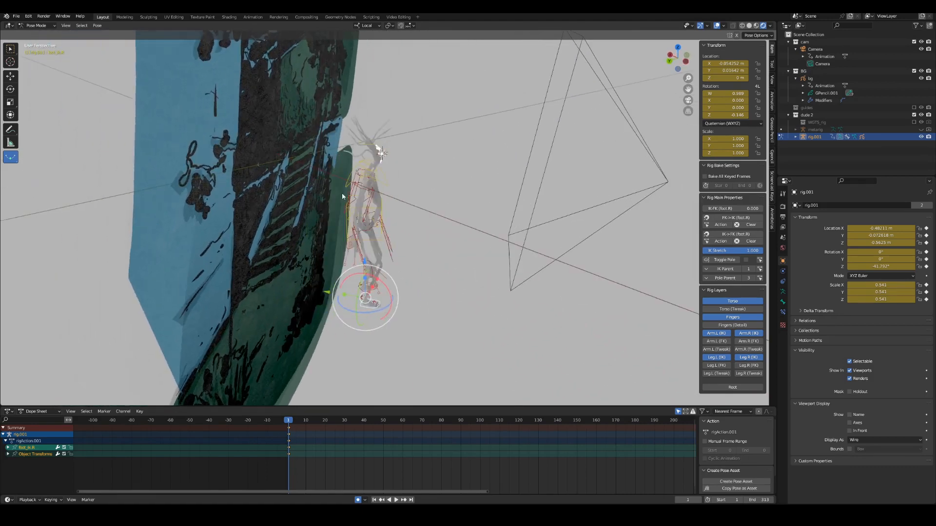
{"action": "middle_click_drag", "start_coordinate": [446, 267], "coordinate": [418, 297]}
{"action": "key", "text": "grave"}
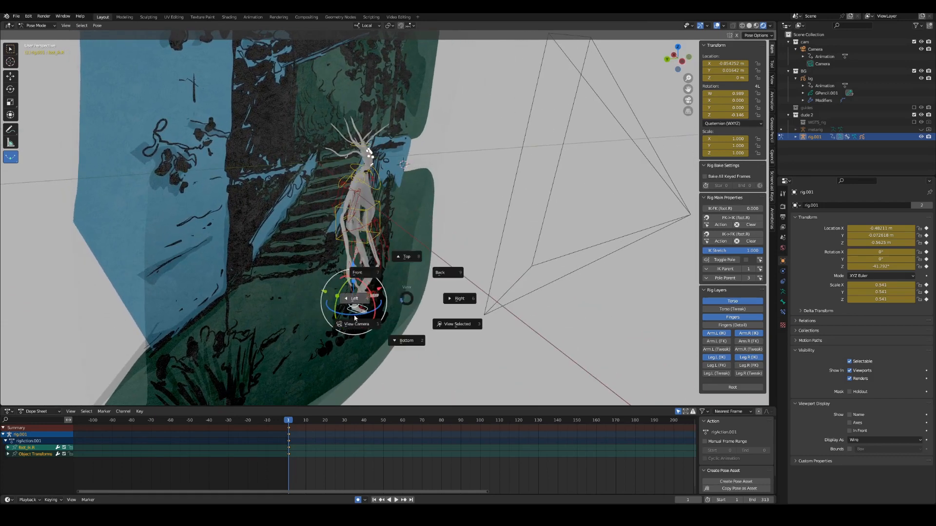
{"action": "left_click", "coordinate": [357, 324]}
{"action": "mouse_move", "coordinate": [395, 302]}
{"action": "middle_mouse_down", "text": "ctrl"}
{"action": "mouse_move", "coordinate": [397, 312]}
{"action": "mouse_move", "coordinate": [412, 274]}
{"action": "mouse_move", "coordinate": [403, 285]}
{"action": "middle_mouse_up", "text": "ctrl"}
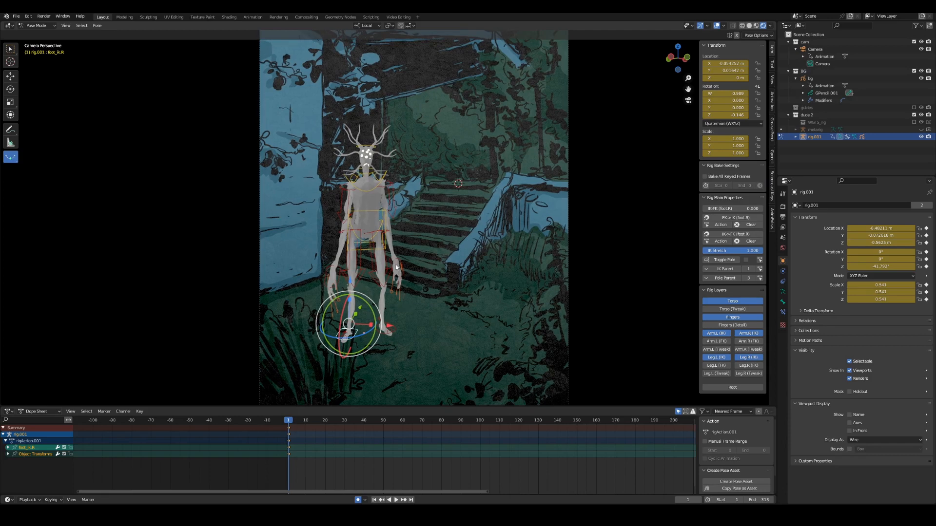
{"action": "middle_click_drag", "start_coordinate": [400, 271], "coordinate": [405, 296], "text": "ctrl"}
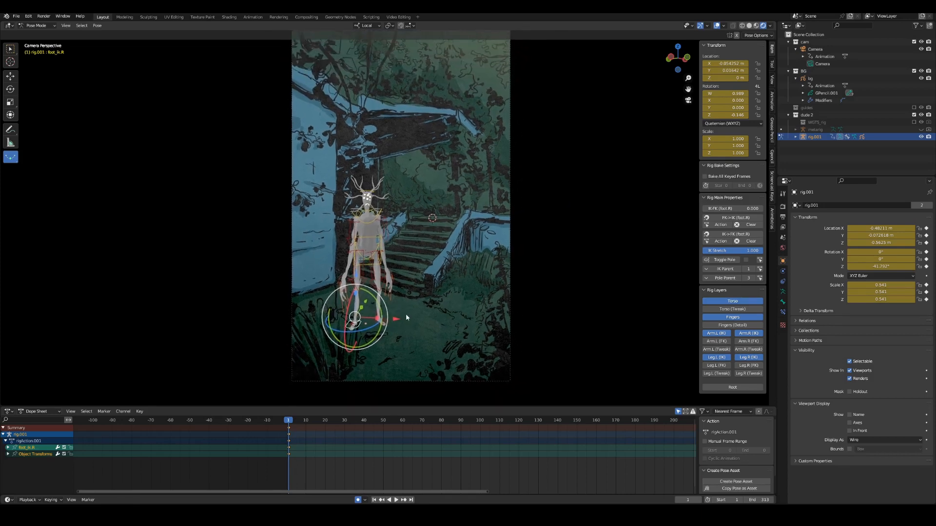
Turn the head control about its local Y axis toward the stairs, to a quaternion Y of about 0.18
{"action": "mouse_move", "coordinate": [405, 296]}
{"action": "middle_mouse_down", "text": "shift"}
{"action": "mouse_move", "coordinate": [411, 271]}
{"action": "mouse_move", "coordinate": [406, 297]}
{"action": "middle_mouse_up", "text": "shift"}
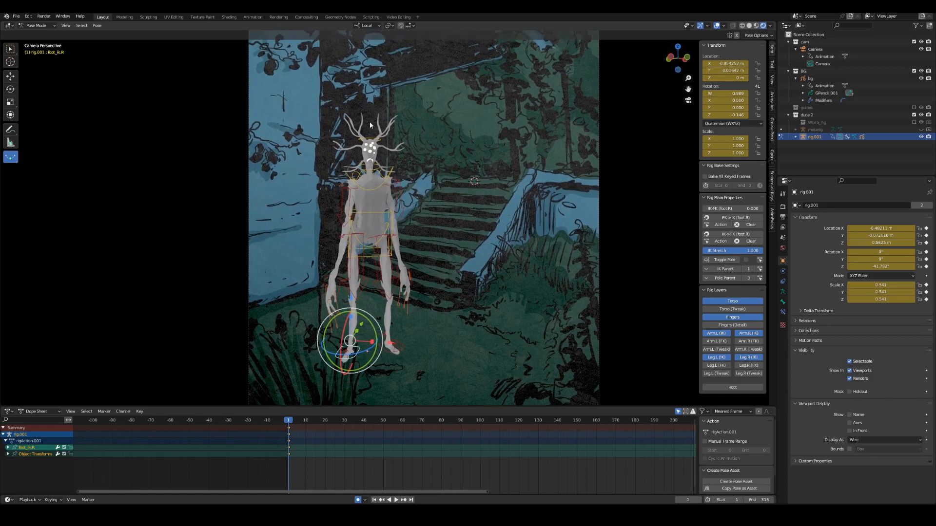
{"action": "left_click", "coordinate": [372, 142]}
{"action": "key", "text": "r"}
{"action": "key", "text": "y"}
{"action": "key", "text": "y"}
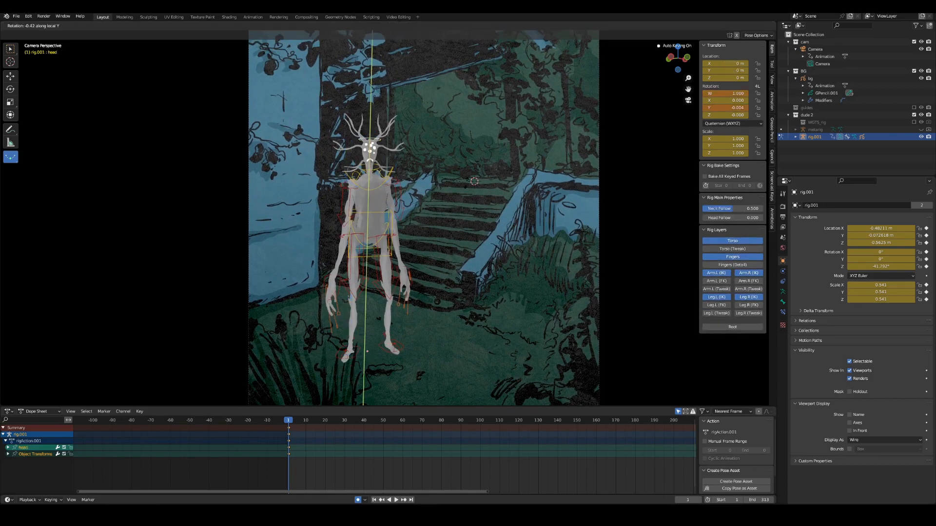
{"action": "left_click", "coordinate": [435, 214]}
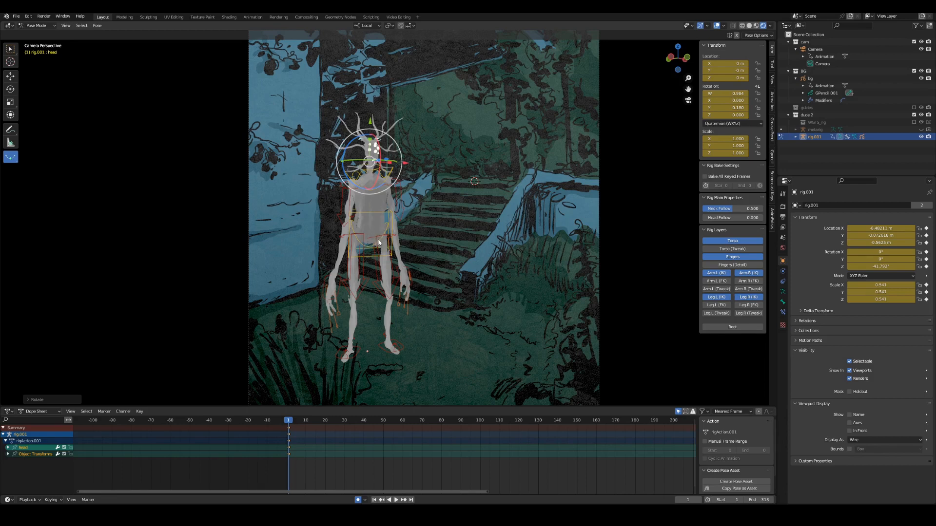
{"action": "mouse_move", "coordinate": [375, 256]}
{"action": "middle_mouse_down", "text": "shift"}
{"action": "mouse_move", "coordinate": [375, 247]}
{"action": "mouse_move", "coordinate": [372, 266]}
{"action": "middle_mouse_up", "text": "shift"}
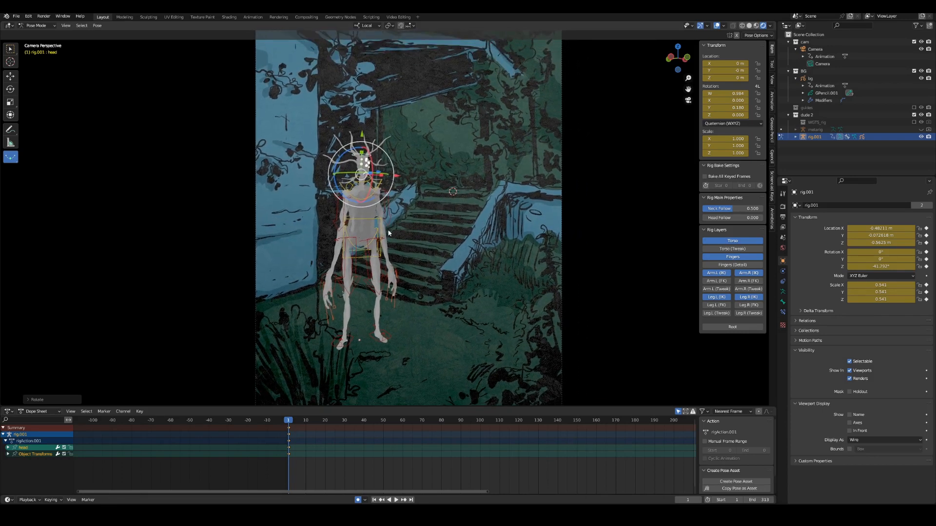
Rotate the right upper arm control about its Y axis and adjust the left upper arm control's Y rotation
{"action": "left_click", "coordinate": [336, 231]}
{"action": "key", "text": "r"}
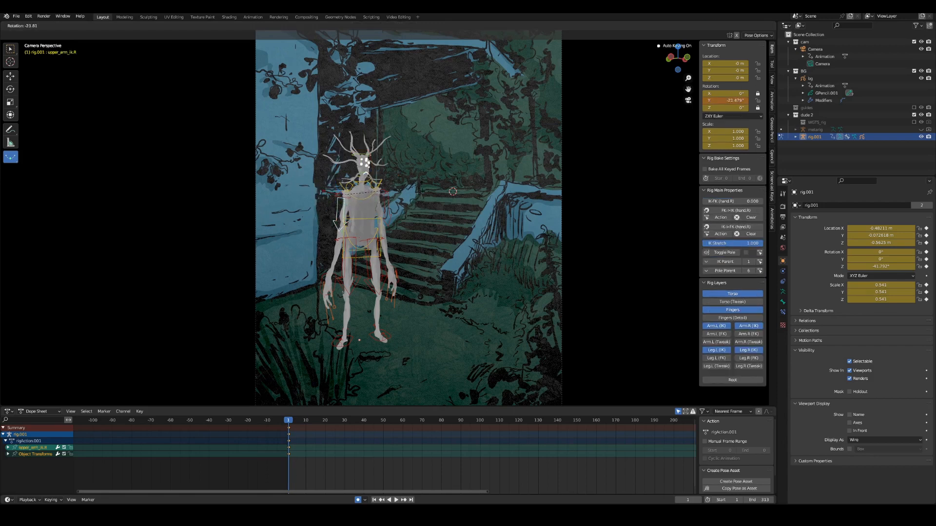
{"action": "left_click", "coordinate": [387, 191]}
{"action": "mouse_move", "coordinate": [726, 102]}
{"action": "left_mouse_down"}
{"action": "mouse_move", "coordinate": [707, 102]}
{"action": "mouse_move", "coordinate": [724, 102]}
{"action": "left_mouse_up"}
{"action": "left_click", "coordinate": [390, 220]}
Examine the character's full pose and its placement in the scene through the camera, from close up and farther away
{"action": "middle_click_drag", "start_coordinate": [398, 293], "coordinate": [410, 282], "text": "shift"}
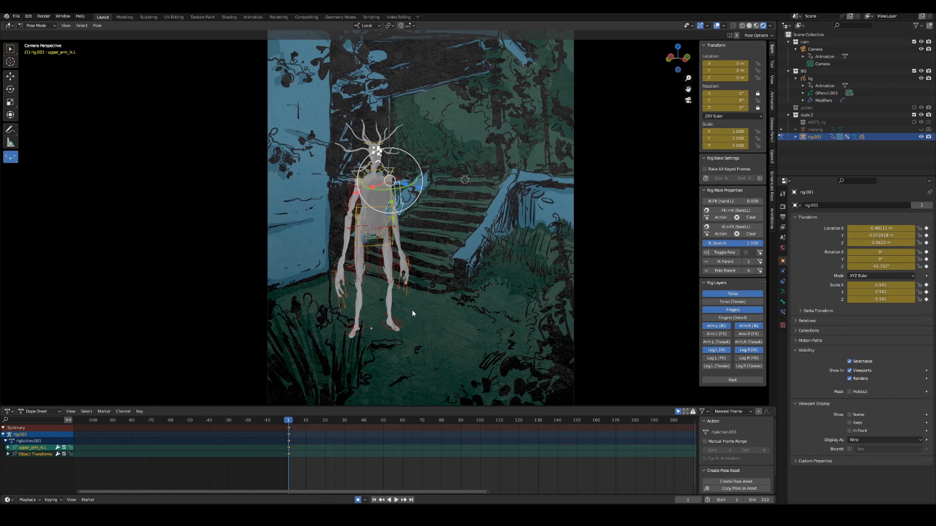
{"action": "scroll", "coordinate": [413, 313], "scroll_direction": "down", "scroll_amount": 3}
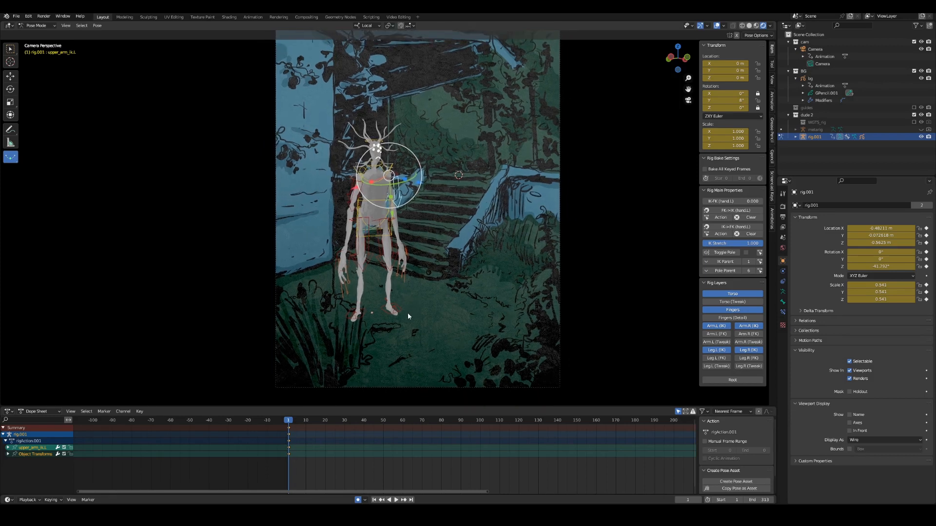
{"action": "scroll", "coordinate": [411, 316], "scroll_direction": "up", "scroll_amount": 1}
{"action": "scroll", "coordinate": [411, 314], "scroll_direction": "up", "scroll_amount": 1}
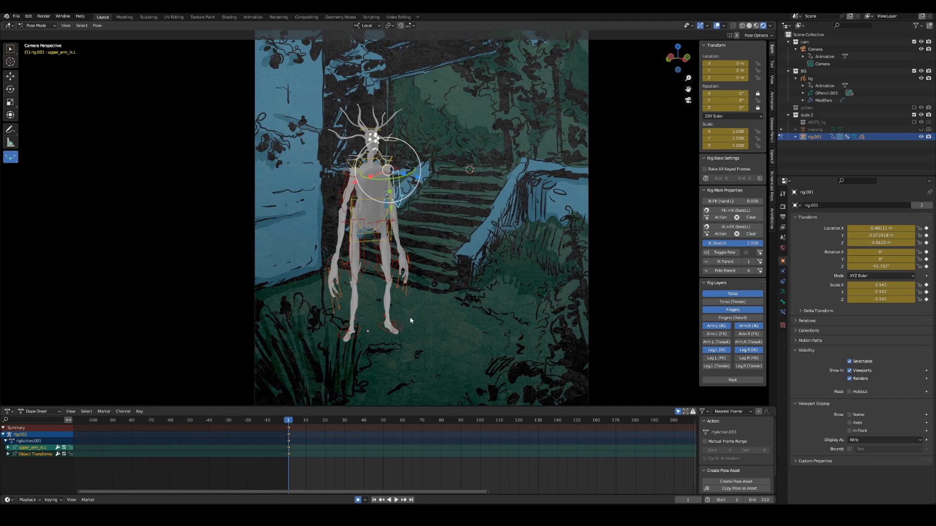
{"action": "scroll", "coordinate": [409, 319], "scroll_direction": "down", "scroll_amount": 2}
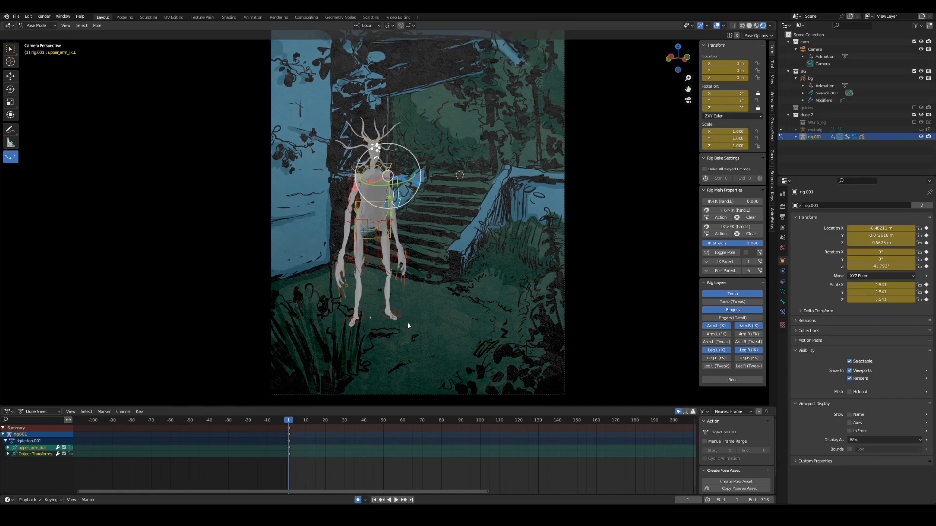
{"action": "scroll", "coordinate": [407, 317], "scroll_direction": "up", "scroll_amount": 2}
{"action": "scroll", "coordinate": [413, 303], "scroll_direction": "up", "scroll_amount": 2}
{"action": "scroll", "coordinate": [411, 315], "scroll_direction": "down", "scroll_amount": 2}
{"action": "scroll", "coordinate": [413, 303], "scroll_direction": "up", "scroll_amount": 1}
{"action": "scroll", "coordinate": [410, 307], "scroll_direction": "down", "scroll_amount": 2}
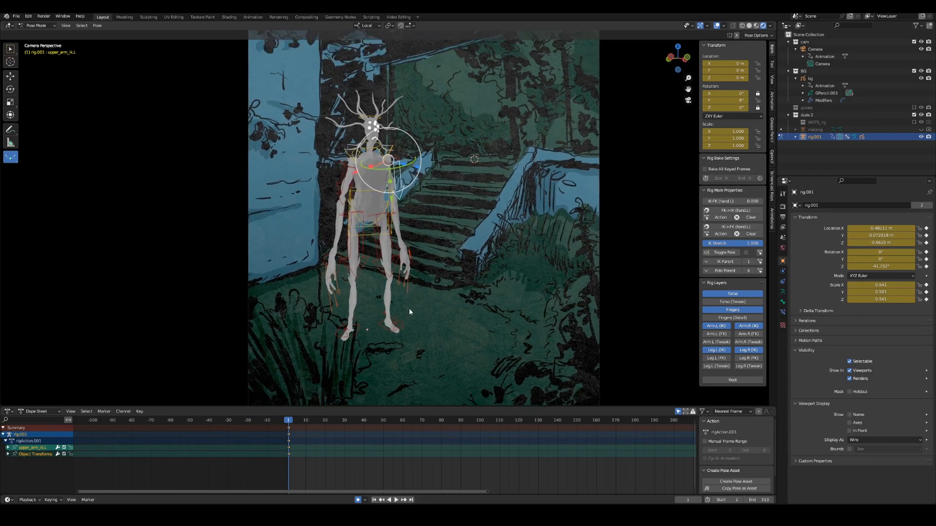
Insert Location, Rotation & Scale keyframes for all visible rig controls at frame 1
{"action": "key", "text": "a"}
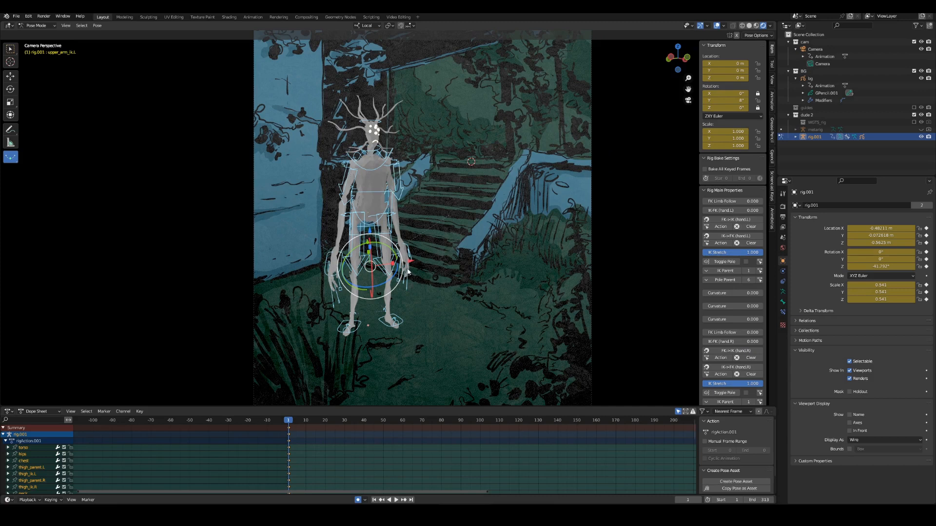
{"action": "key", "text": "i"}
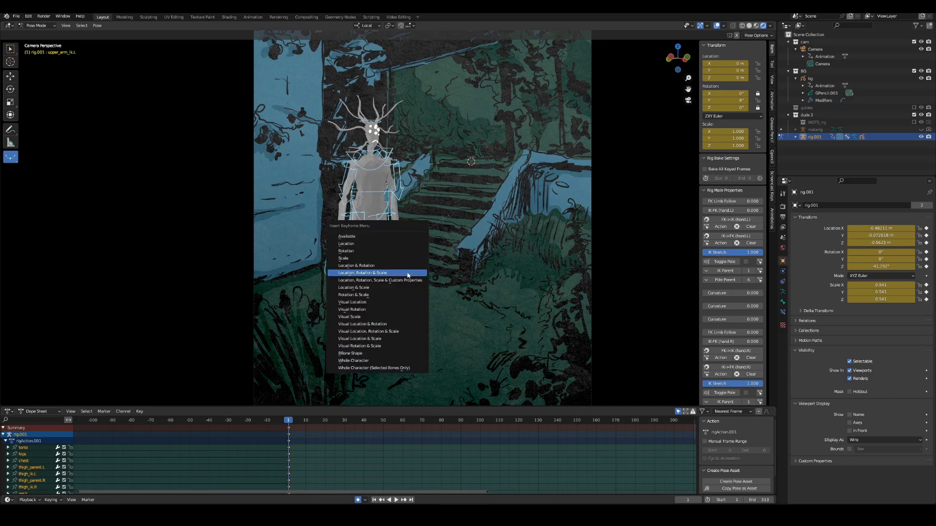
{"action": "left_click", "coordinate": [408, 274]}
Turn on the Screencast Keys display in the 3D viewport
{"action": "left_click", "coordinate": [773, 80]}
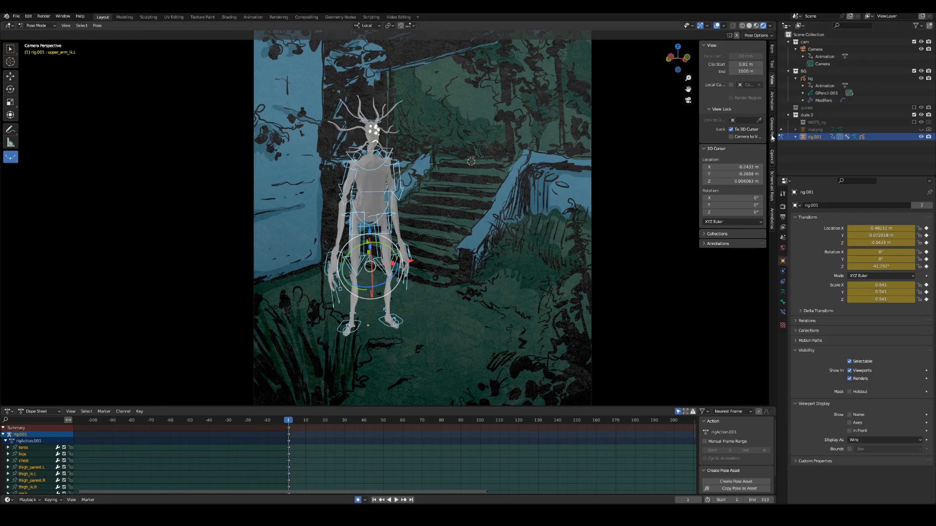
{"action": "left_click", "coordinate": [773, 187]}
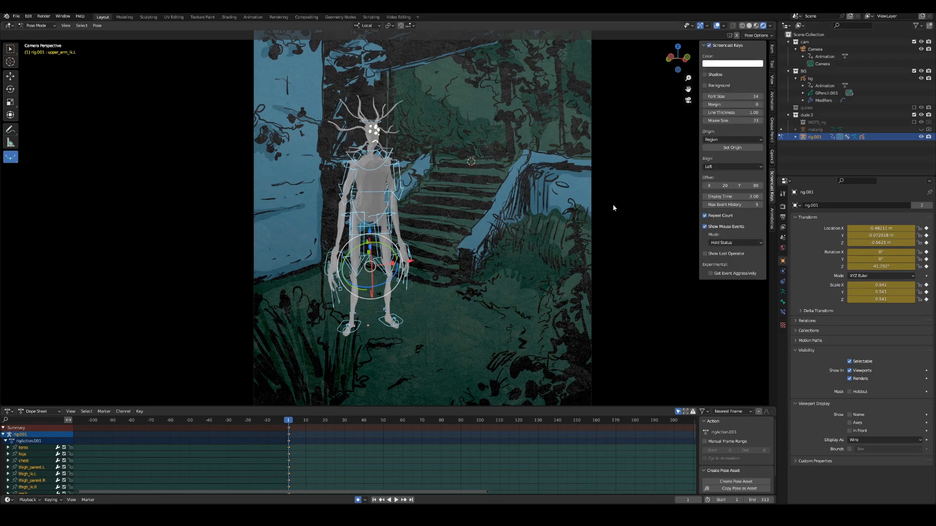
{"action": "left_click", "coordinate": [462, 284]}
{"action": "left_click_drag", "start_coordinate": [457, 298], "coordinate": [438, 291], "text": "alt"}
{"action": "key", "text": "grave"}
{"action": "left_click", "coordinate": [368, 336]}
Save the file and key Location, Rotation & Scale on all rig controls once more at frame 1
{"action": "key", "text": "a"}
{"action": "key", "text": "ctrl+s"}
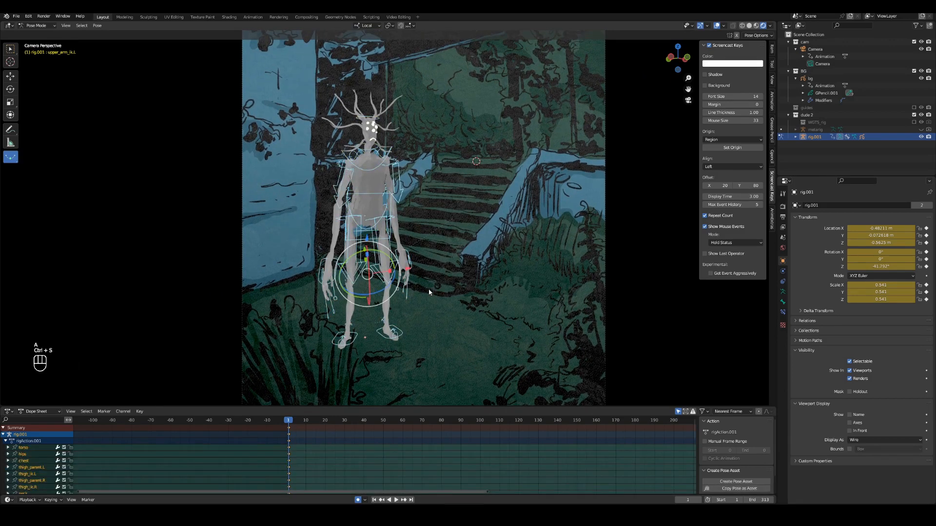
{"action": "key", "text": "i"}
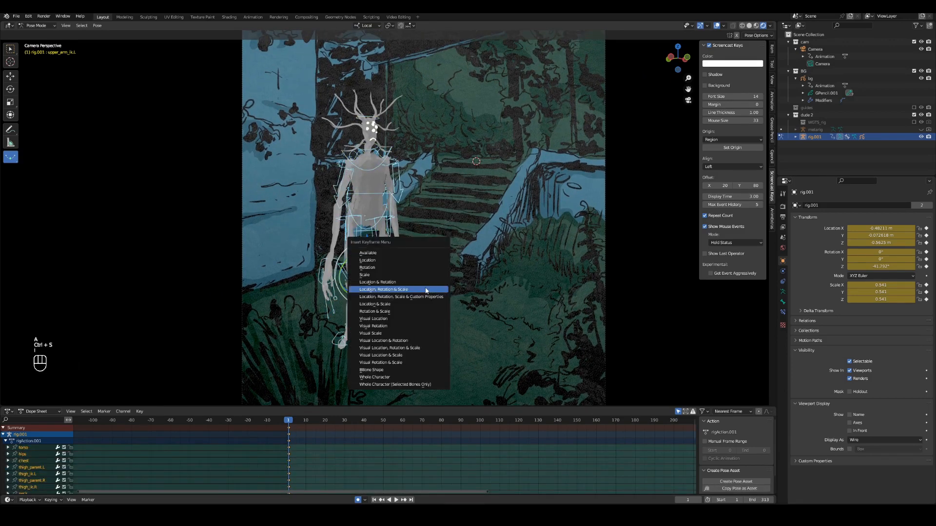
{"action": "left_click", "coordinate": [426, 290]}
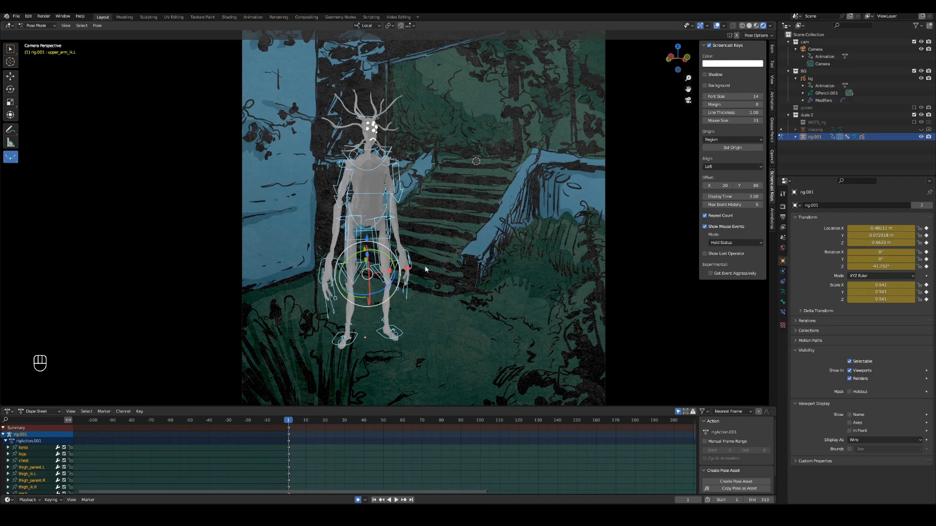
Collapse the Rig Main Properties and duplicate the frame 1 keyframes of all controls to frame 40
{"action": "left_click", "coordinate": [772, 49]}
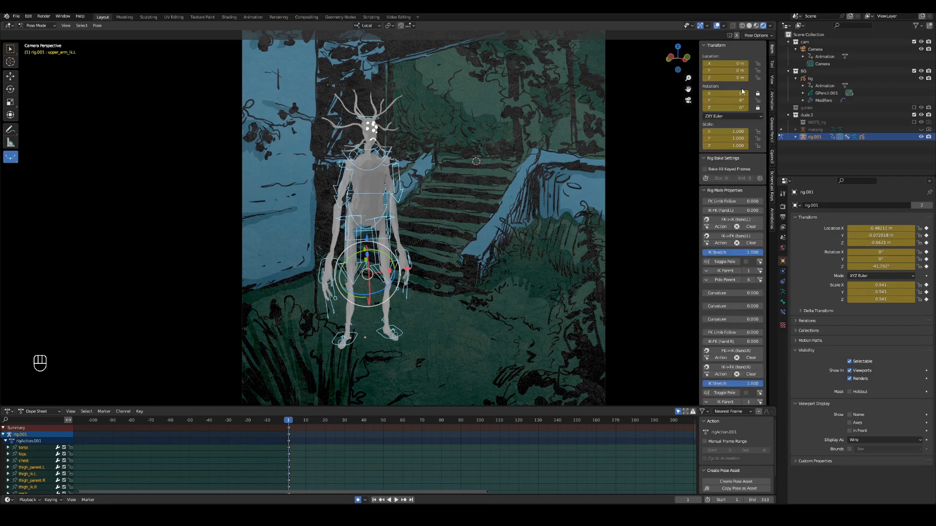
{"action": "left_click", "coordinate": [705, 191]}
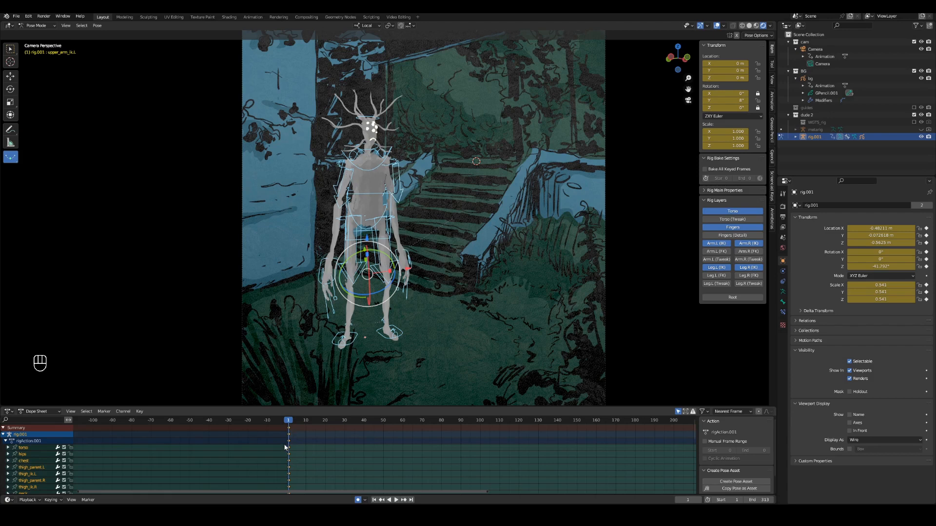
{"action": "key", "text": "shift+d"}
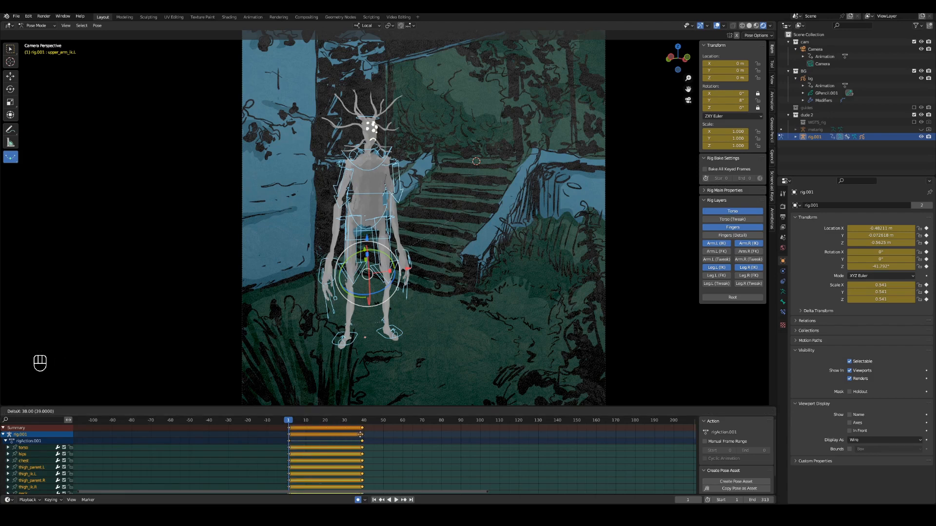
{"action": "left_click", "coordinate": [361, 434]}
{"action": "left_click", "coordinate": [362, 423]}
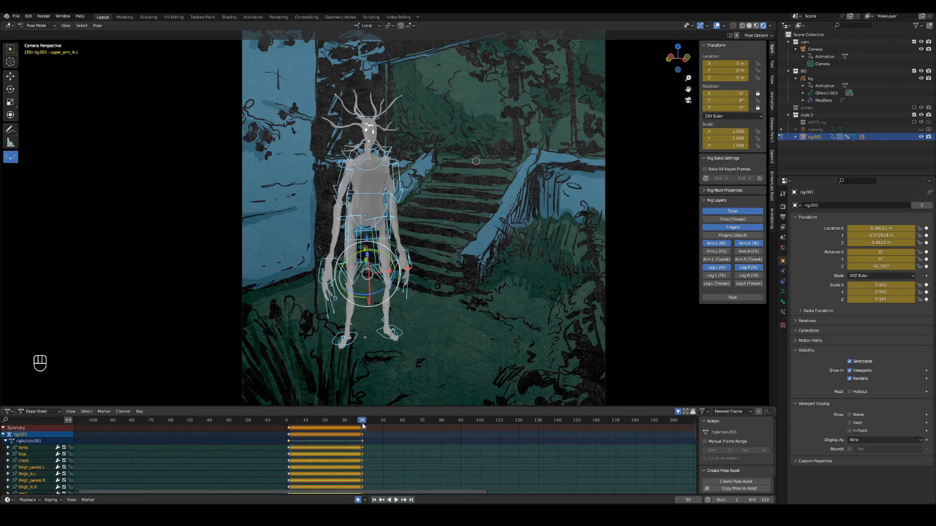
{"action": "key", "text": "g"}
{"action": "left_click", "coordinate": [365, 436]}
Set the interpolation mode of the rig's keyframes to Constant and save the file
{"action": "left_click_drag", "start_coordinate": [361, 423], "coordinate": [299, 435]}
{"action": "middle_click_drag", "start_coordinate": [309, 455], "coordinate": [346, 445], "text": "alt+shift"}
{"action": "middle_click_drag", "start_coordinate": [274, 448], "coordinate": [318, 448], "text": "alt+shift"}
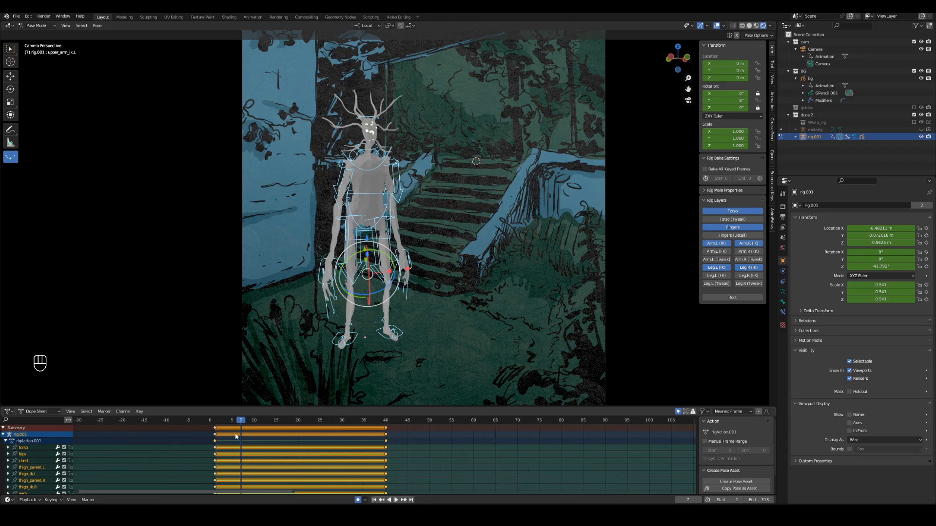
{"action": "right_click", "coordinate": [223, 441]}
{"action": "mouse_move", "coordinate": [219, 442]}
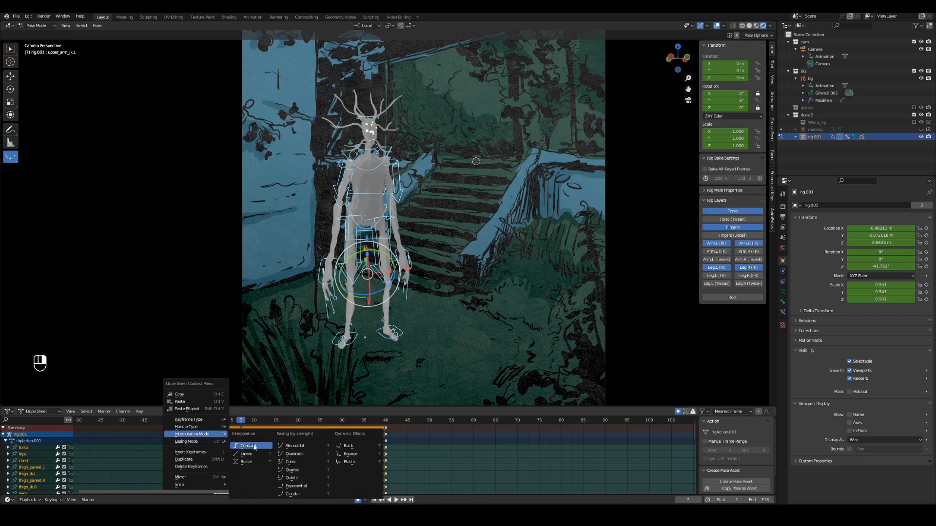
{"action": "left_click", "coordinate": [253, 447]}
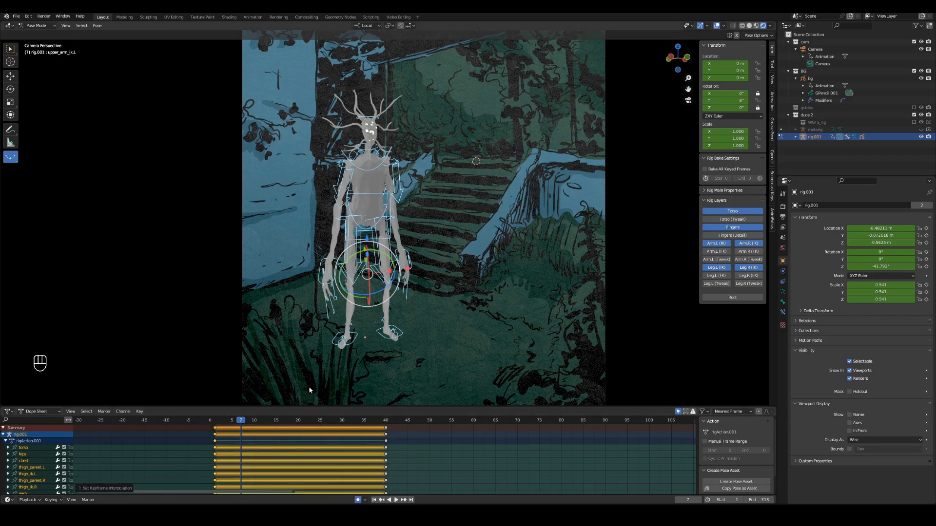
{"action": "middle_click_drag", "start_coordinate": [373, 347], "coordinate": [377, 360], "text": "ctrl+alt"}
{"action": "mouse_move", "coordinate": [379, 342]}
{"action": "middle_mouse_down", "text": "alt+shift"}
{"action": "mouse_move", "coordinate": [374, 351]}
{"action": "mouse_move", "coordinate": [384, 342]}
{"action": "mouse_move", "coordinate": [384, 351]}
{"action": "middle_mouse_up", "text": "alt+shift"}
{"action": "middle_click_drag", "start_coordinate": [379, 346], "coordinate": [376, 359], "text": "alt+shift"}
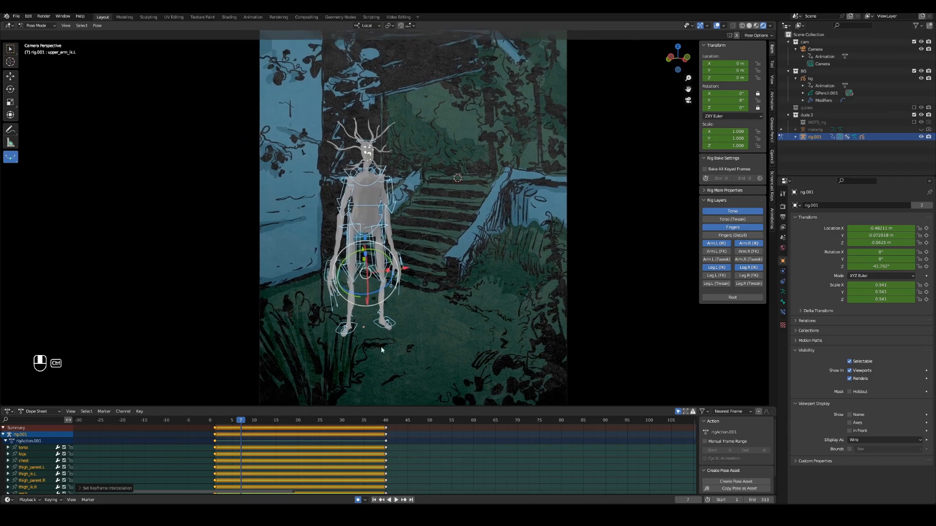
{"action": "middle_click_drag", "start_coordinate": [382, 338], "coordinate": [379, 353], "text": "ctrl+alt"}
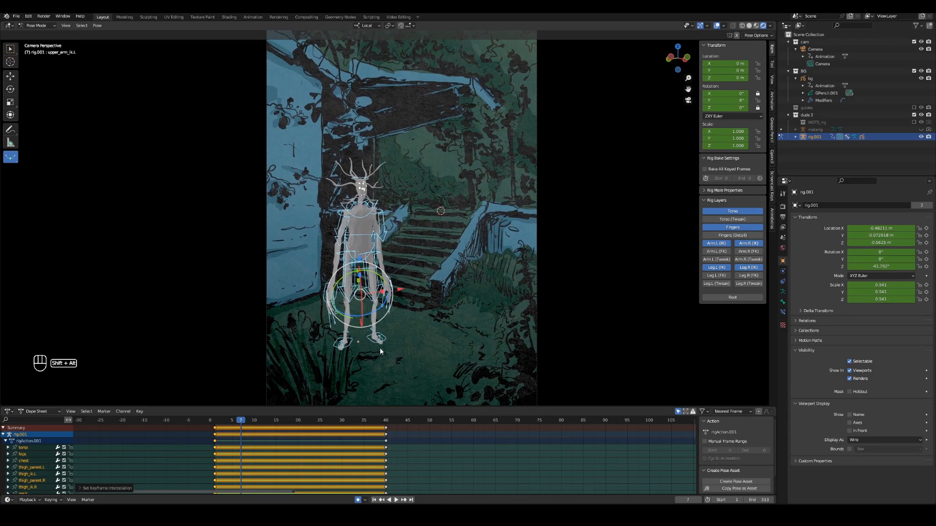
{"action": "key", "text": "ctrl+s"}
Play the animation around frame 40 to check the held pose
{"action": "left_click", "coordinate": [382, 416]}
{"action": "key", "text": "space"}
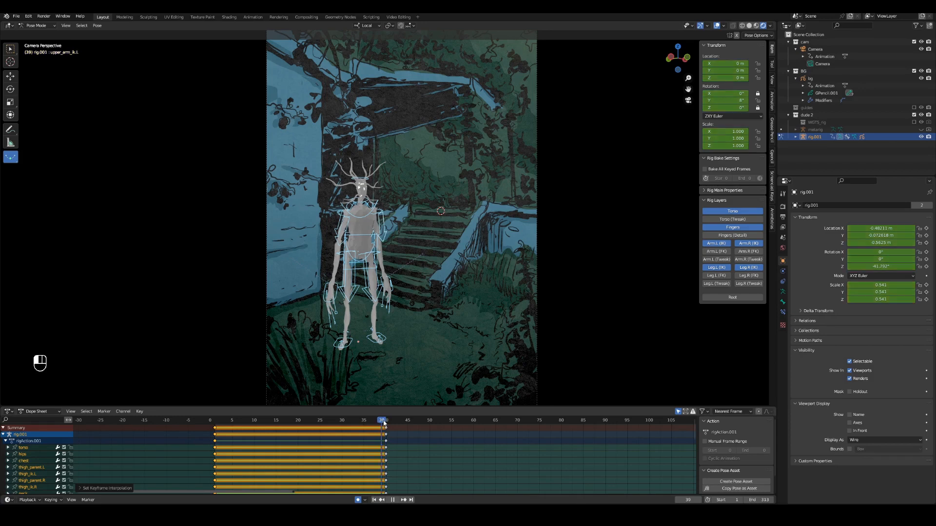
{"action": "key", "text": "space"}
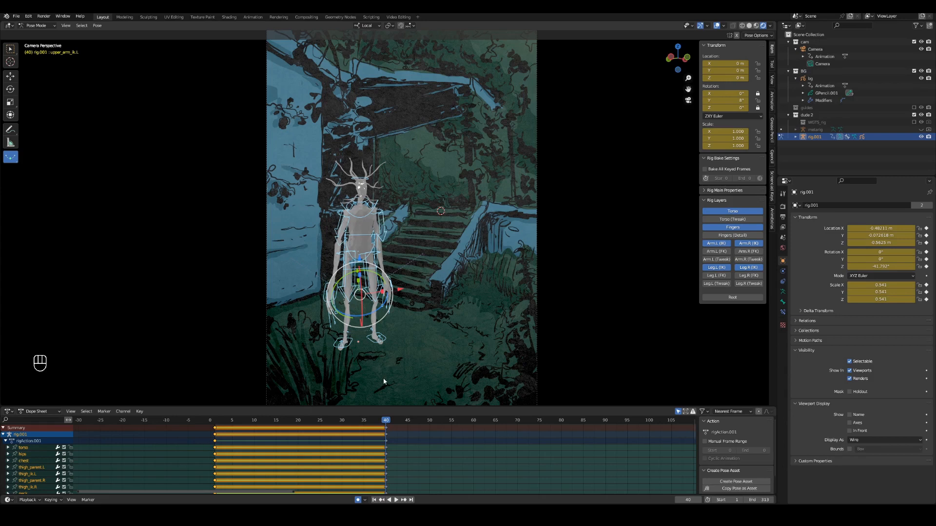
{"action": "key", "text": "space"}
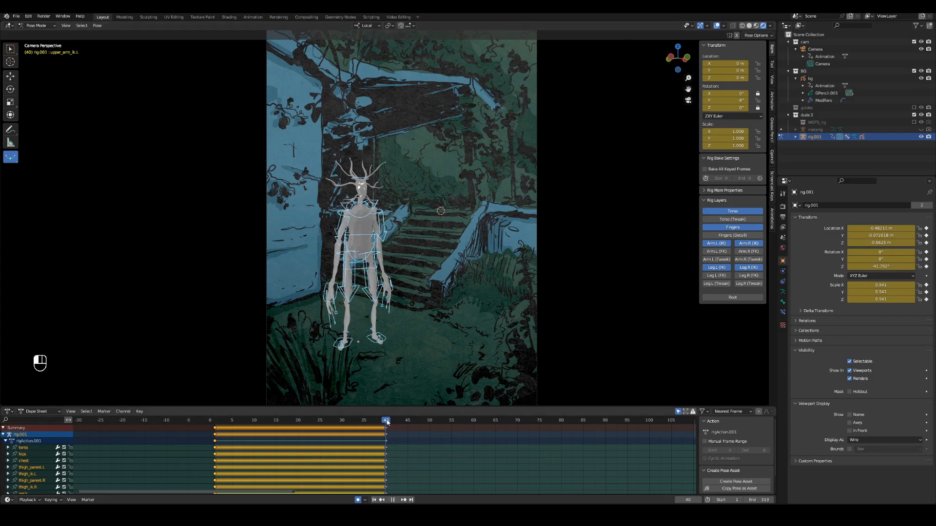
{"action": "key", "text": "space"}
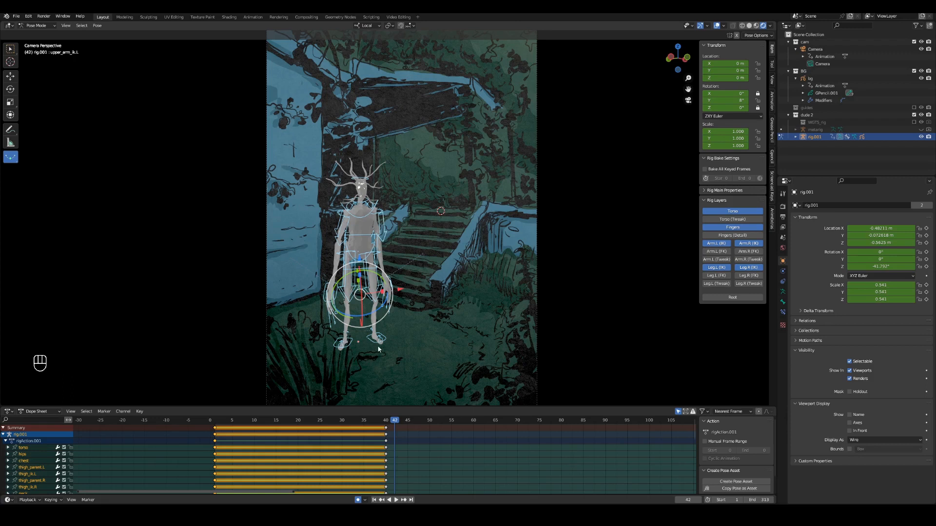
{"action": "left_click_drag", "start_coordinate": [372, 444], "coordinate": [388, 429]}
{"action": "key", "text": "shift+d"}
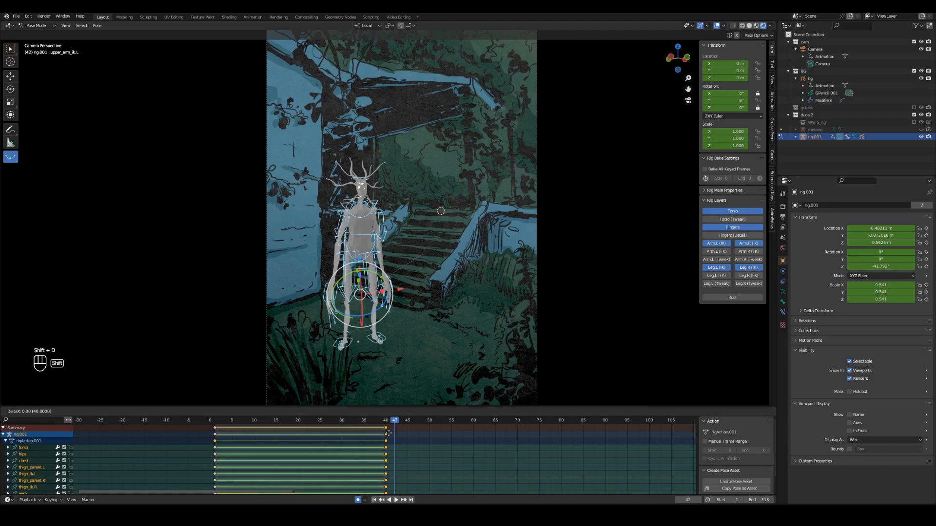
{"action": "left_click", "coordinate": [387, 411]}
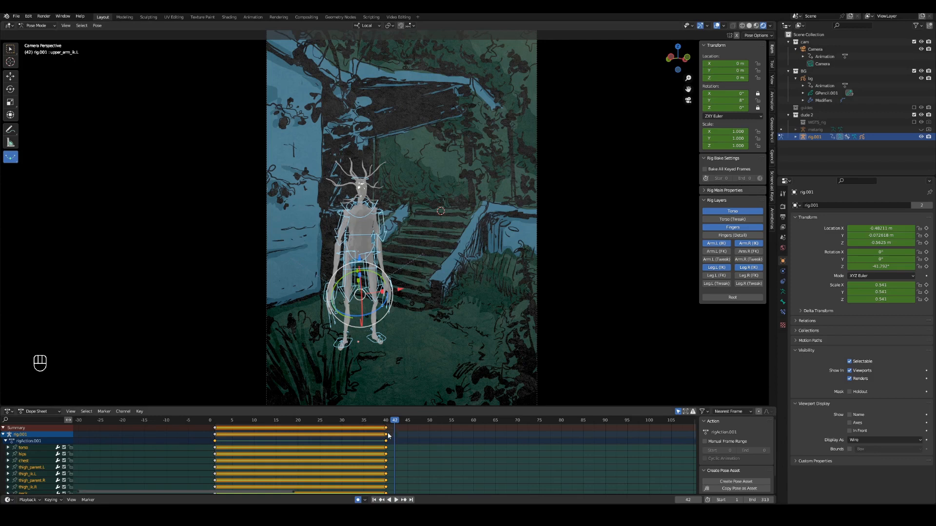
{"action": "key", "text": "shift+d"}
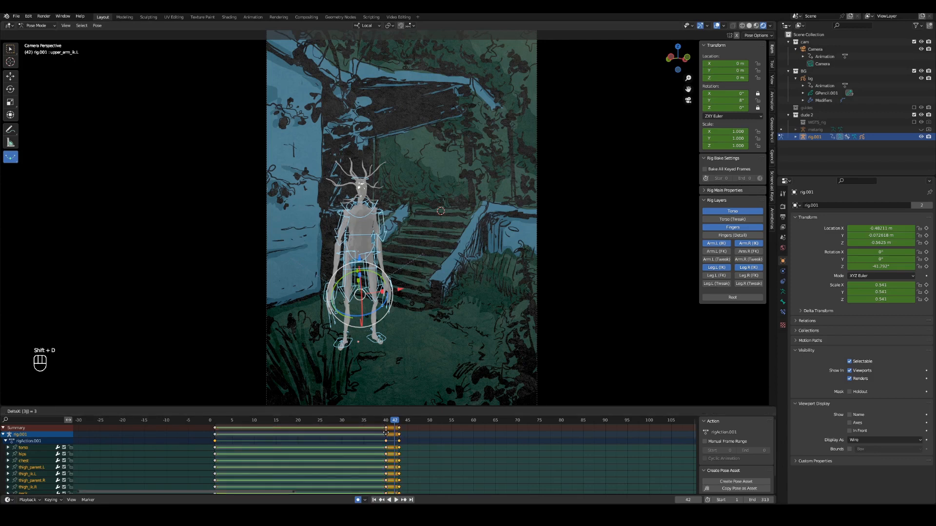
{"action": "type", "text": "32"}
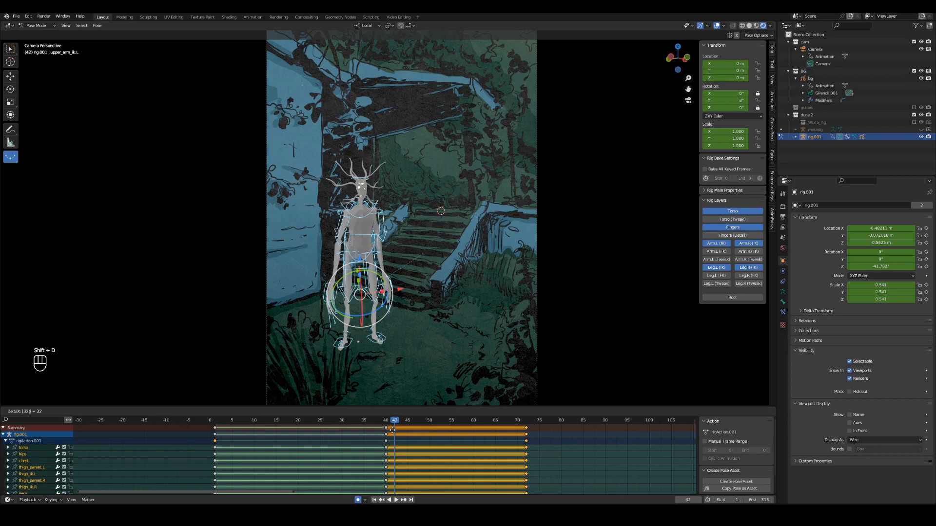
{"action": "right_click", "coordinate": [393, 433]}
{"action": "key", "text": "shift"}
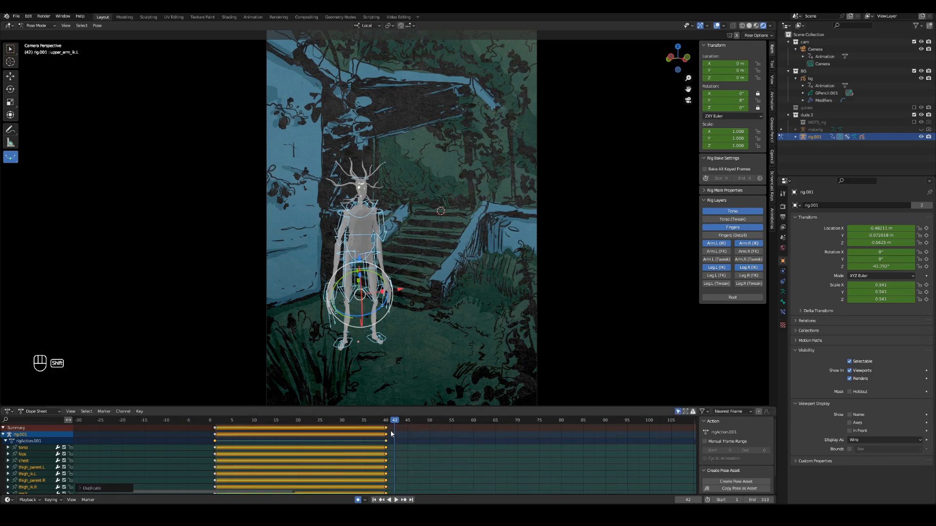
{"action": "key", "text": "shift+d"}
{"action": "right_click", "coordinate": [393, 434]}
Duplicate the frame 40 keyframes to frame 56 and save the file with frame 56 as the current frame
{"action": "key", "text": "shift+d"}
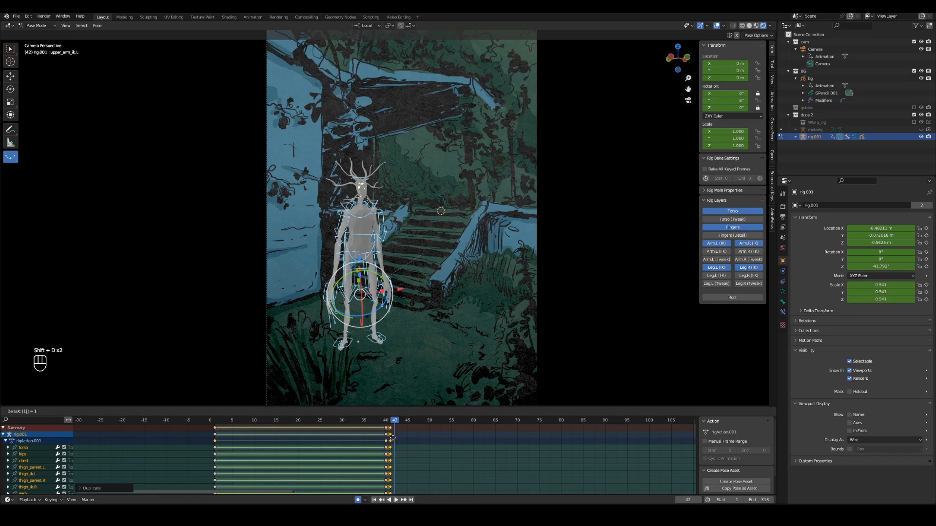
{"action": "left_click", "coordinate": [458, 436]}
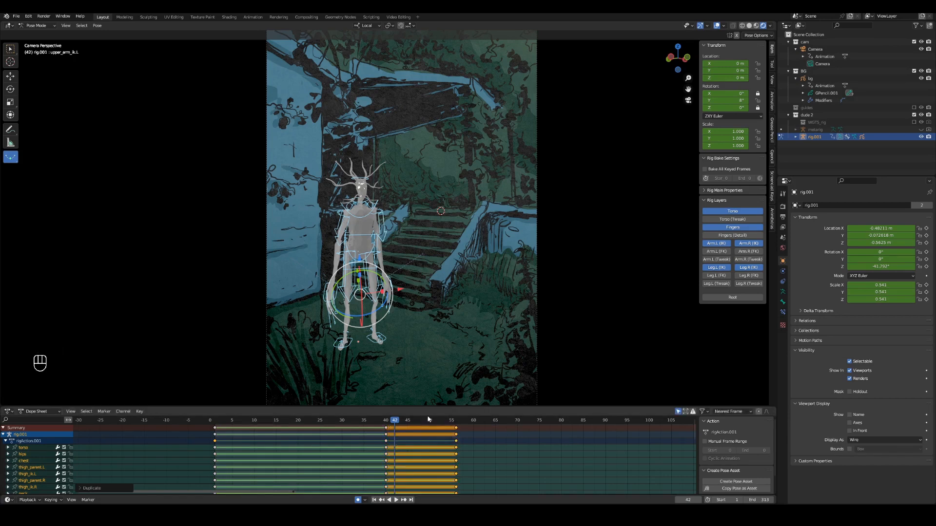
{"action": "left_click", "coordinate": [456, 420]}
{"action": "left_click_drag", "start_coordinate": [444, 337], "coordinate": [420, 334], "text": "ctrl+alt"}
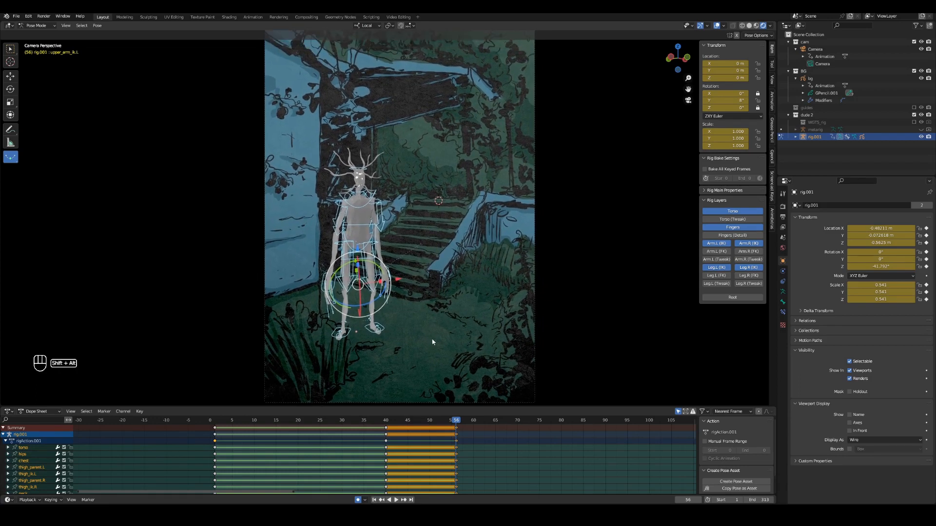
{"action": "key", "text": "ctrl+s"}
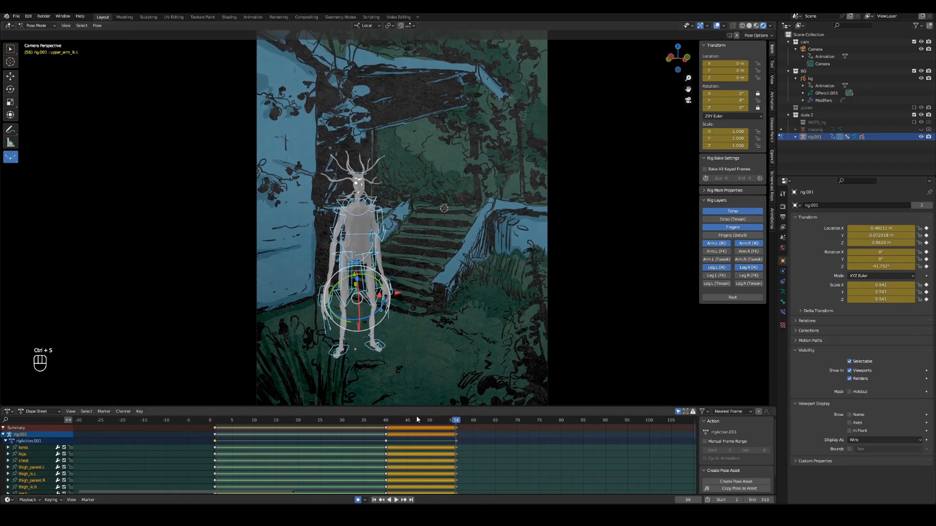
Play the animation from around frame 40 and return to frame 56
{"action": "mouse_move", "coordinate": [390, 420]}
{"action": "left_mouse_down"}
{"action": "mouse_move", "coordinate": [446, 424]}
{"action": "mouse_move", "coordinate": [382, 428]}
{"action": "left_mouse_up"}
{"action": "key", "text": "space"}
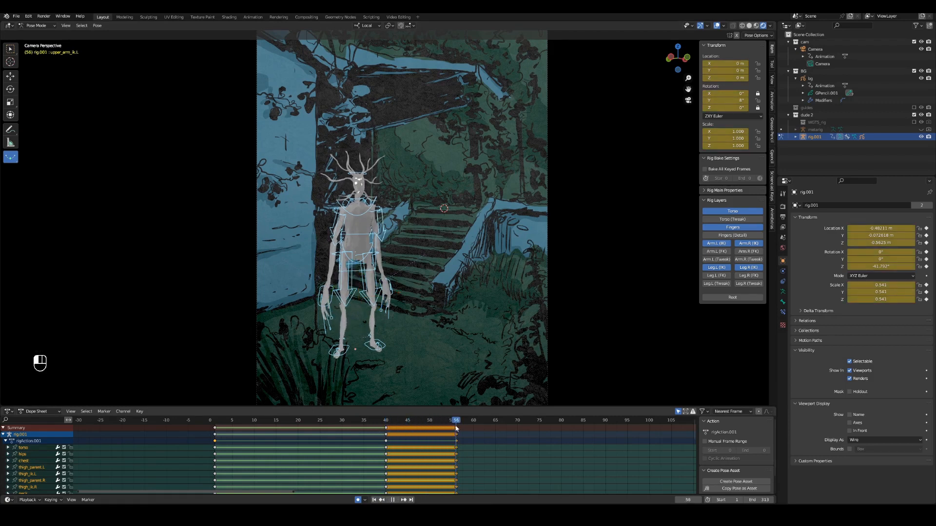
{"action": "left_click", "coordinate": [387, 422]}
{"action": "left_click", "coordinate": [456, 422]}
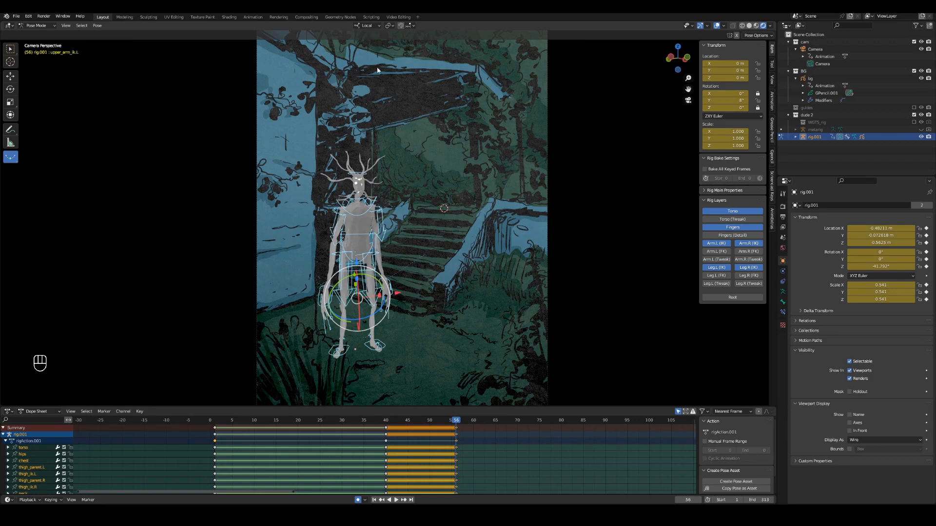
{"action": "left_click", "coordinate": [368, 27]}
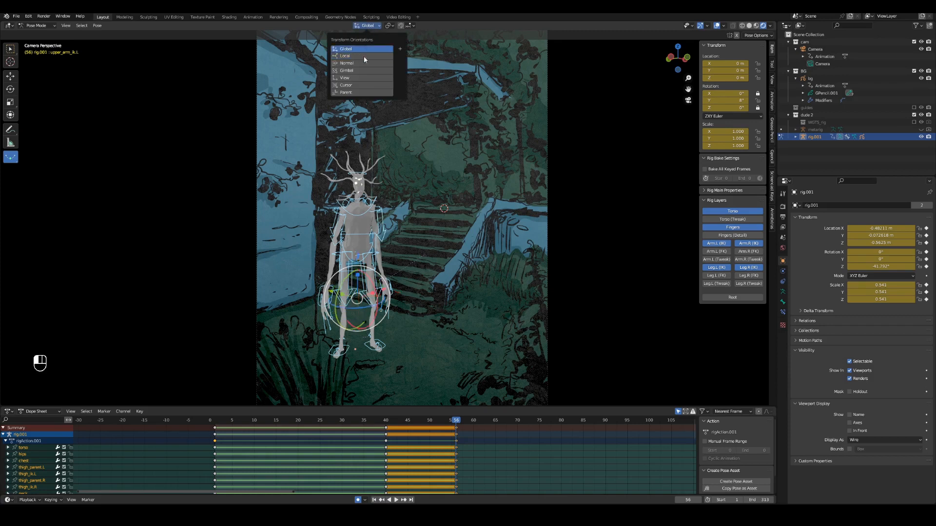
{"action": "left_click", "coordinate": [364, 49]}
{"action": "left_click", "coordinate": [367, 27]}
{"action": "left_click", "coordinate": [361, 56]}
{"action": "key", "text": "g"}
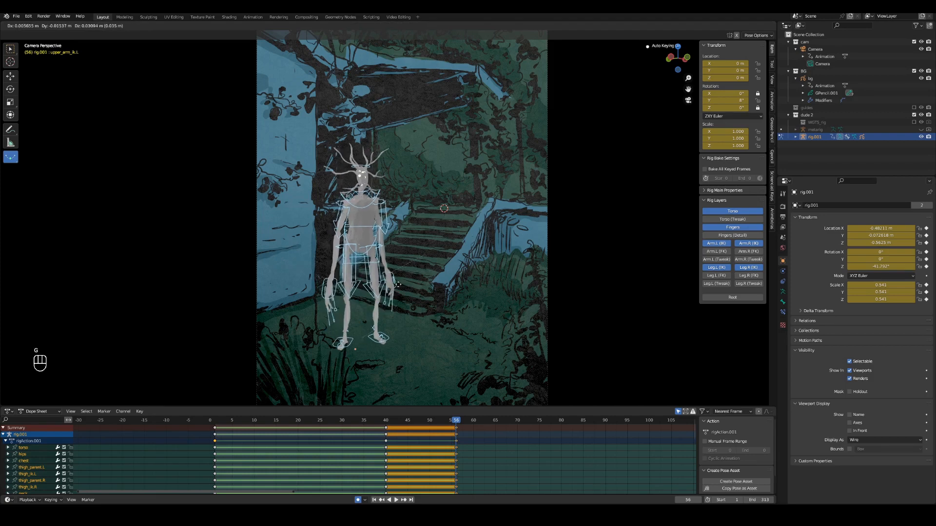
{"action": "key", "text": "r"}
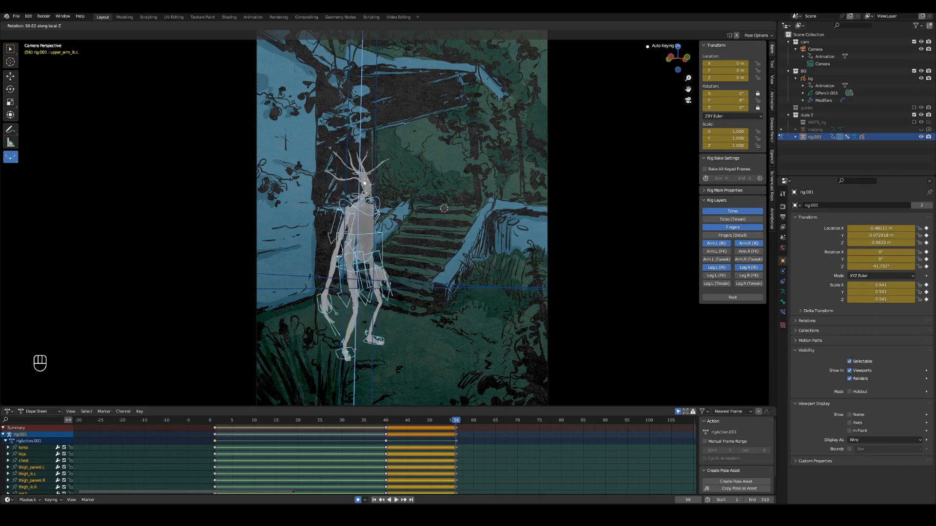
{"action": "key", "text": "Escape"}
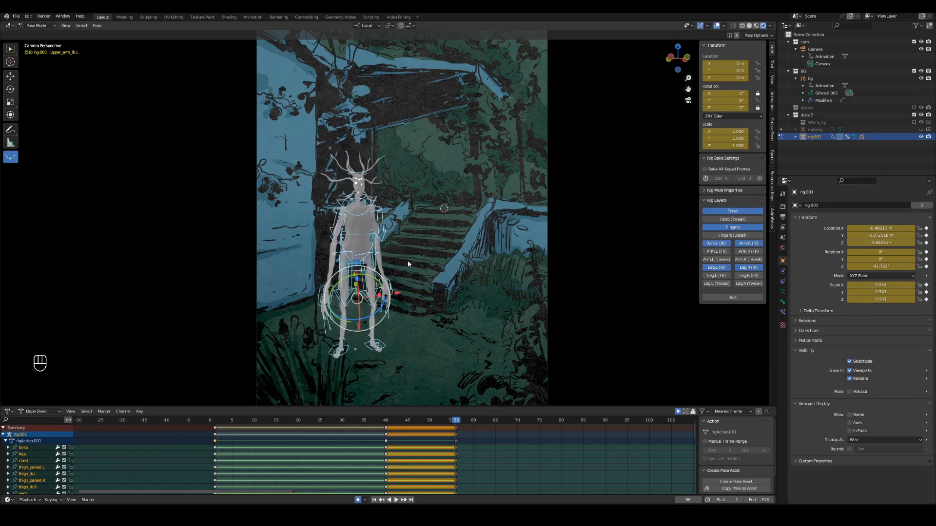
Using the Global orientation at frame 56, move the whole character in front of the stairs and rotate it about the Z axis
{"action": "left_click", "coordinate": [368, 27]}
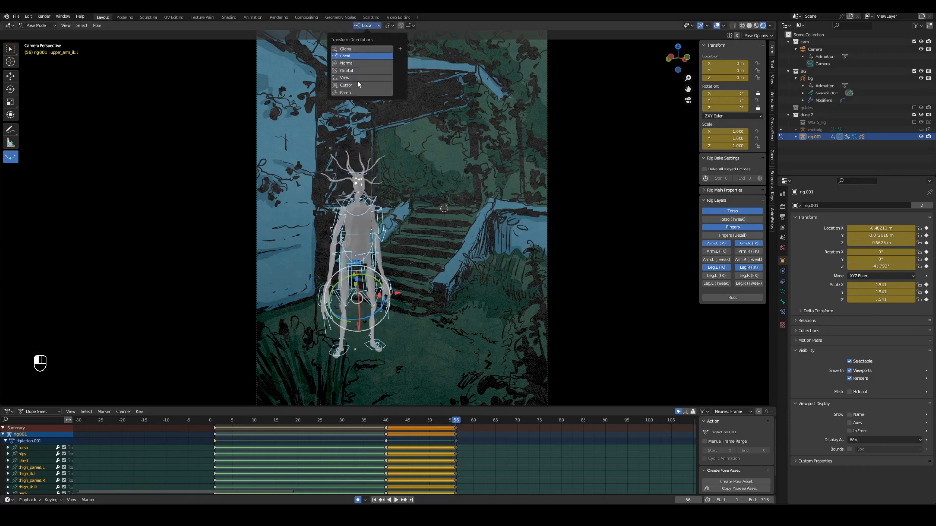
{"action": "left_click", "coordinate": [365, 49]}
{"action": "left_click_drag", "start_coordinate": [386, 291], "coordinate": [418, 282]}
{"action": "left_click_drag", "start_coordinate": [360, 283], "coordinate": [398, 306]}
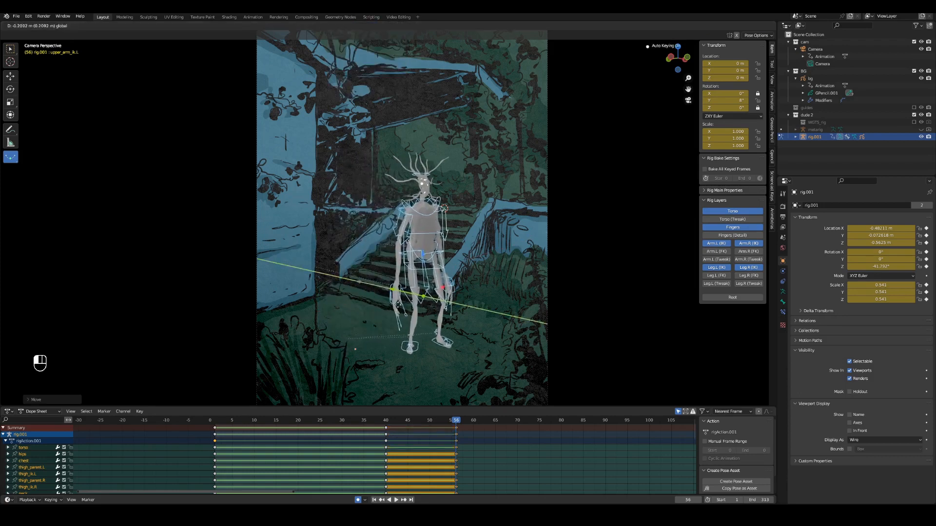
{"action": "left_click", "coordinate": [398, 305]}
{"action": "key", "text": "r"}
{"action": "key", "text": "z"}
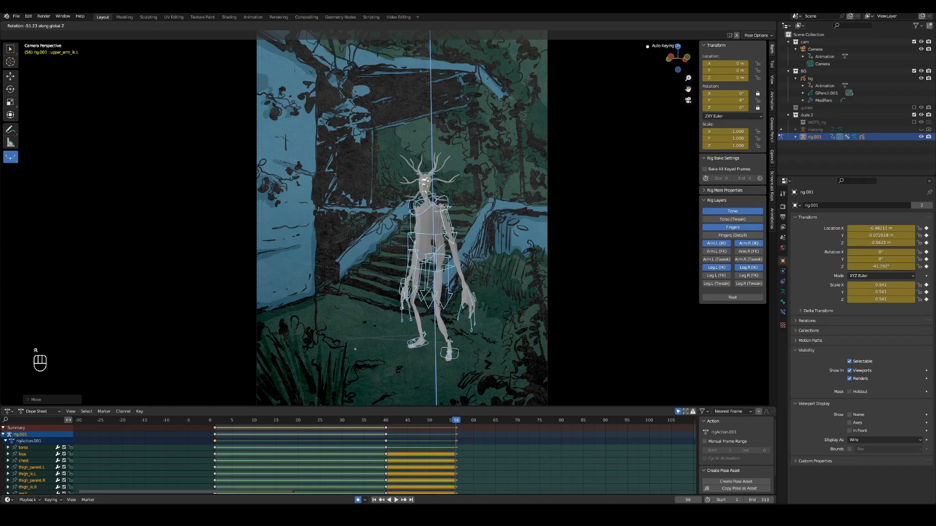
{"action": "left_click", "coordinate": [412, 284]}
{"action": "left_click_drag", "start_coordinate": [403, 292], "coordinate": [464, 309]}
Reposition the character's right hand IK control close to the body at frame 56
{"action": "left_click", "coordinate": [411, 289]}
{"action": "key", "text": "g"}
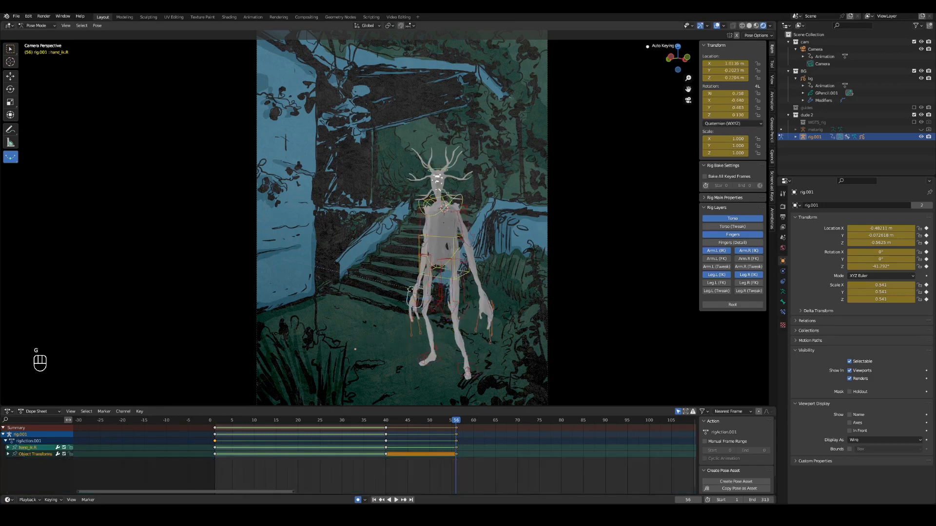
{"action": "left_click", "coordinate": [407, 280]}
Tilt and turn the character's head about the global Y and Z axes, and save the file
{"action": "left_click", "coordinate": [436, 171]}
{"action": "key", "text": "r"}
{"action": "key", "text": "y"}
{"action": "key", "text": "r"}
{"action": "key", "text": "z"}
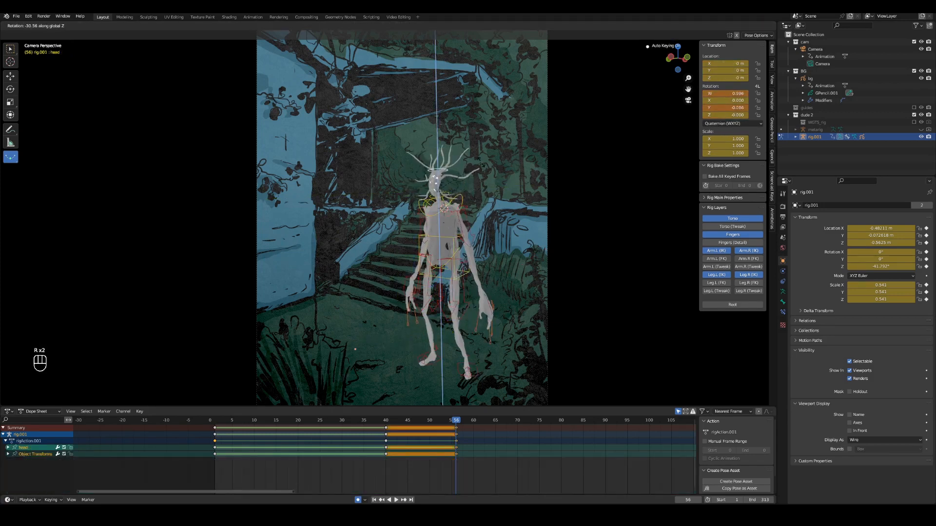
{"action": "left_click", "coordinate": [480, 168]}
{"action": "key", "text": "ctrl+s"}
Rotate and move the left hand IK control, and adjust the Y rotation of the left upper arm control
{"action": "left_click", "coordinate": [482, 298]}
{"action": "key", "text": "r"}
{"action": "left_click", "coordinate": [502, 309]}
{"action": "key", "text": "g"}
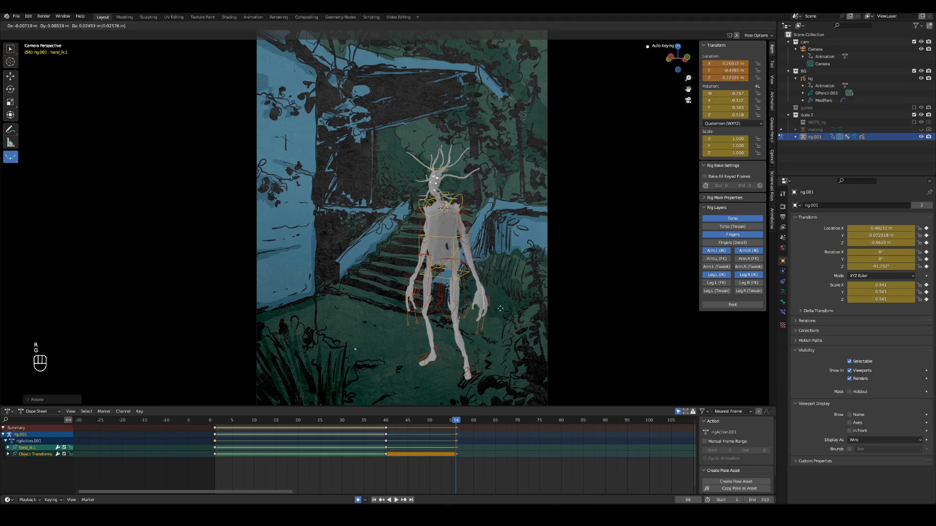
{"action": "left_click", "coordinate": [487, 303]}
{"action": "left_click", "coordinate": [466, 229]}
{"action": "left_click_drag", "start_coordinate": [721, 100], "coordinate": [746, 100]}
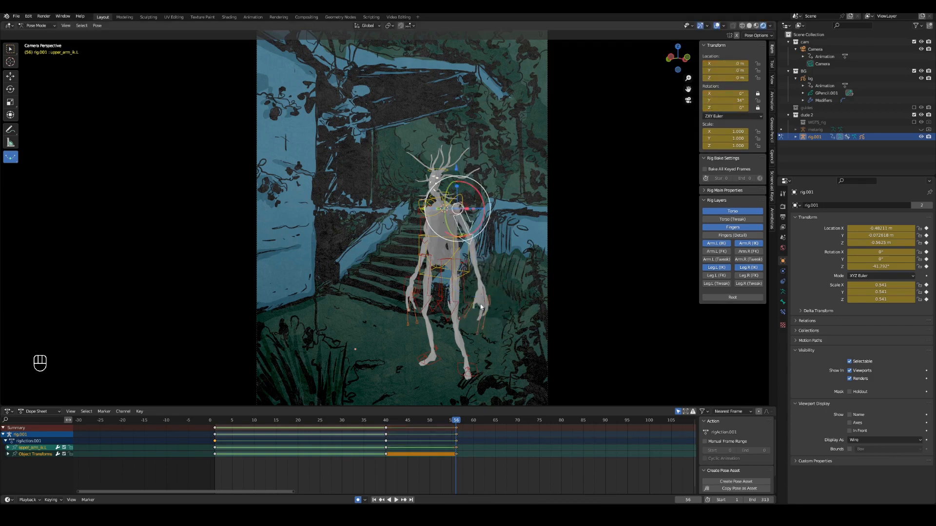
Scale the left hand's index and middle finger master controls down slightly to curl the fingers
{"action": "left_click", "coordinate": [480, 327]}
{"action": "key", "text": "s"}
{"action": "left_click", "coordinate": [480, 324]}
{"action": "left_click", "coordinate": [486, 327]}
{"action": "key", "text": "s"}
{"action": "left_click", "coordinate": [490, 332]}
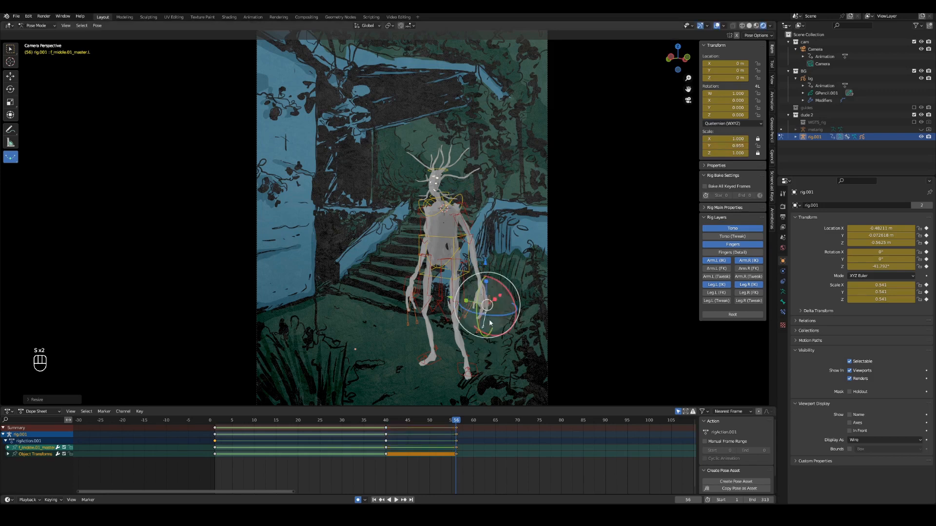
Switch the transform orientation to Local and adjust the left middle finger's rotation about its X axis
{"action": "left_click", "coordinate": [367, 25]}
{"action": "left_click", "coordinate": [362, 55]}
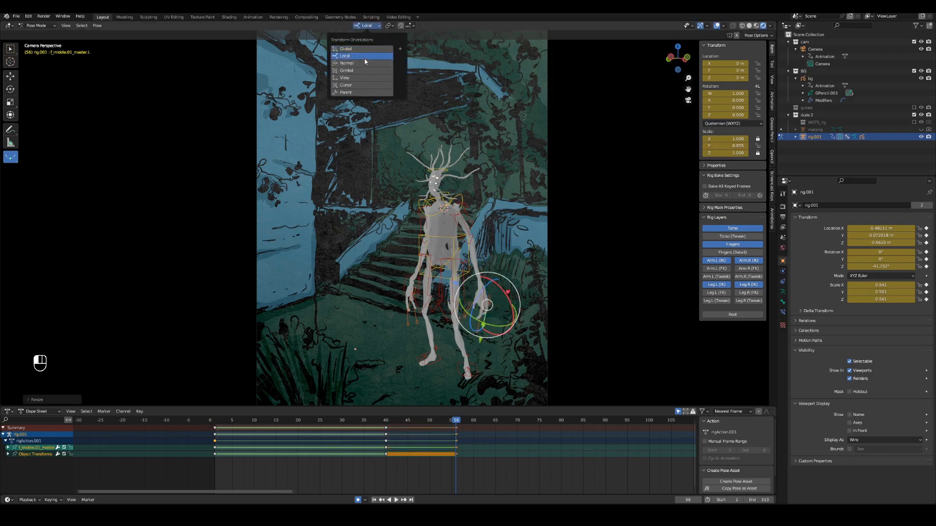
{"action": "left_click_drag", "start_coordinate": [513, 304], "coordinate": [510, 317]}
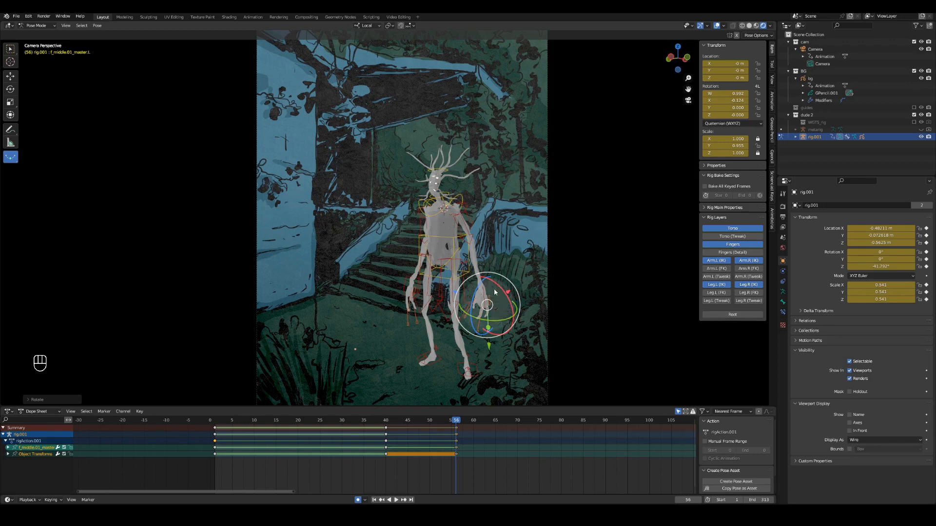
{"action": "left_click", "coordinate": [366, 26]}
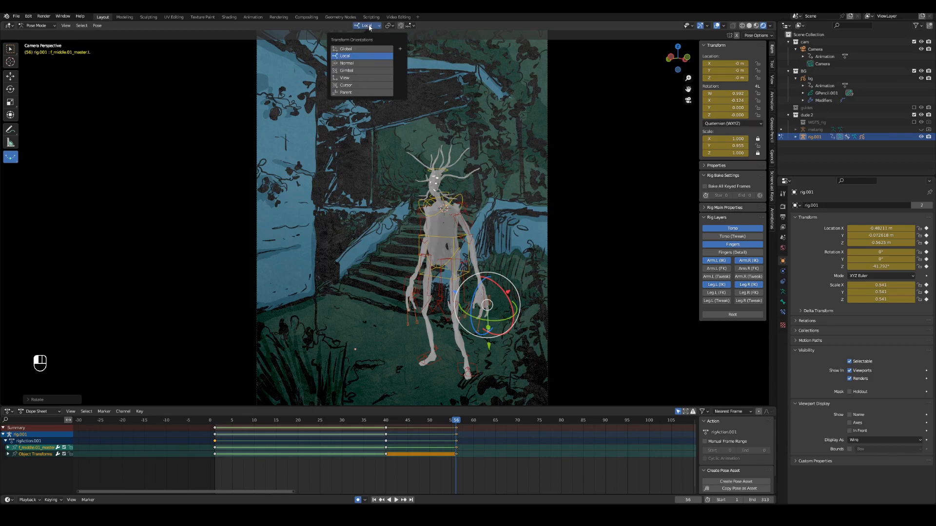
{"action": "left_click", "coordinate": [360, 58]}
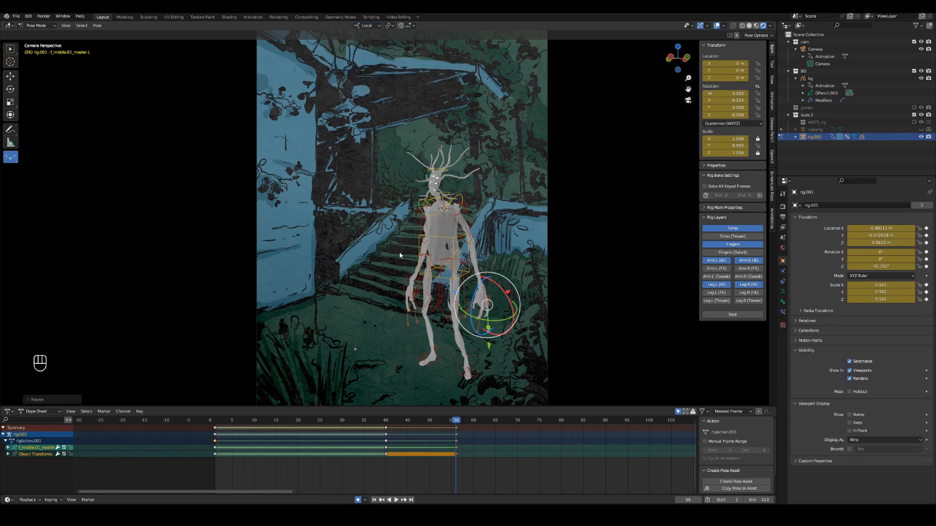
{"action": "left_click_drag", "start_coordinate": [497, 285], "coordinate": [499, 296]}
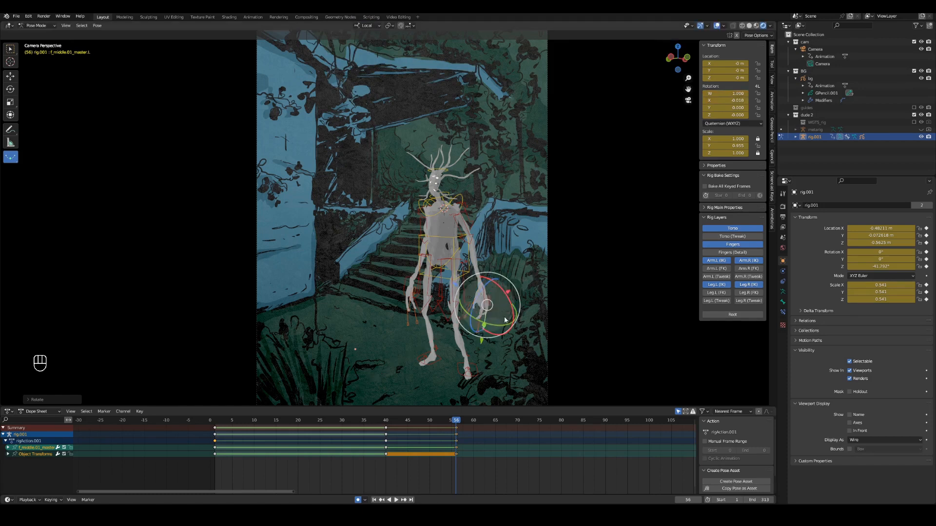
{"action": "left_click", "coordinate": [477, 330]}
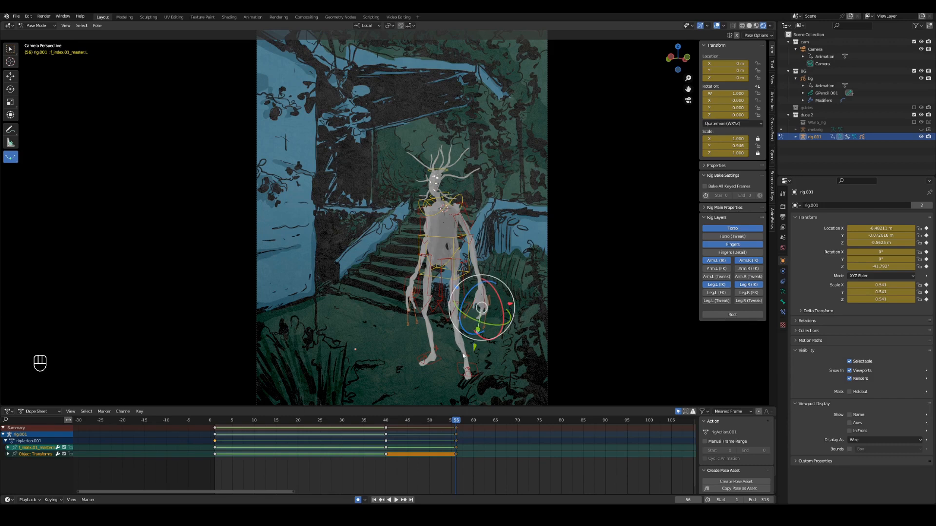
Try to rotate the right foot's heel control and undo the changes
{"action": "left_click", "coordinate": [436, 348]}
{"action": "left_click_drag", "start_coordinate": [418, 330], "coordinate": [426, 343]}
{"action": "key", "text": "ctrl+z"}
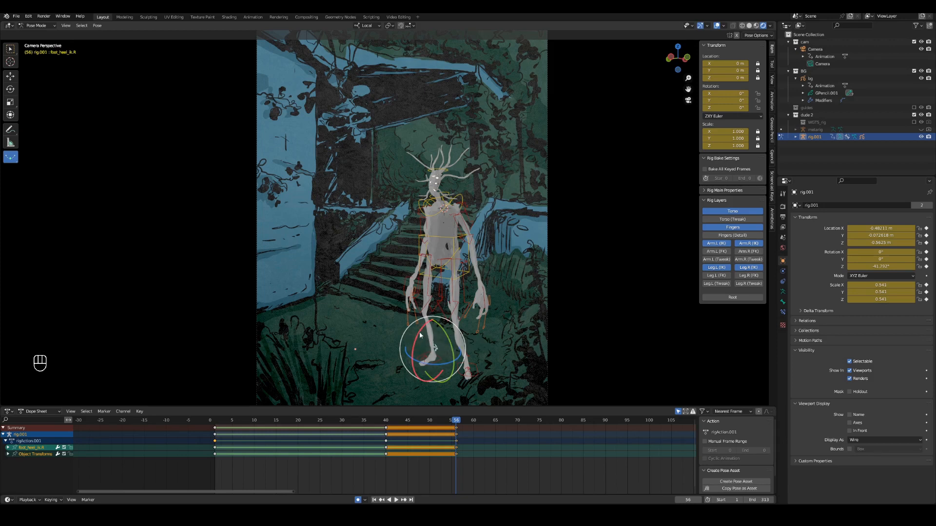
{"action": "left_click_drag", "start_coordinate": [435, 347], "coordinate": [436, 348]}
{"action": "key", "text": "ctrl+z"}
Jump back and forth between the frame 40 and frame 56 keyframes to compare the two poses
{"action": "key", "text": "Down"}
{"action": "key", "text": "Up"}
{"action": "key", "text": "Down"}
{"action": "key", "text": "Up"}
{"action": "key", "text": "Down"}
{"action": "key", "text": "Up"}
{"action": "key", "text": "Down"}
{"action": "key", "text": "Down"}
{"action": "key", "text": "Up"}
Save the file and create a 50% breakdown pose of all controls at frame 48
{"action": "left_click", "coordinate": [419, 420]}
{"action": "left_click", "coordinate": [386, 421]}
{"action": "left_click", "coordinate": [422, 421]}
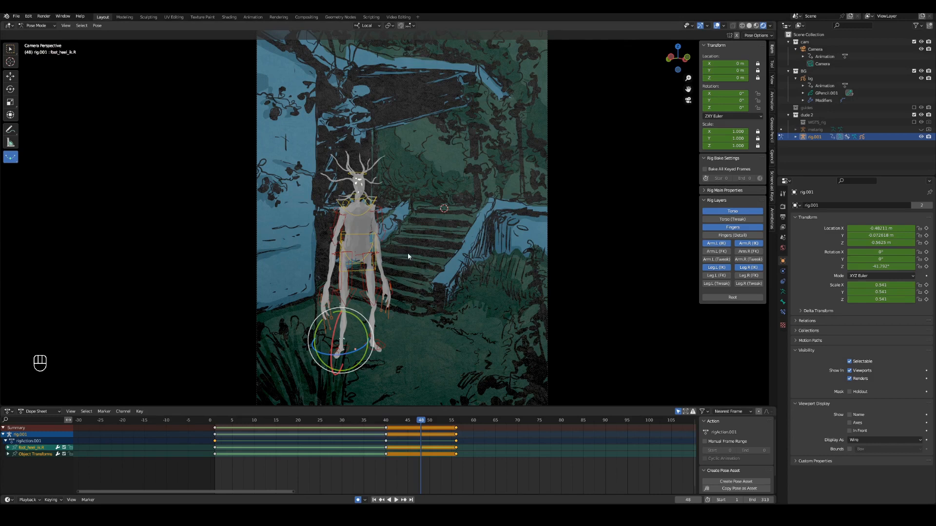
{"action": "key", "text": "a"}
{"action": "key", "text": "ctrl+s"}
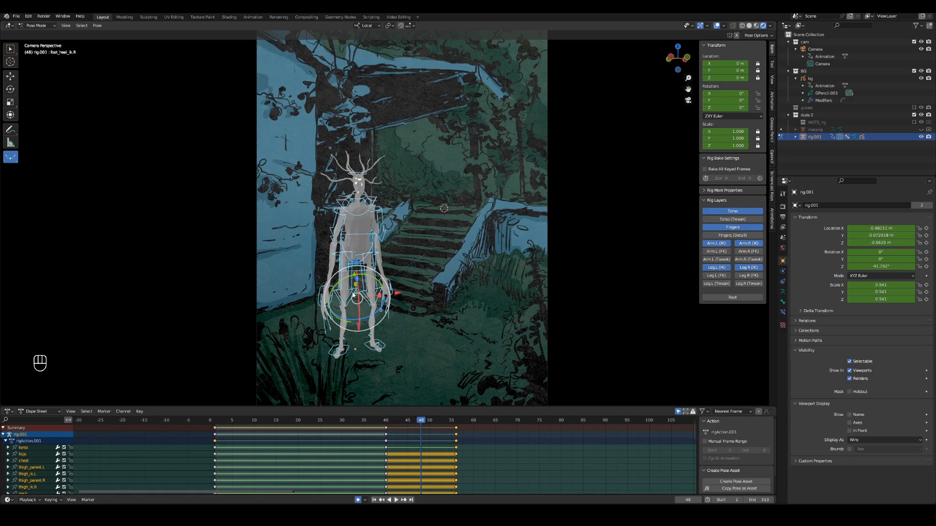
{"action": "left_click", "coordinate": [410, 269]}
{"action": "key", "text": "a"}
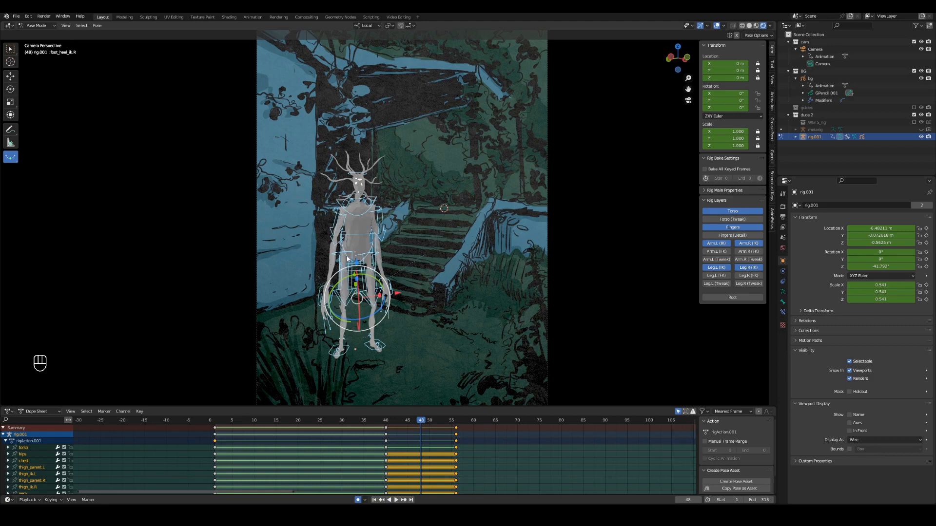
{"action": "left_click_drag", "start_coordinate": [399, 423], "coordinate": [422, 427]}
{"action": "mouse_move", "coordinate": [422, 240]}
{"action": "left_mouse_down"}
{"action": "mouse_move", "coordinate": [409, 241]}
{"action": "mouse_move", "coordinate": [419, 240]}
{"action": "left_mouse_up"}
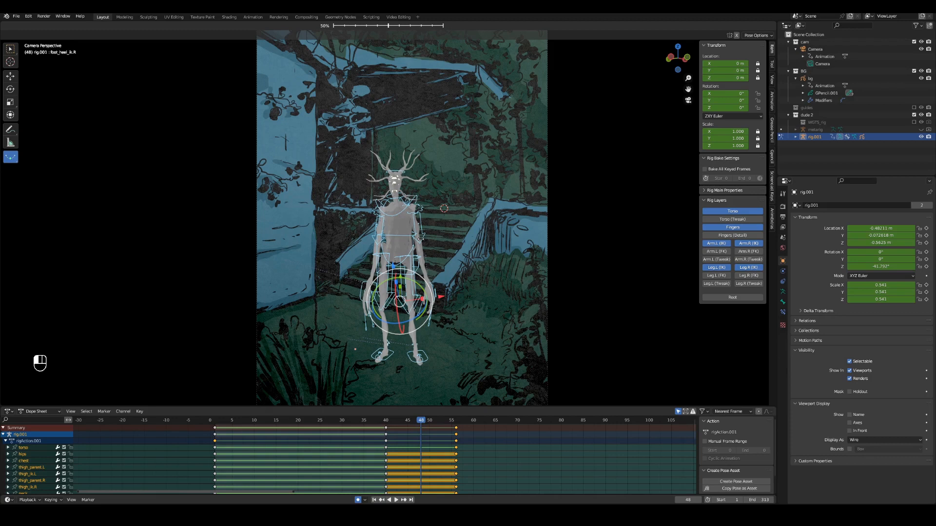
{"action": "left_click_drag", "start_coordinate": [419, 239], "coordinate": [418, 247]}
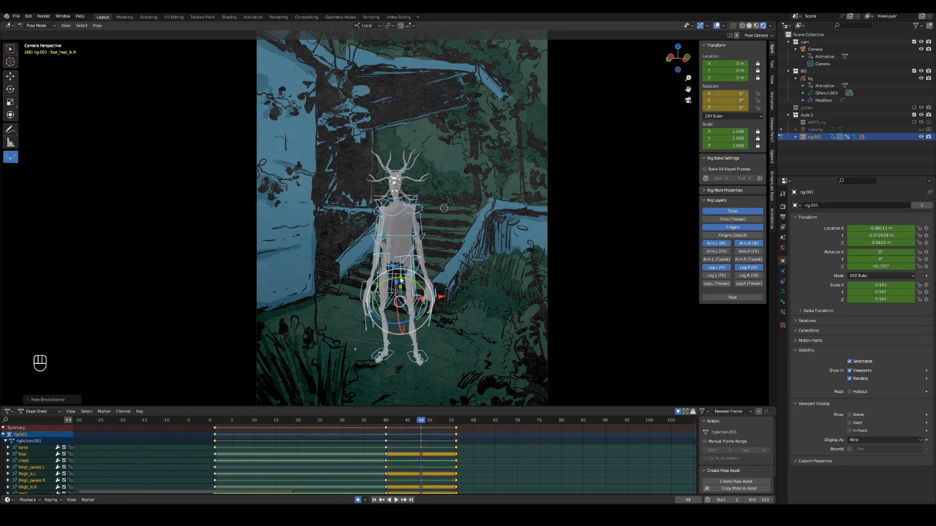
Play the animation from frame 39 to check the new breakdown pose
{"action": "left_click_drag", "start_coordinate": [417, 423], "coordinate": [382, 423]}
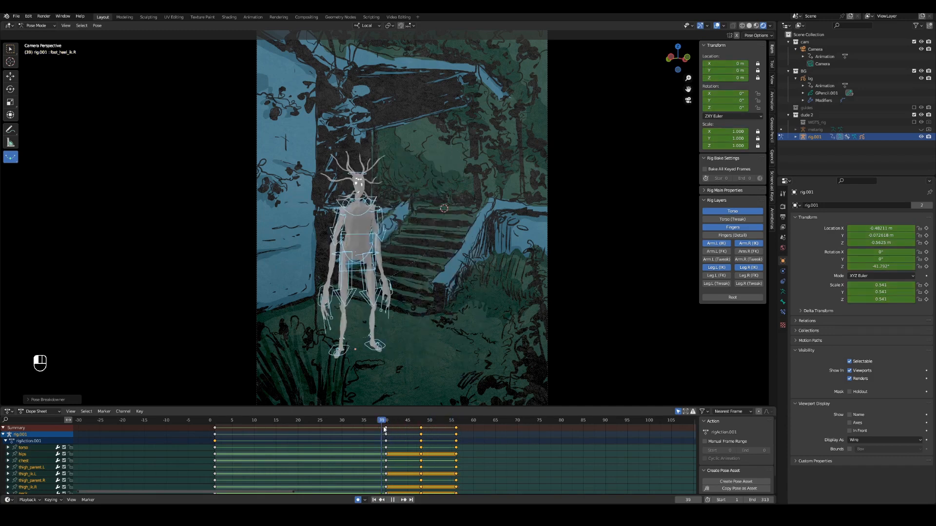
{"action": "key", "text": "space"}
{"action": "key", "text": "space"}
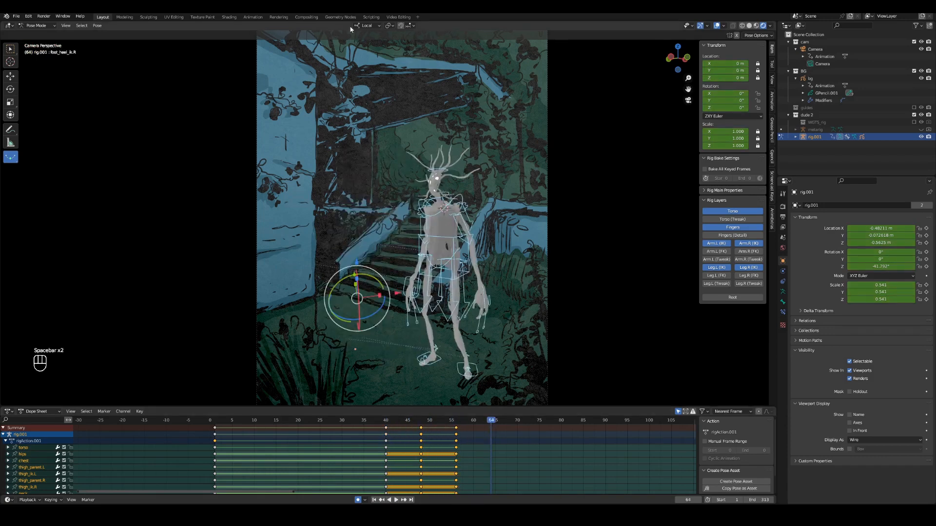
Delete the 4.wav sound strip in the Video Editing workspace and return to the Layout workspace
{"action": "left_click", "coordinate": [398, 16]}
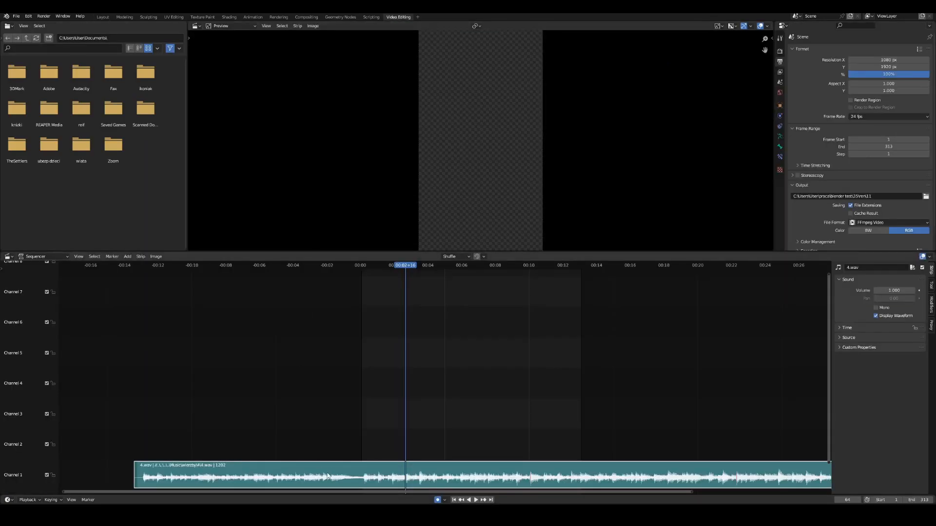
{"action": "key", "text": "Delete"}
{"action": "left_click", "coordinate": [101, 18]}
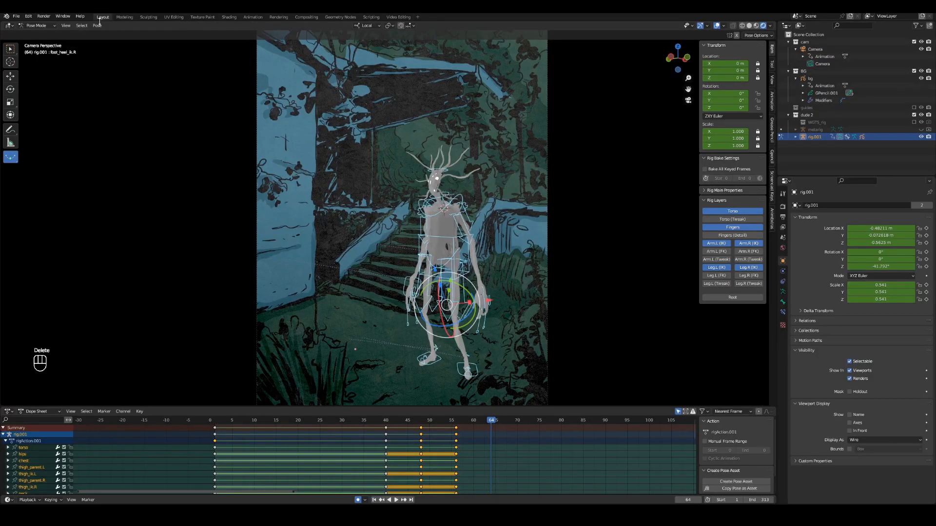
Replay the movement between frames 40 and 56 several times to judge its timing without sound
{"action": "left_click", "coordinate": [394, 423]}
{"action": "key", "text": "space"}
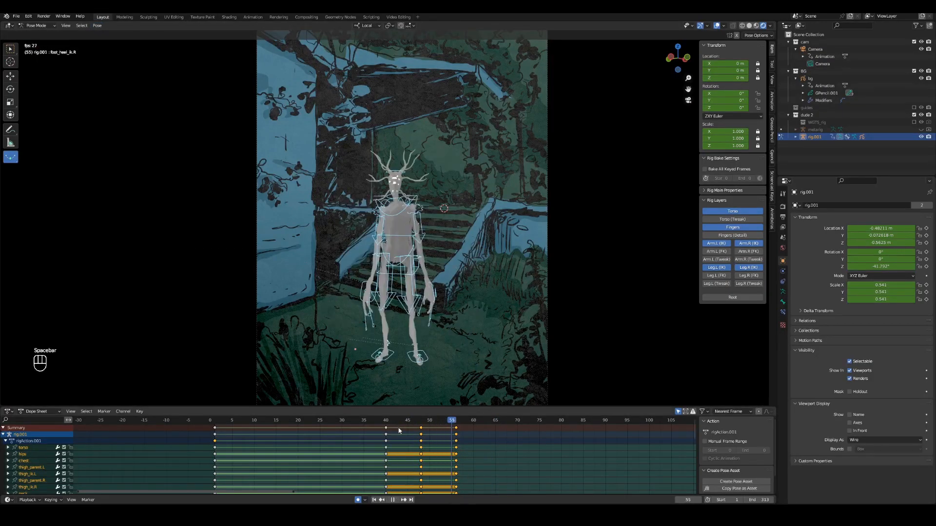
{"action": "key", "text": "space"}
{"action": "left_click", "coordinate": [390, 423]}
{"action": "key", "text": "space"}
{"action": "key", "text": "space"}
{"action": "left_click", "coordinate": [399, 424]}
{"action": "key", "text": "space"}
{"action": "key", "text": "space"}
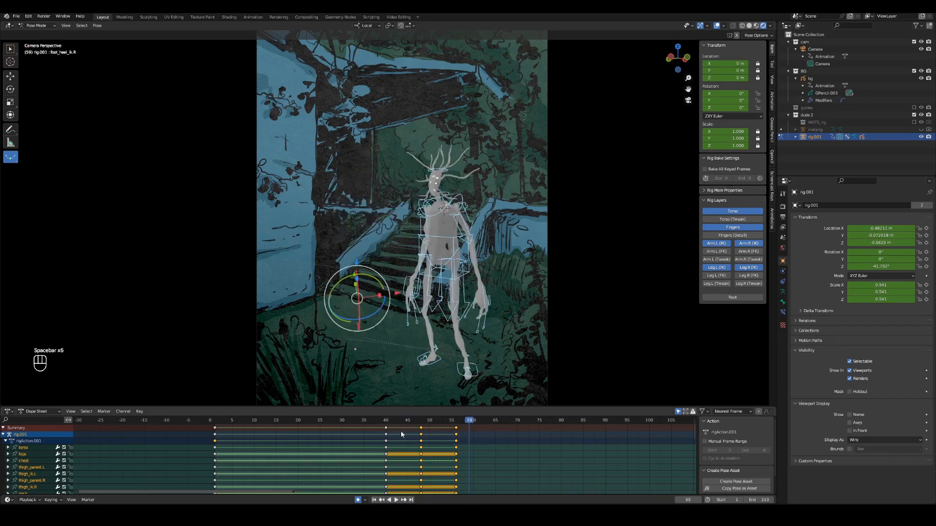
At frame 48, set the breakdown of the right foot IK control to 0% and of the left foot IK control to 100%
{"action": "left_click", "coordinate": [419, 422]}
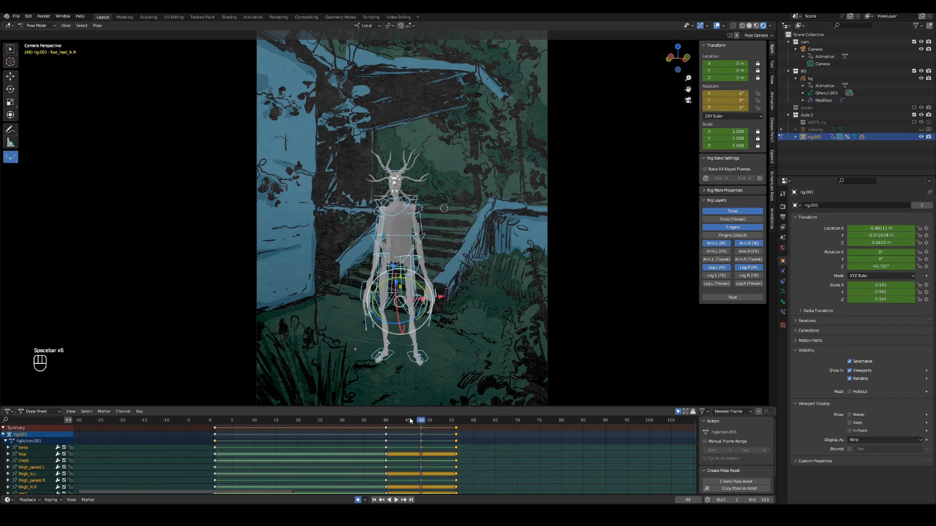
{"action": "left_click", "coordinate": [388, 358]}
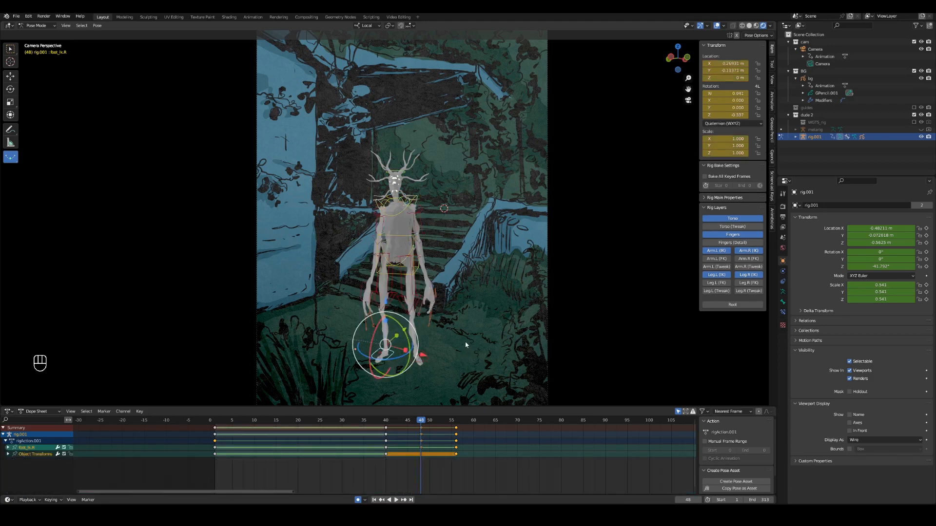
{"action": "key", "text": "shift+e"}
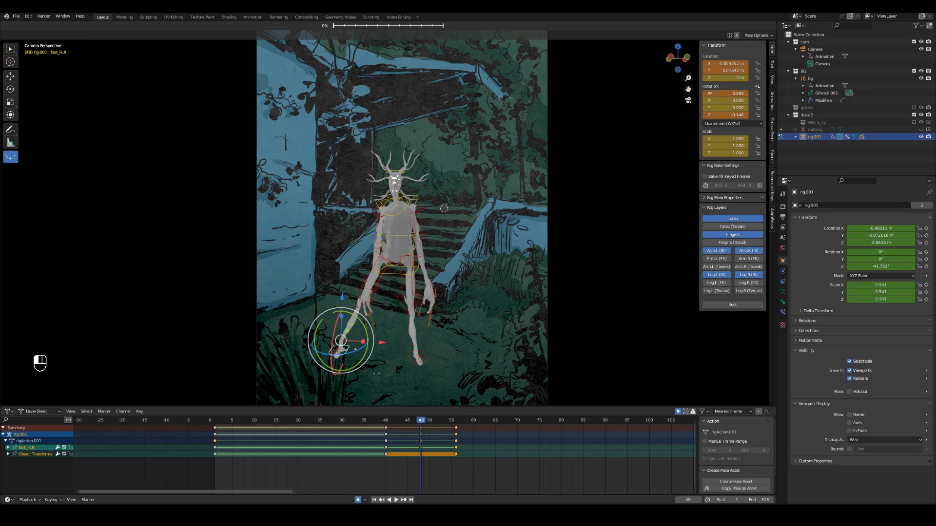
{"action": "left_click", "coordinate": [376, 373]}
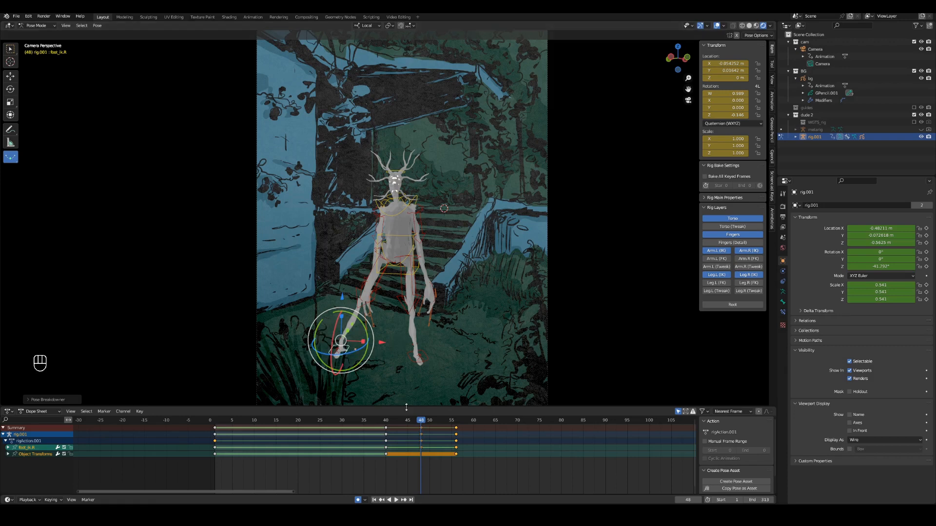
{"action": "left_click", "coordinate": [425, 359]}
{"action": "key", "text": "shift+e"}
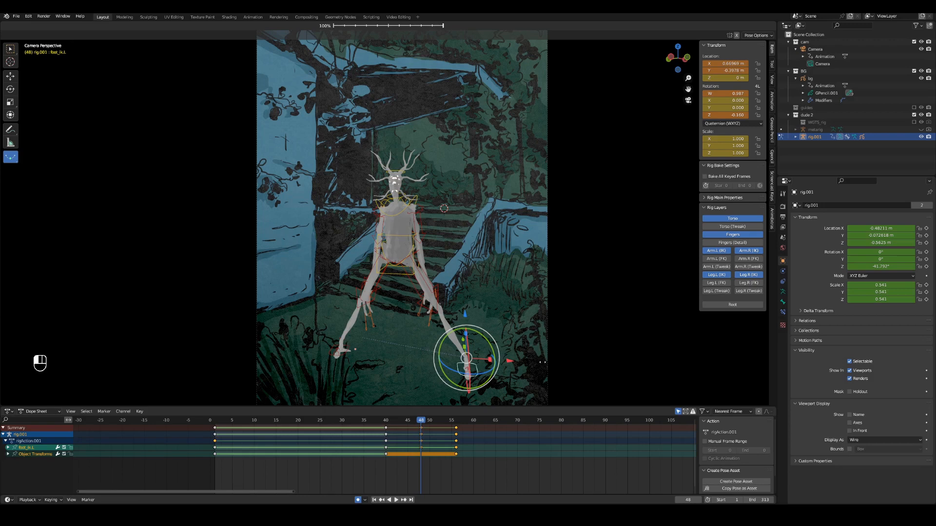
{"action": "left_click", "coordinate": [540, 363]}
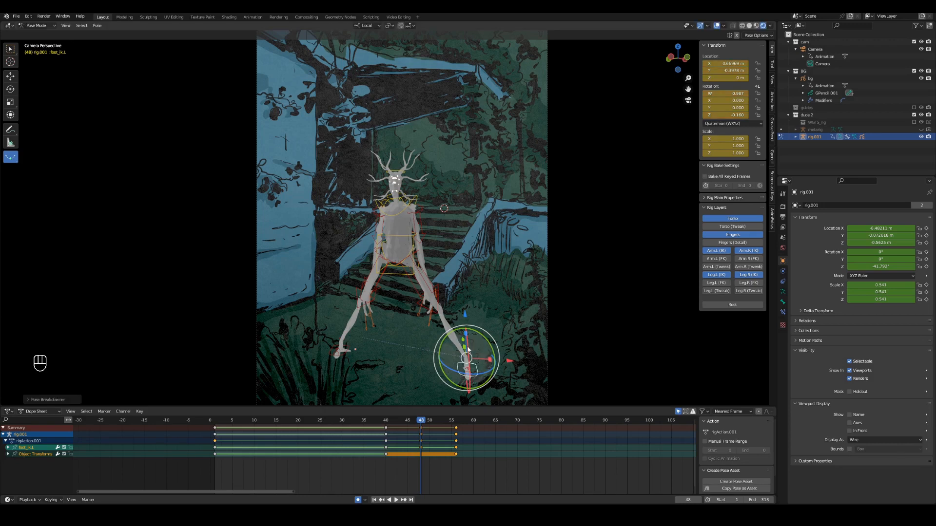
Replay the movement from just before frame 40 several times to check the wide-stance breakdown
{"action": "left_click_drag", "start_coordinate": [423, 422], "coordinate": [375, 422]}
{"action": "key", "text": "space"}
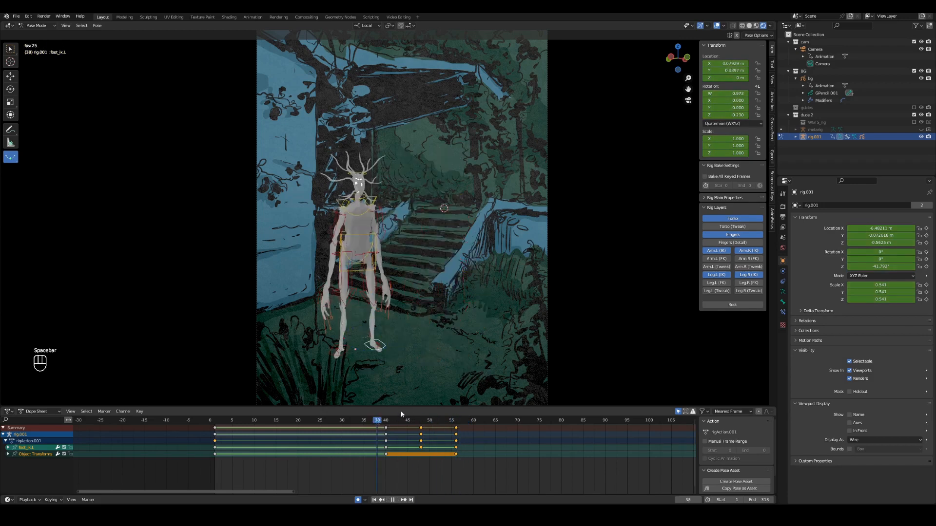
{"action": "key", "text": "space"}
{"action": "key", "text": "space"}
{"action": "key", "text": "space"}
{"action": "key", "text": "space"}
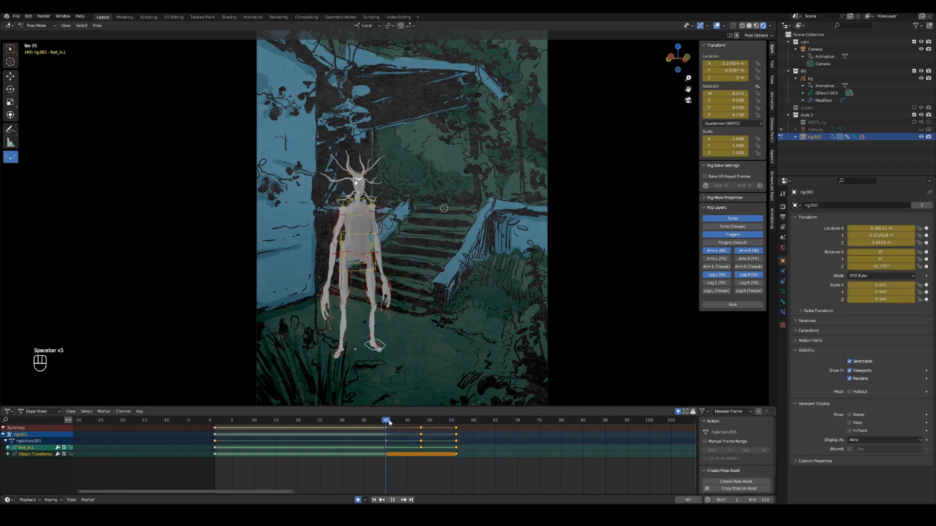
{"action": "key", "text": "space"}
At frame 48, move the character's right hand IK control outward, away from the thigh
{"action": "left_click", "coordinate": [421, 419]}
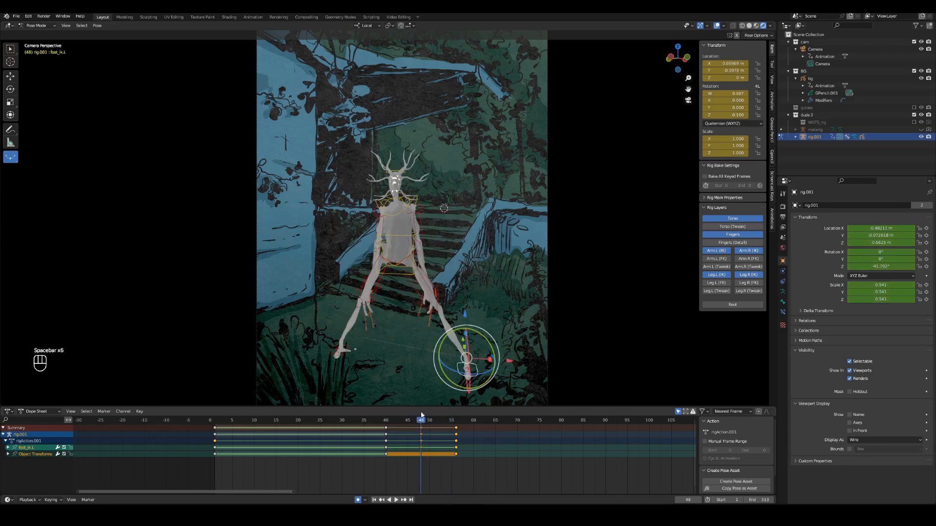
{"action": "left_click", "coordinate": [344, 342]}
{"action": "key", "text": "alt+r"}
{"action": "key", "text": "alt+t"}
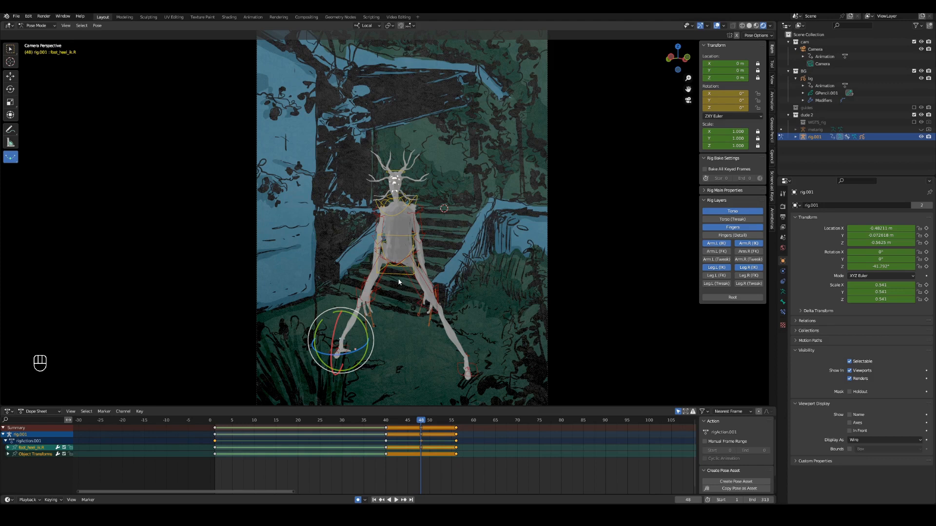
{"action": "left_click", "coordinate": [405, 291]}
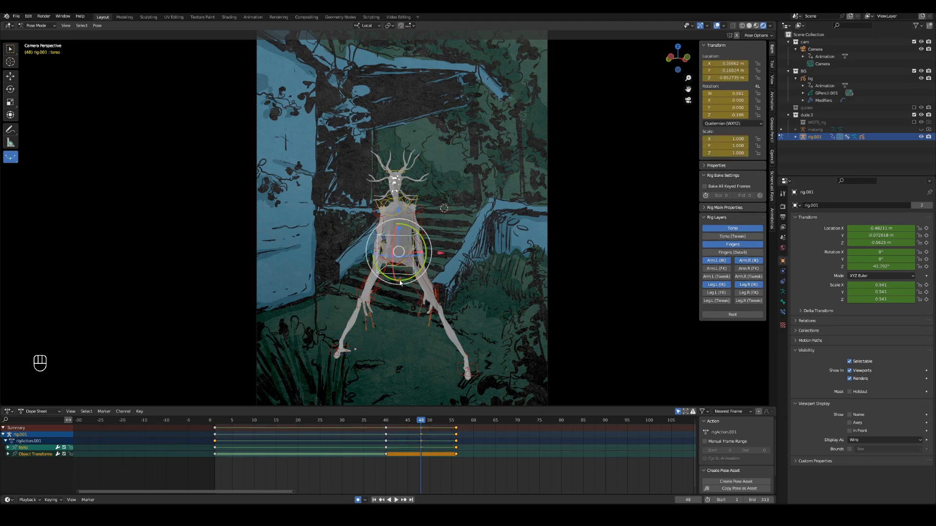
{"action": "left_click", "coordinate": [432, 298]}
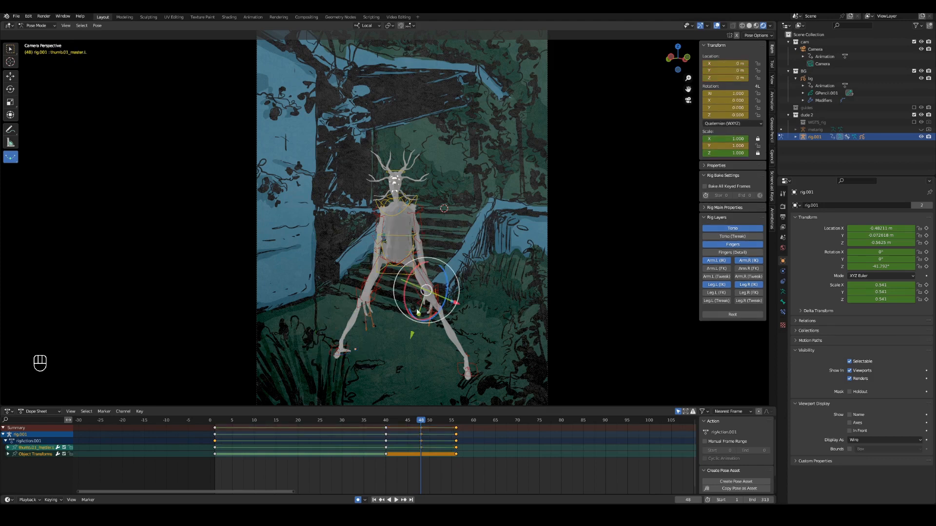
{"action": "left_click", "coordinate": [372, 307]}
{"action": "key", "text": "g"}
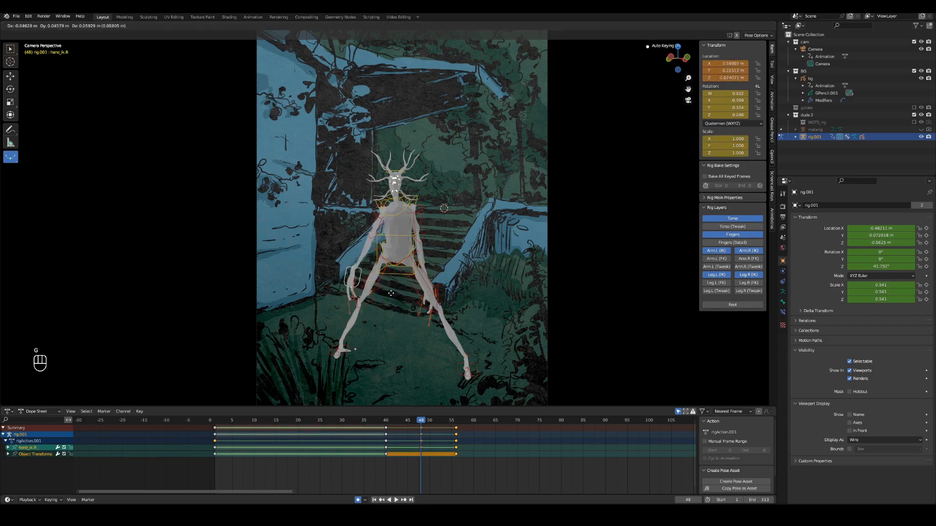
{"action": "left_click", "coordinate": [443, 296]}
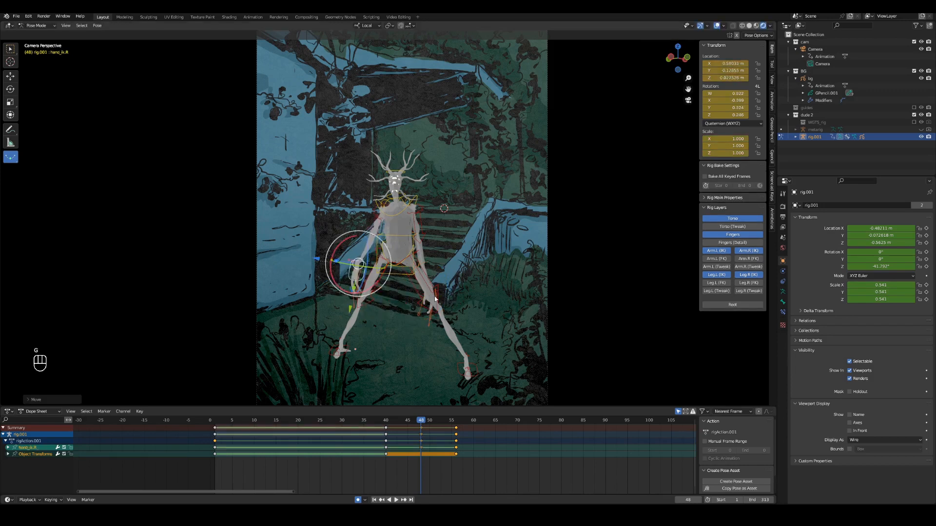
Move the character's left hand IK control outward from the thigh in several adjustments and rotate it
{"action": "left_click", "coordinate": [431, 301]}
{"action": "middle_click_drag", "start_coordinate": [429, 307], "coordinate": [489, 302]}
{"action": "left_click", "coordinate": [383, 306]}
{"action": "left_click", "coordinate": [381, 305]}
{"action": "key", "text": "g"}
{"action": "left_click", "coordinate": [400, 292]}
{"action": "key", "text": "g"}
{"action": "left_click", "coordinate": [455, 300]}
{"action": "key", "text": "r"}
{"action": "left_click", "coordinate": [289, 294]}
Rotate the right hand IK control from an orbited angle and return to the camera view
{"action": "left_click", "coordinate": [277, 286]}
{"action": "middle_click_drag", "start_coordinate": [419, 305], "coordinate": [341, 309]}
{"action": "key", "text": "r"}
{"action": "left_click", "coordinate": [373, 289]}
{"action": "left_click_drag", "start_coordinate": [343, 310], "coordinate": [341, 323]}
{"action": "key", "text": "grave"}
{"action": "left_click", "coordinate": [299, 352]}
{"action": "scroll", "coordinate": [388, 317], "scroll_direction": "up", "scroll_amount": 3}
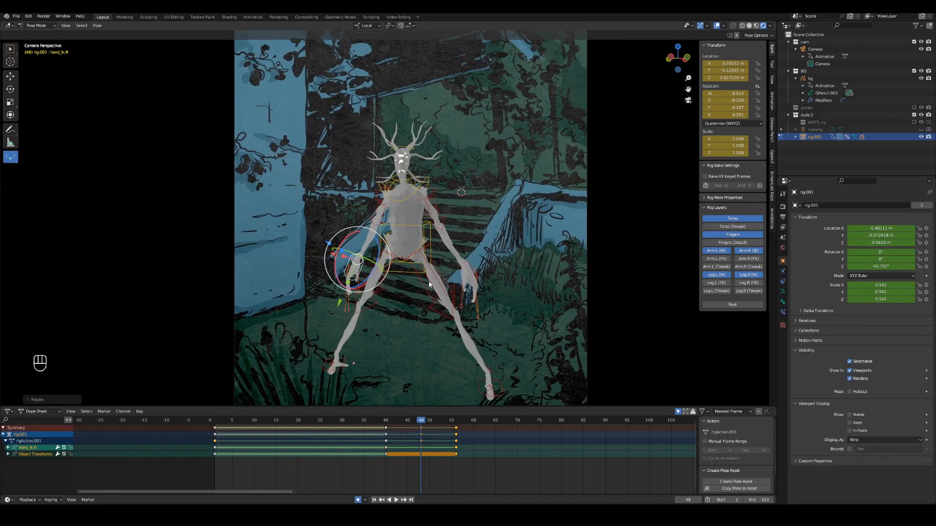
Assign both hand IK controls and the torso control to the bone group named Group in the armature properties
{"action": "left_click", "coordinate": [335, 275]}
{"action": "left_click", "coordinate": [352, 267]}
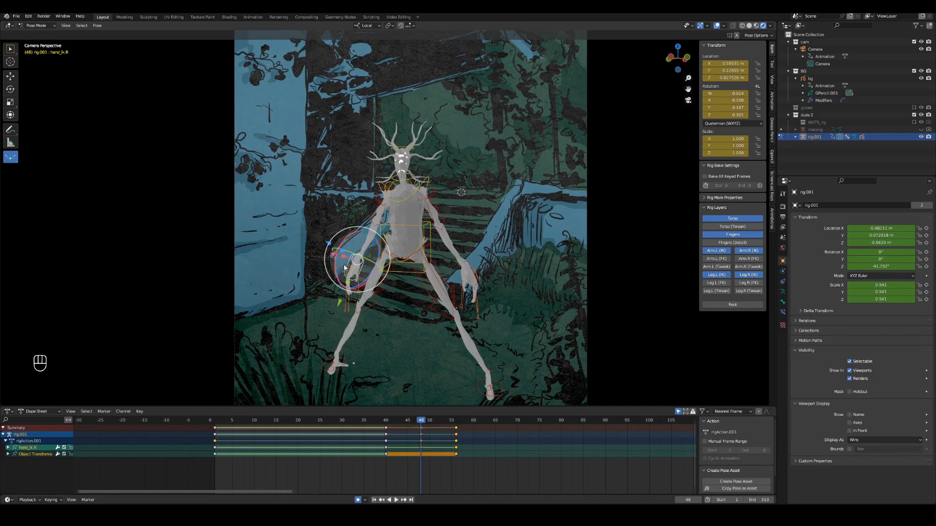
{"action": "left_click", "coordinate": [469, 270], "text": "shift"}
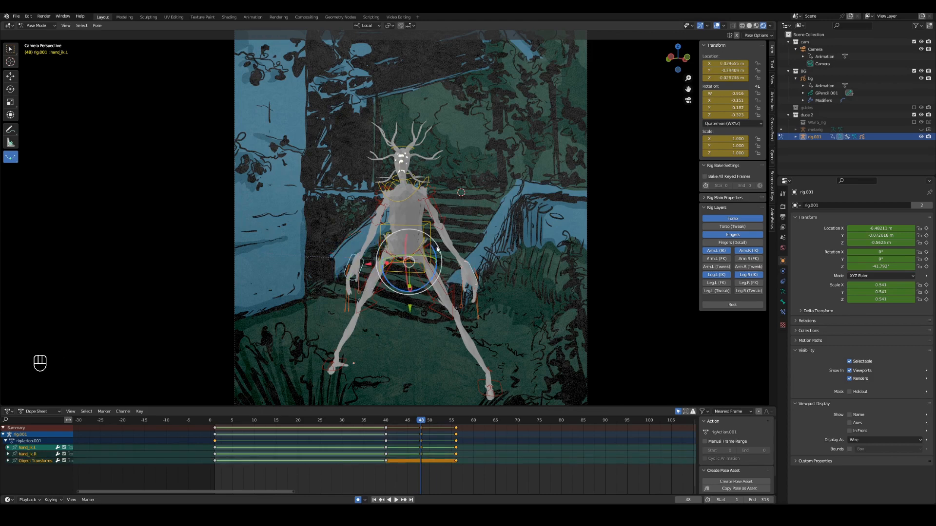
{"action": "left_click", "coordinate": [415, 232], "text": "shift"}
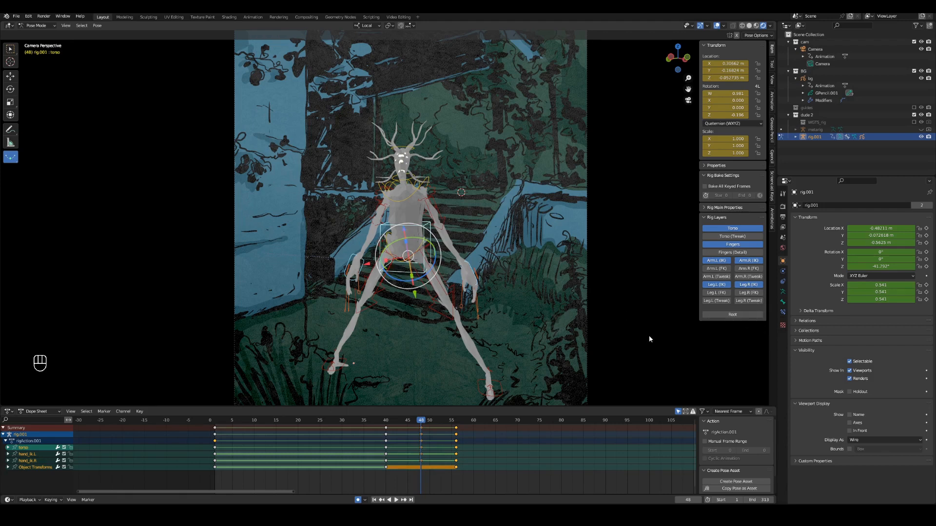
{"action": "left_click", "coordinate": [783, 291]}
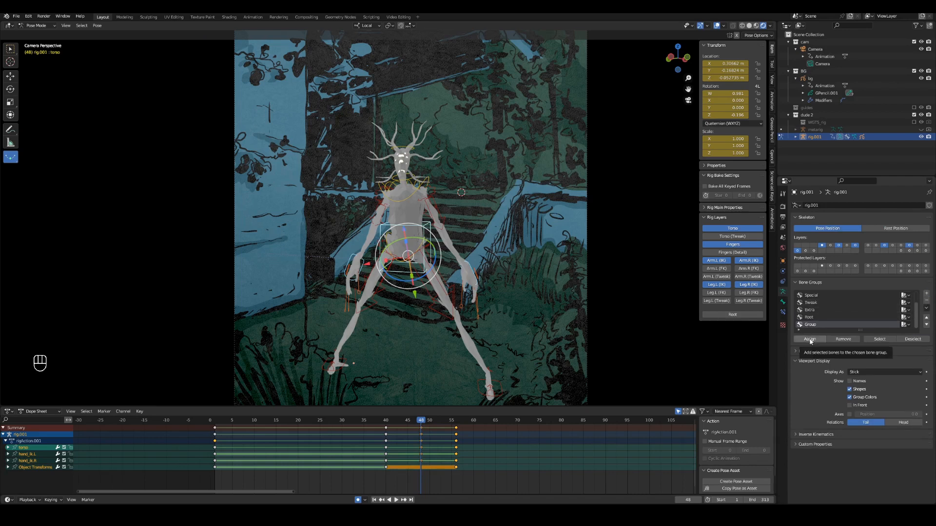
{"action": "left_click", "coordinate": [811, 340]}
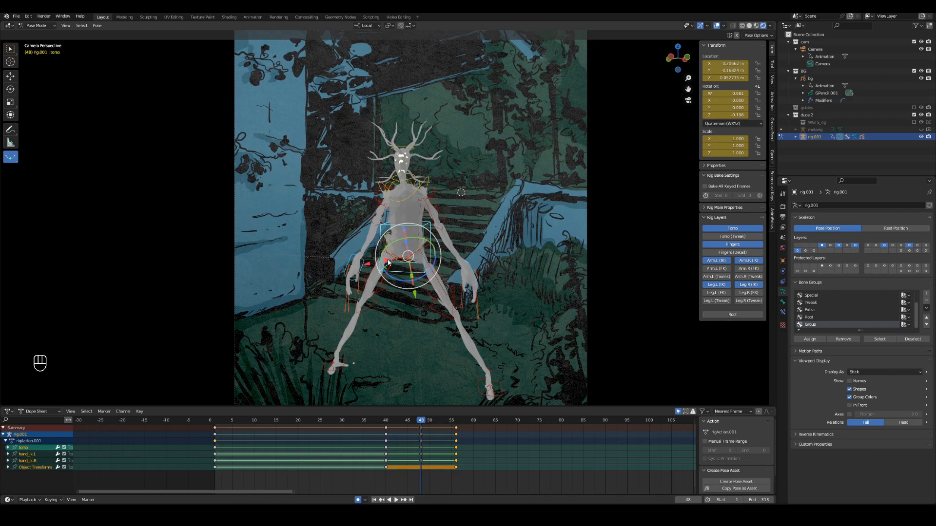
Lower the torso together with both hands and rotate them into a leaning pose
{"action": "key", "text": "g"}
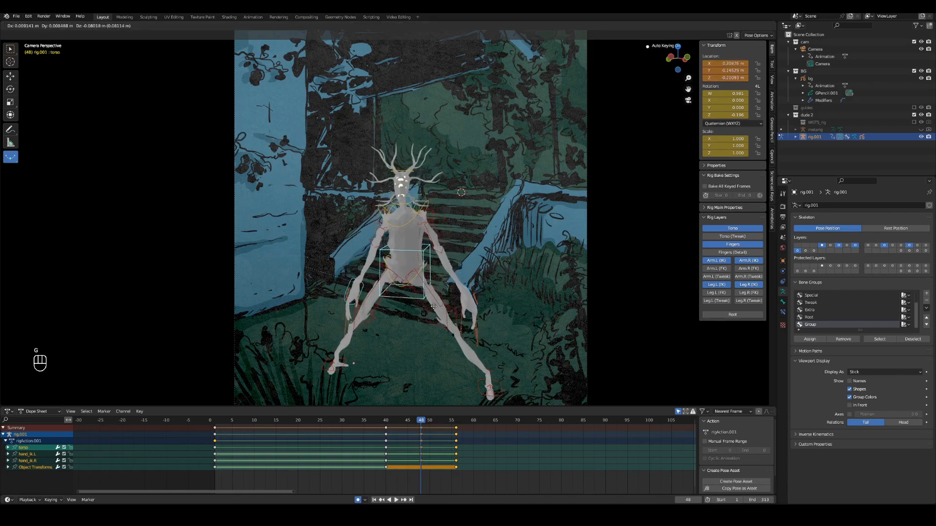
{"action": "left_click", "coordinate": [435, 299]}
{"action": "key", "text": "r"}
{"action": "left_click", "coordinate": [452, 288]}
{"action": "key", "text": "r"}
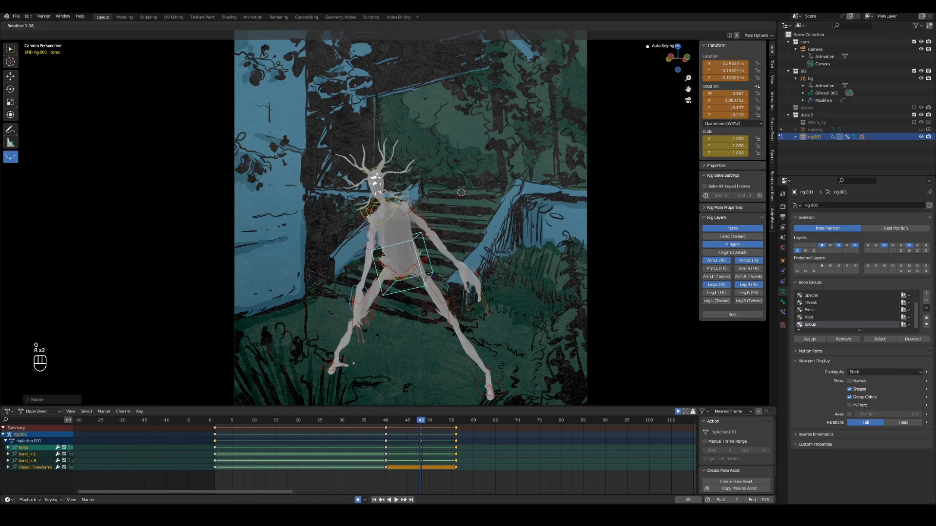
{"action": "left_click", "coordinate": [468, 296]}
{"action": "key", "text": "g"}
{"action": "left_click", "coordinate": [468, 300]}
{"action": "key", "text": "g"}
{"action": "left_click", "coordinate": [459, 295]}
Refine the position and rotation of the torso and hands from another angle, and return to the camera view
{"action": "middle_click_drag", "start_coordinate": [459, 295], "coordinate": [424, 303]}
{"action": "key", "text": "g"}
{"action": "left_click", "coordinate": [422, 303]}
{"action": "key", "text": "r"}
{"action": "left_click", "coordinate": [436, 292]}
{"action": "left_click_drag", "start_coordinate": [436, 292], "coordinate": [456, 293], "text": "alt"}
{"action": "key", "text": "grave"}
{"action": "left_click", "coordinate": [408, 329]}
{"action": "middle_click_drag", "start_coordinate": [425, 318], "coordinate": [429, 311], "text": "ctrl"}
{"action": "middle_click_drag", "start_coordinate": [429, 312], "coordinate": [431, 297], "text": "shift"}
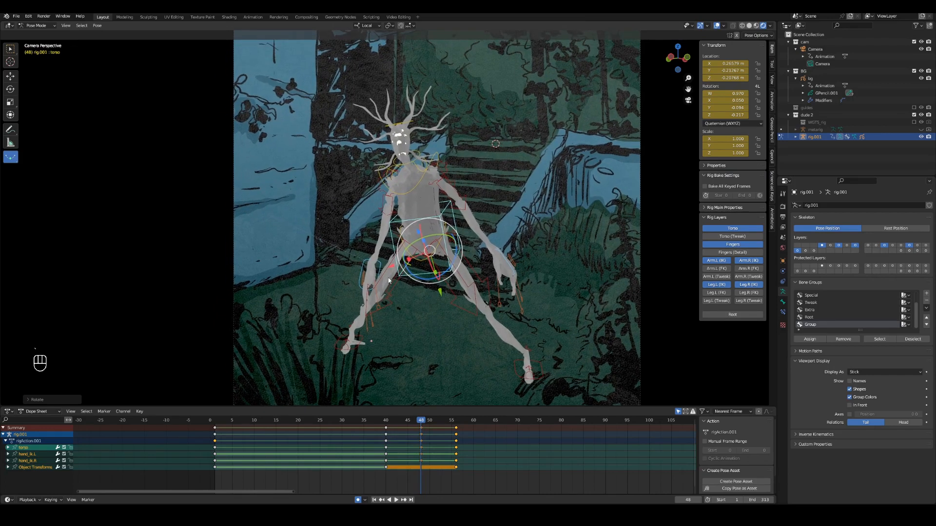
Move only the right hand IK control up and outward from the leg
{"action": "left_click", "coordinate": [383, 275]}
{"action": "key", "text": "g"}
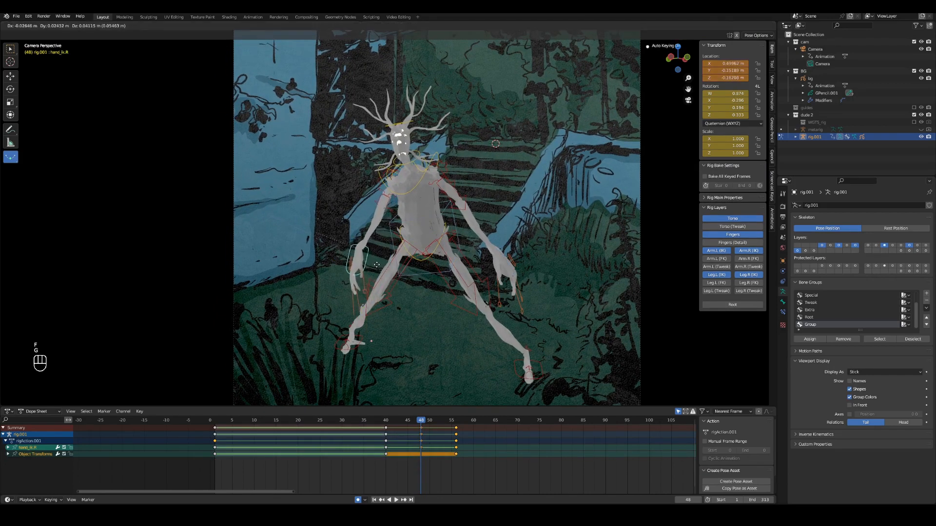
{"action": "left_click", "coordinate": [377, 265]}
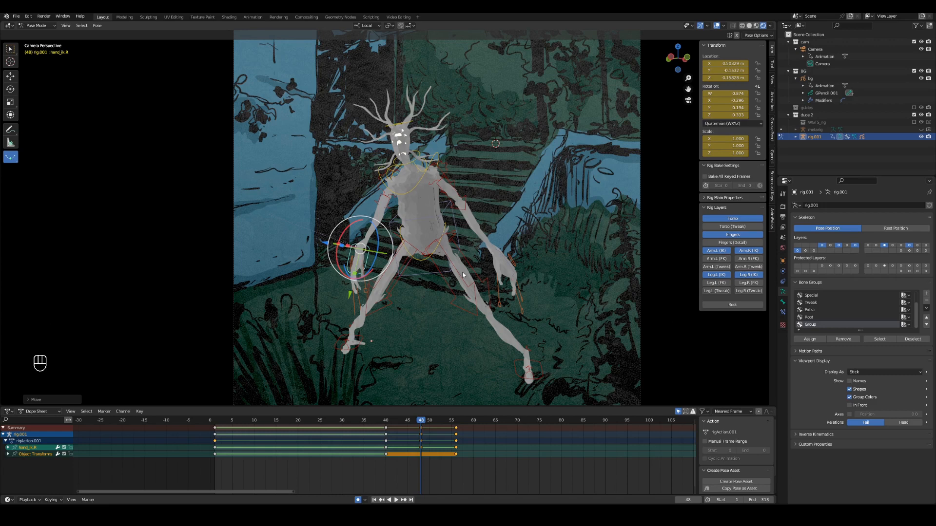
Toggle the viewport gizmos off and back on through Quick Favorites
{"action": "key", "text": "q"}
{"action": "key", "text": "q"}
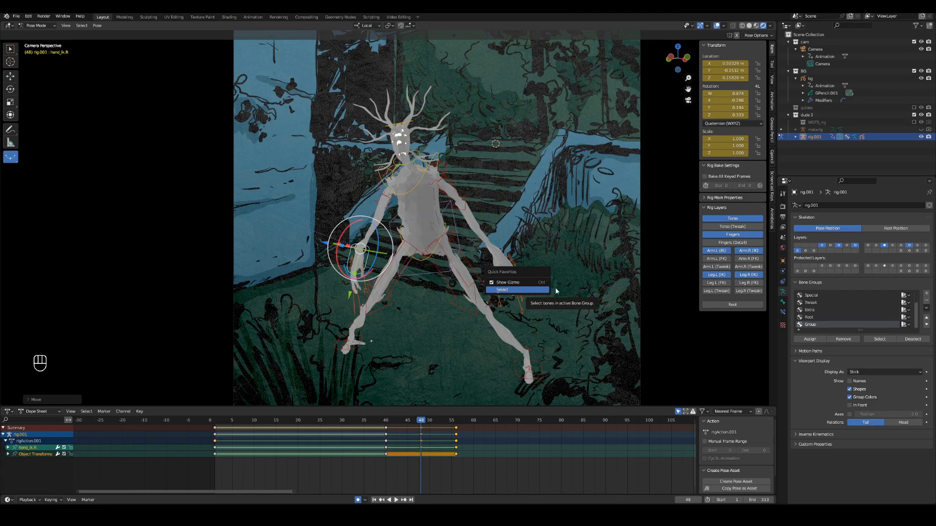
{"action": "left_click", "coordinate": [556, 291]}
{"action": "key", "text": "q"}
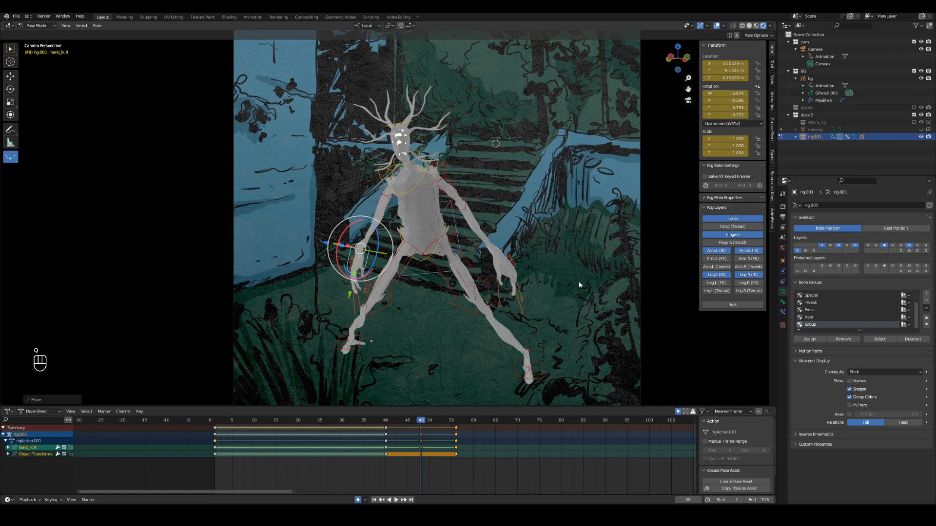
{"action": "key", "text": "q"}
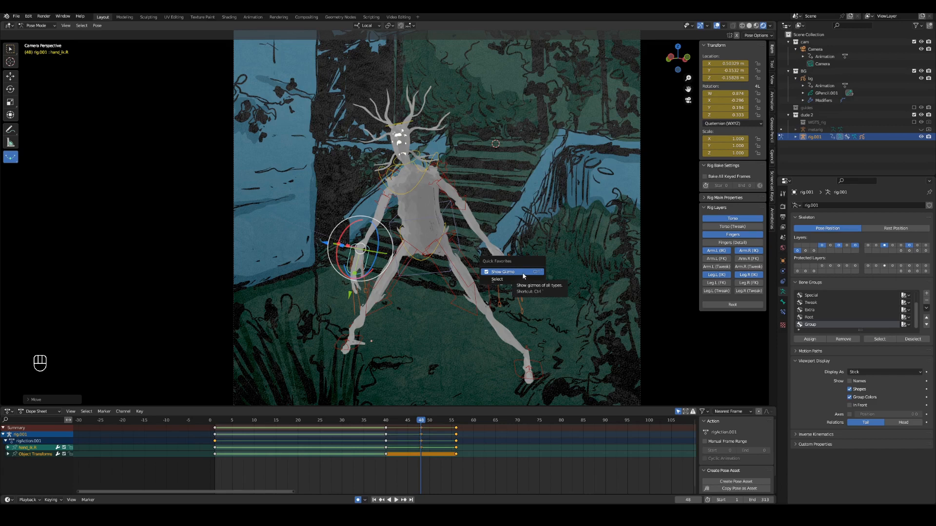
{"action": "left_click", "coordinate": [519, 273]}
{"action": "key", "text": "q"}
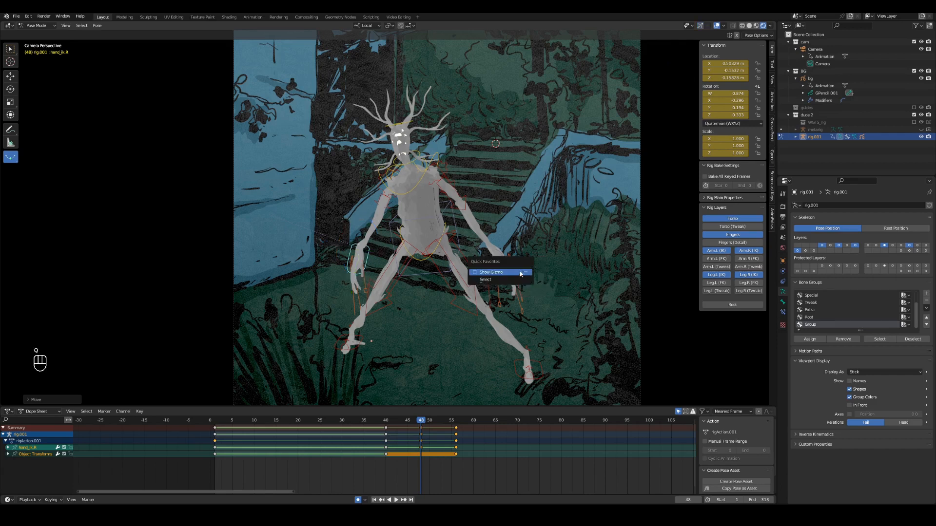
{"action": "left_click", "coordinate": [517, 274]}
Select the bones of the active bone group through Quick Favorites and bring up the options of the group's Select command
{"action": "key", "text": "q"}
{"action": "left_click", "coordinate": [490, 293]}
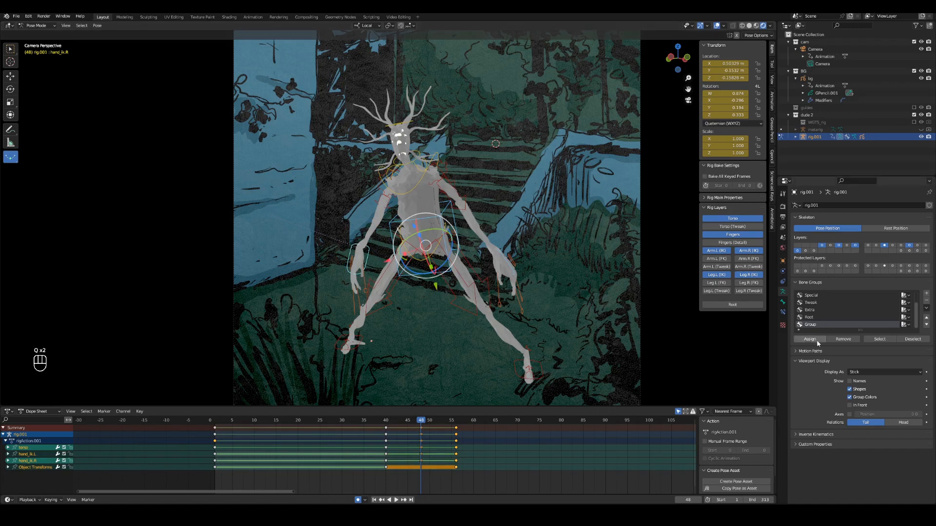
{"action": "right_click", "coordinate": [879, 339]}
Raise the left hand IK control to bend the left arm further
{"action": "left_click", "coordinate": [502, 259]}
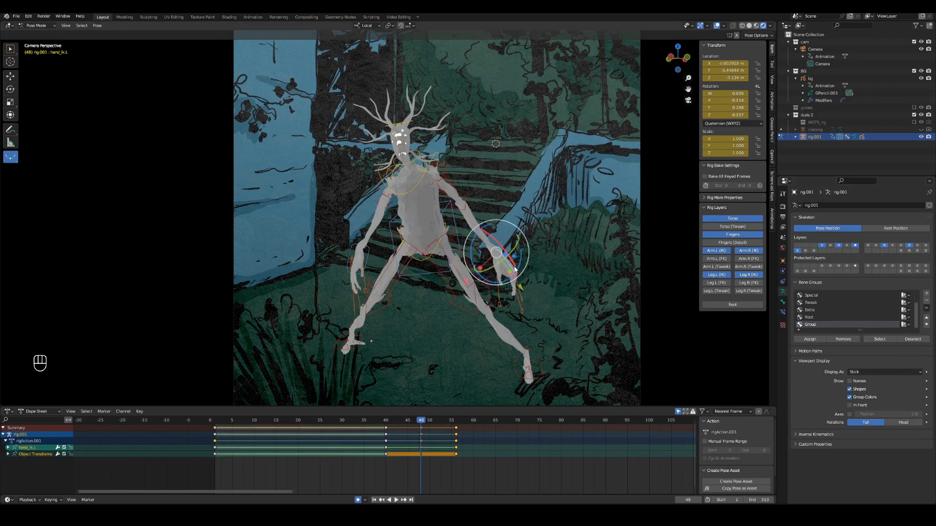
{"action": "key", "text": "g"}
{"action": "left_click", "coordinate": [508, 239]}
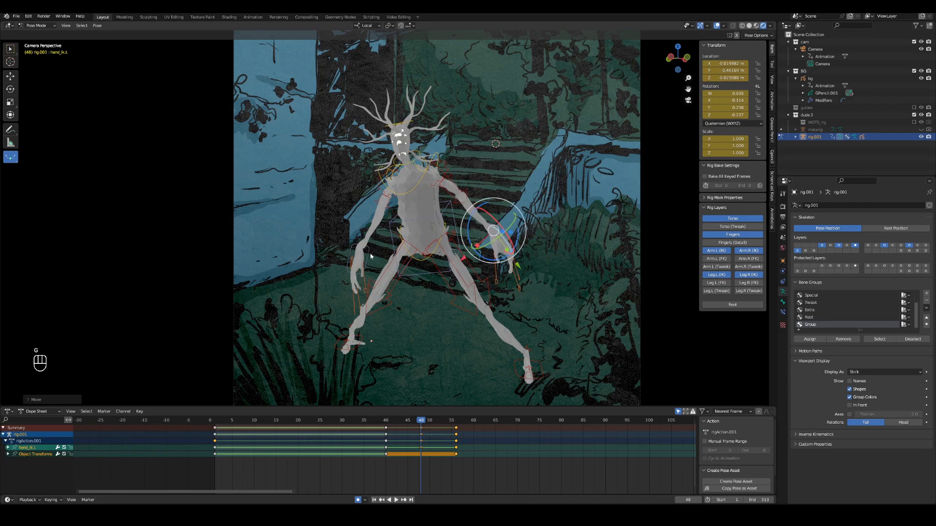
Rotate the right hand IK control so the hand points outward, and adjust its position
{"action": "left_click", "coordinate": [363, 251]}
{"action": "key", "text": "r"}
{"action": "key", "text": "z"}
{"action": "key", "text": "z"}
{"action": "left_click_drag", "start_coordinate": [376, 224], "coordinate": [382, 231]}
{"action": "key", "text": "r"}
{"action": "left_click", "coordinate": [391, 255]}
{"action": "key", "text": "g"}
{"action": "left_click", "coordinate": [383, 248]}
Rotate the control at the base of the neck and tilt the head control toward the character's right side
{"action": "left_click", "coordinate": [419, 183]}
{"action": "key", "text": "r"}
{"action": "left_click", "coordinate": [415, 170]}
{"action": "left_click", "coordinate": [405, 129]}
{"action": "key", "text": "r"}
{"action": "key", "text": "r"}
{"action": "left_click", "coordinate": [435, 277]}
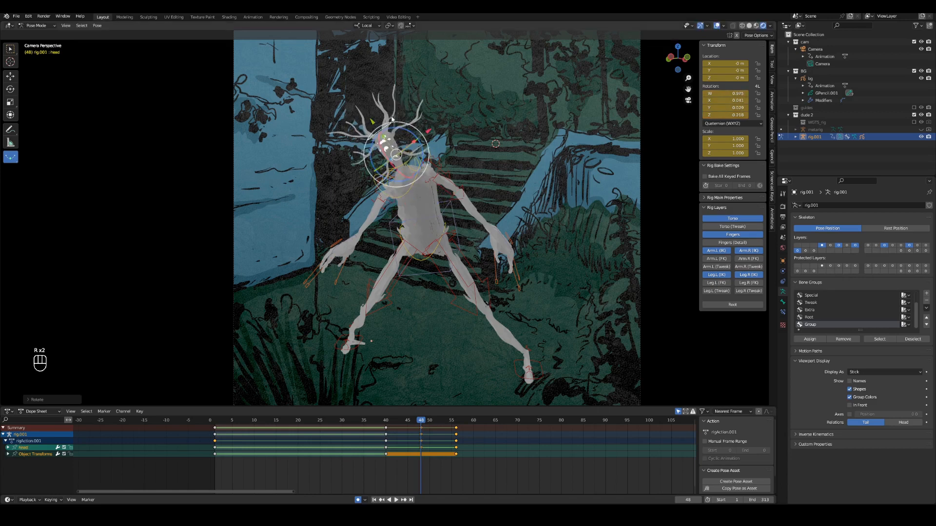
Shift the torso control slightly to rebalance the body between the spread feet
{"action": "left_click", "coordinate": [428, 276]}
{"action": "key", "text": "g"}
{"action": "left_click", "coordinate": [435, 294]}
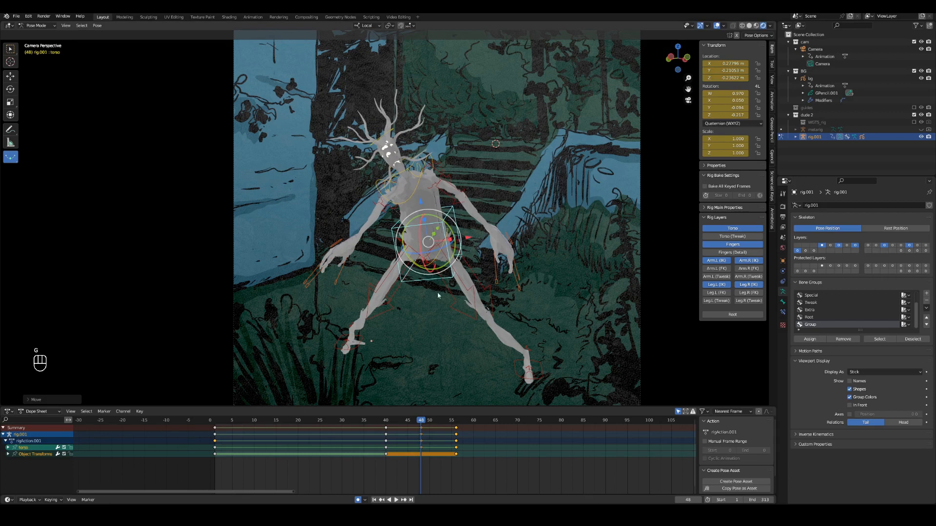
Rotate the left thigh IK control to about -45° on Y to turn the knee outward
{"action": "left_click", "coordinate": [528, 369]}
{"action": "left_click_drag", "start_coordinate": [552, 387], "coordinate": [492, 307]}
{"action": "left_click", "coordinate": [490, 305]}
{"action": "left_click", "coordinate": [486, 303]}
{"action": "left_click_drag", "start_coordinate": [727, 101], "coordinate": [701, 108]}
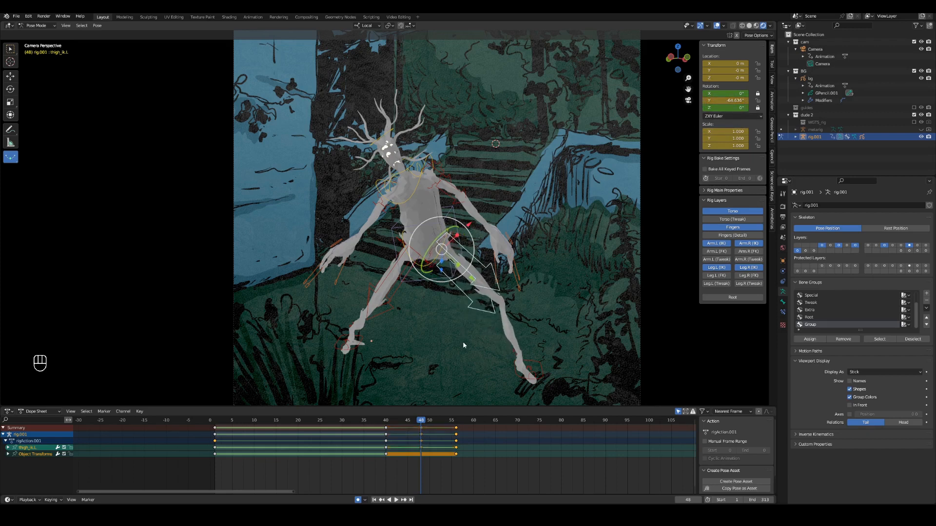
Play and scrub the step between frames 43 and 53, and examine the frame 48 pose from several angles
{"action": "key", "text": "space"}
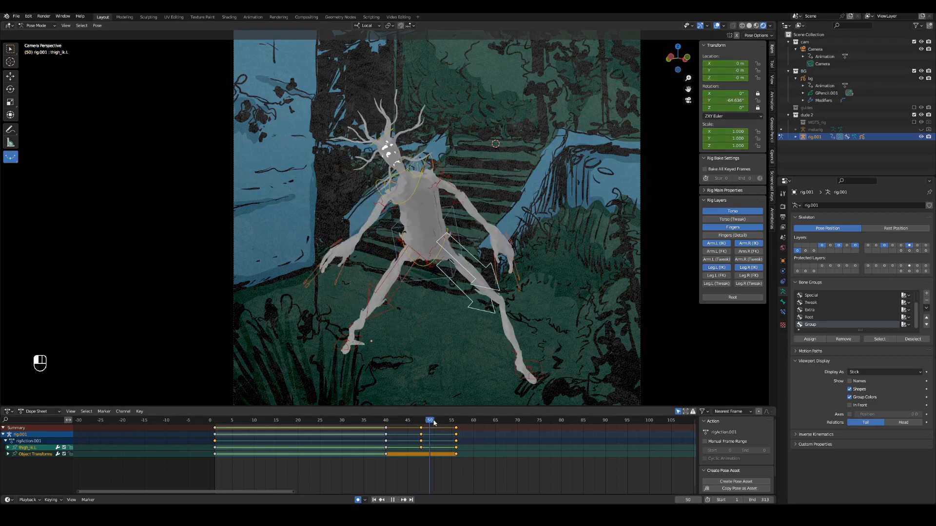
{"action": "left_click_drag", "start_coordinate": [449, 426], "coordinate": [399, 430]}
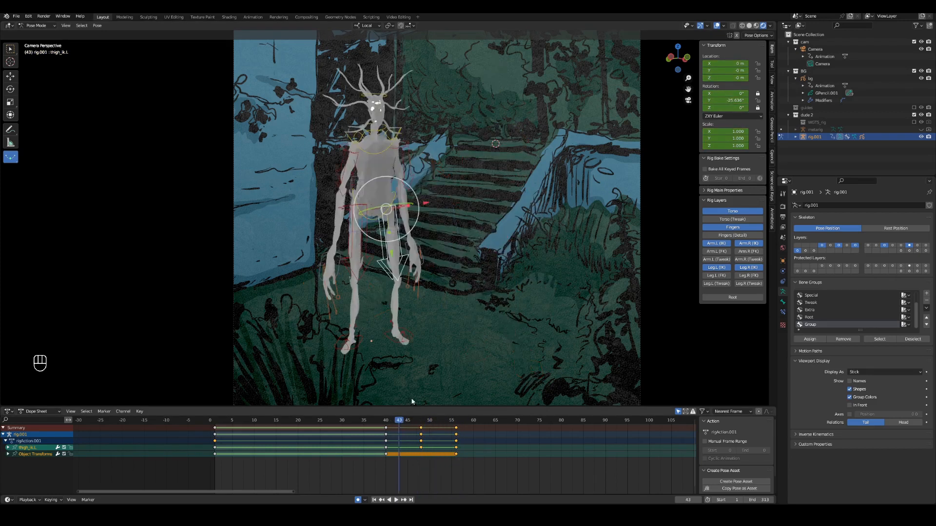
{"action": "key", "text": "space"}
{"action": "key", "text": "space"}
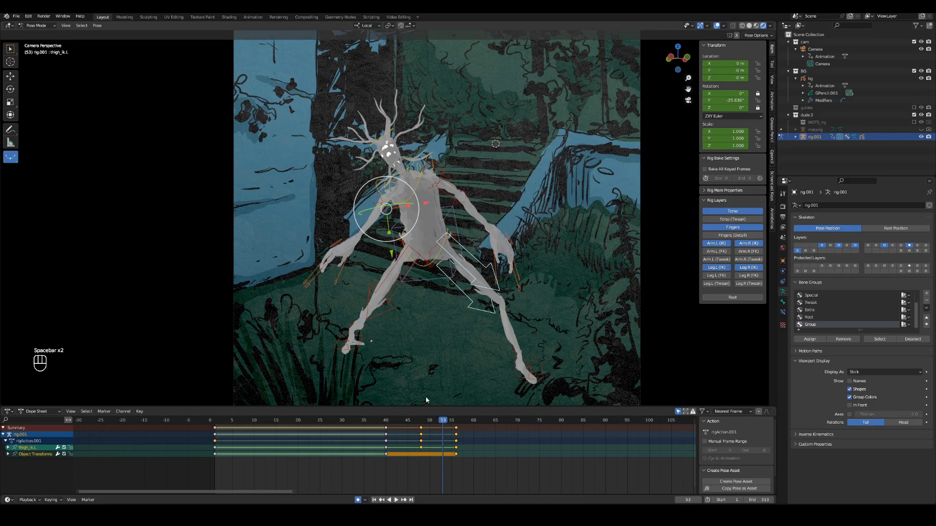
{"action": "left_click", "coordinate": [422, 422]}
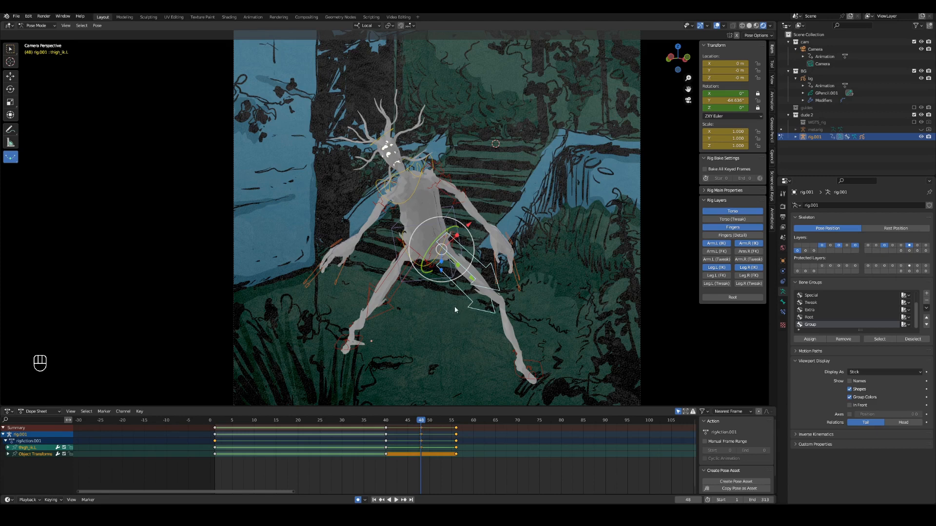
{"action": "middle_click_drag", "start_coordinate": [440, 343], "coordinate": [262, 329]}
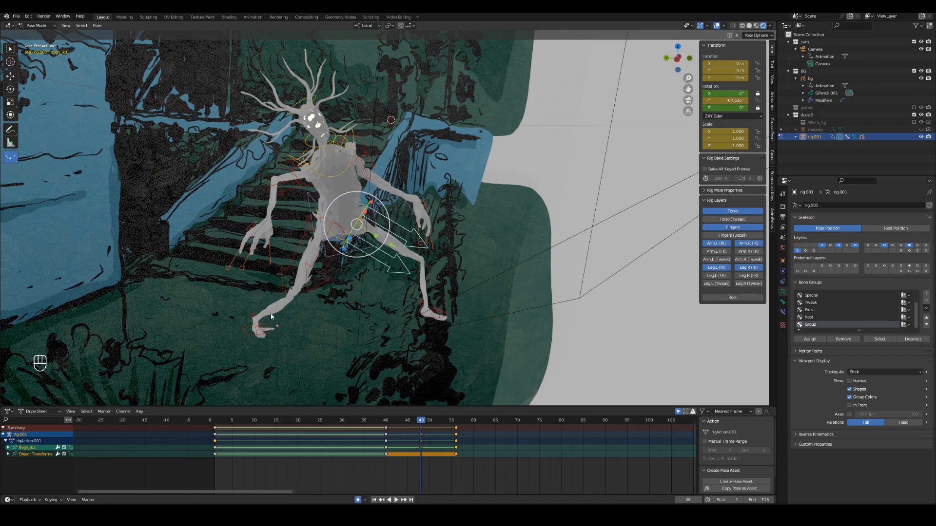
{"action": "middle_click_drag", "start_coordinate": [277, 329], "coordinate": [366, 307]}
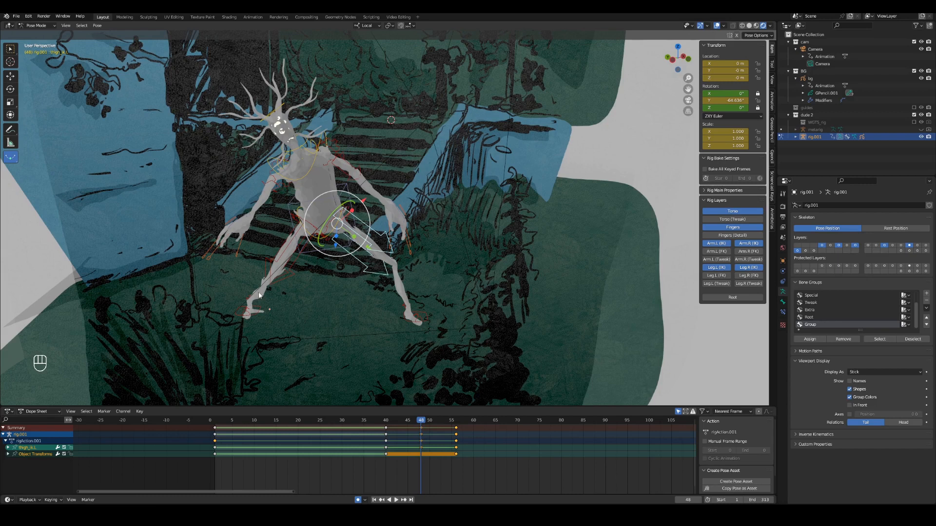
{"action": "middle_click_drag", "start_coordinate": [359, 333], "coordinate": [362, 333]}
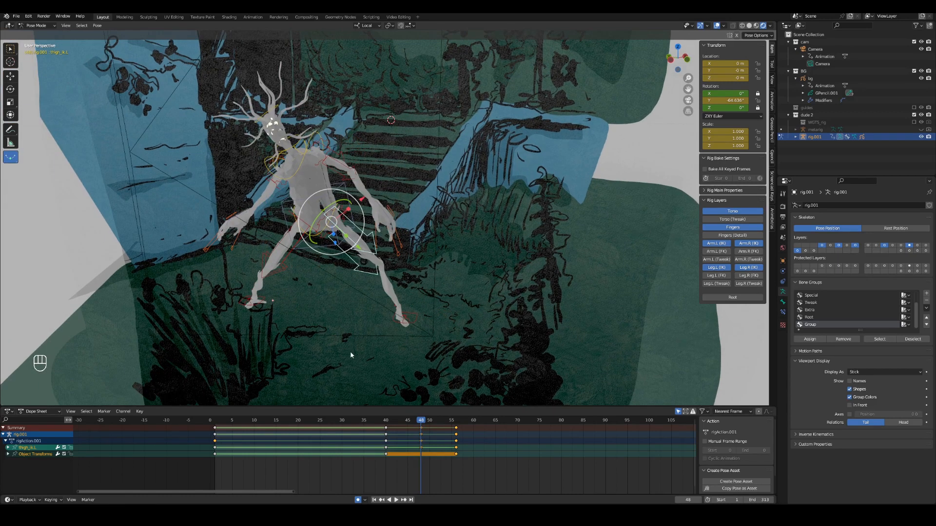
{"action": "key", "text": "grave"}
{"action": "left_click", "coordinate": [299, 370]}
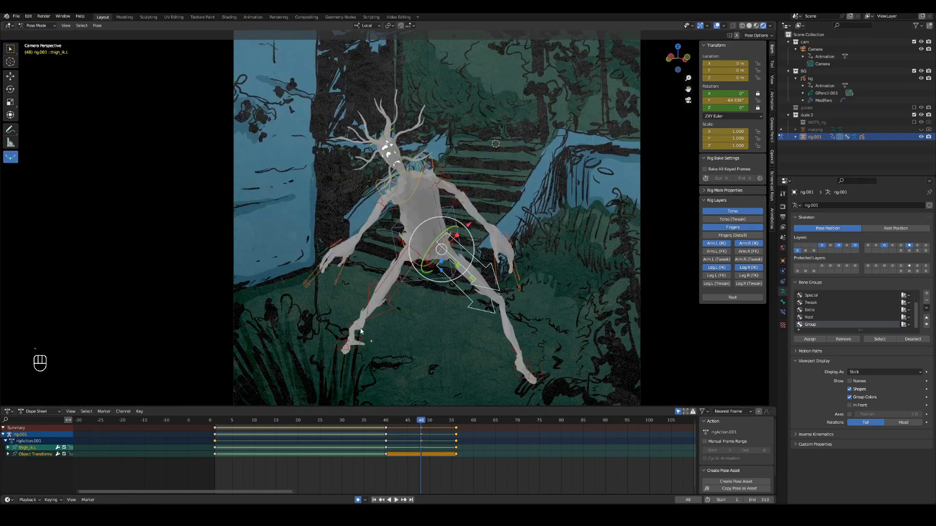
Rotate the left hand IK control about its Y axis and shift the hand slightly
{"action": "left_click", "coordinate": [517, 249]}
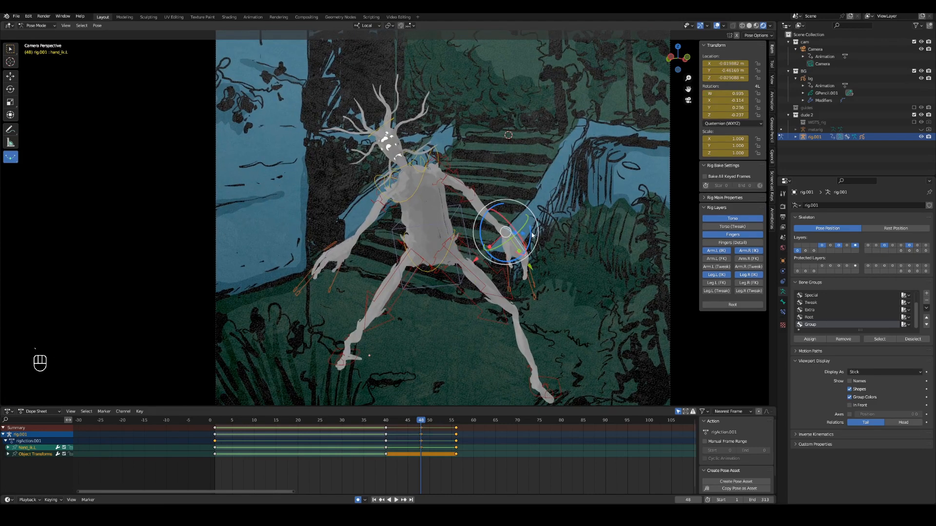
{"action": "key", "text": "r"}
{"action": "key", "text": "y"}
{"action": "key", "text": "y"}
{"action": "left_click_drag", "start_coordinate": [523, 228], "coordinate": [531, 243]}
{"action": "left_click", "coordinate": [531, 243]}
{"action": "key", "text": "g"}
{"action": "left_click", "coordinate": [473, 180]}
Rotate the left upper arm IK control to about 9.8° on Y to adjust the elbow direction
{"action": "left_click", "coordinate": [474, 182]}
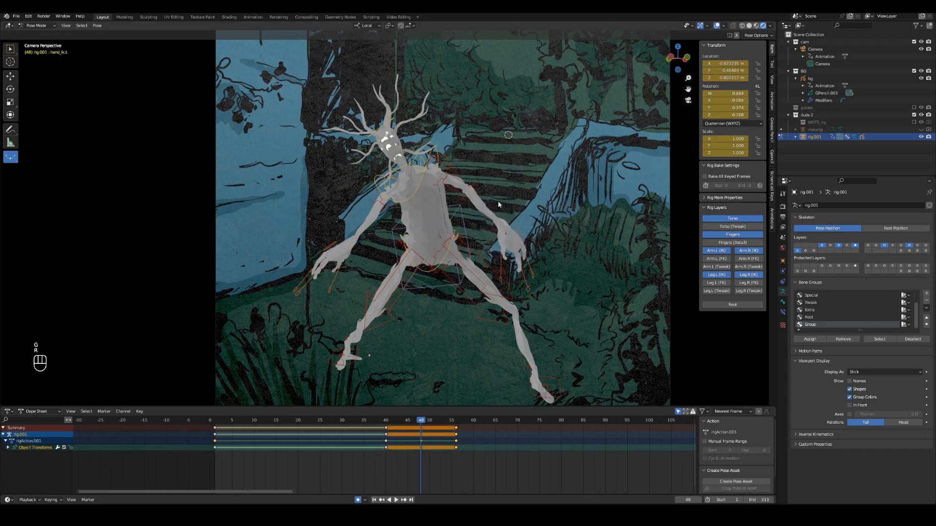
{"action": "left_click", "coordinate": [471, 188]}
{"action": "key", "text": "r"}
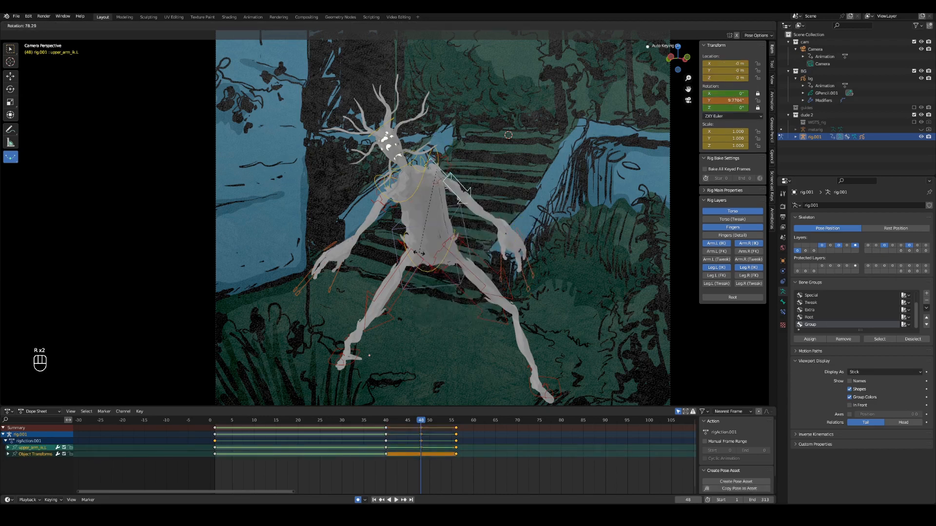
{"action": "left_click", "coordinate": [388, 380]}
Flip repeatedly between the keyed poses around frame 48 to compare the breakdown with the poses before and after it
{"action": "key", "text": "Down"}
{"action": "key", "text": "Up"}
{"action": "key", "text": "Up"}
{"action": "key", "text": "Down"}
{"action": "key", "text": "Down"}
{"action": "key", "text": "Up"}
{"action": "key", "text": "Up"}
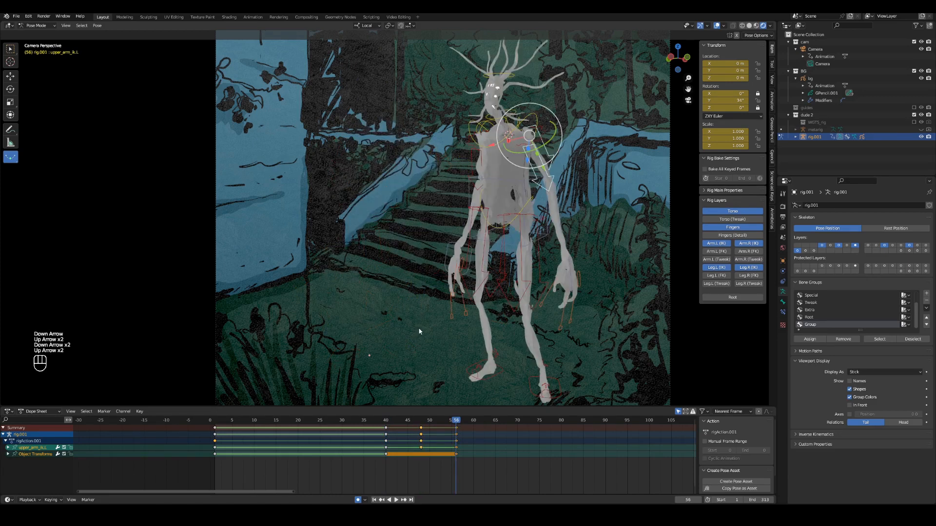
{"action": "key", "text": "Down"}
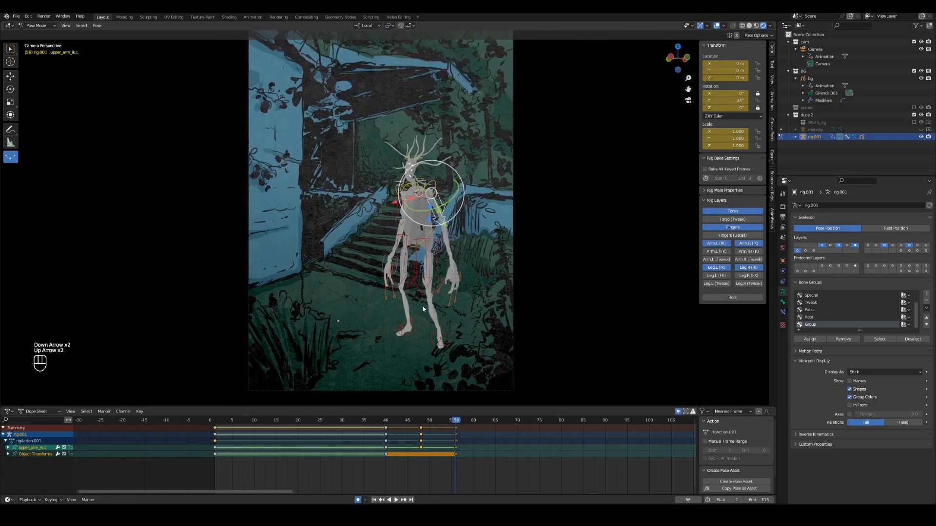
{"action": "key", "text": "Down"}
{"action": "key", "text": "Up"}
{"action": "key", "text": "Up"}
{"action": "key", "text": "Down"}
{"action": "key", "text": "Down"}
{"action": "key", "text": "Up"}
{"action": "key", "text": "Up"}
{"action": "key", "text": "Down"}
{"action": "key", "text": "Down"}
{"action": "key", "text": "Up"}
{"action": "key", "text": "Up"}
{"action": "key", "text": "Down"}
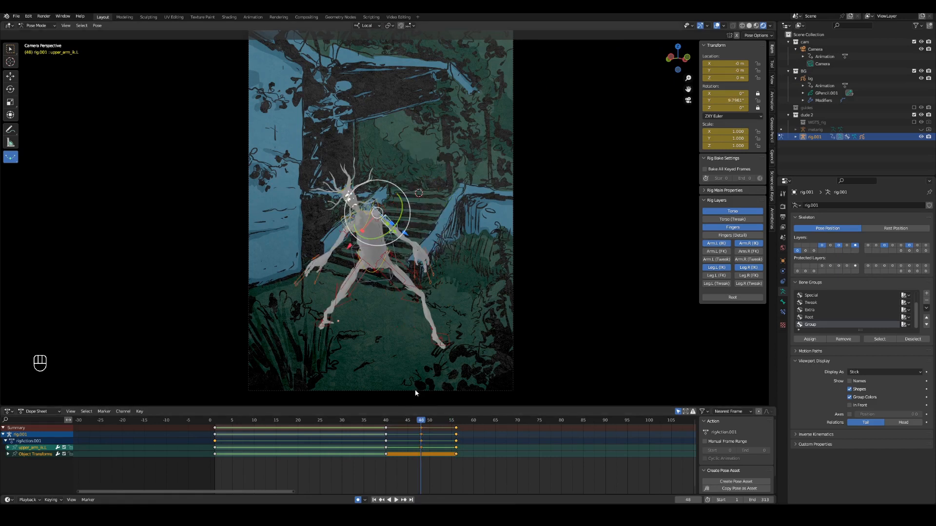
Rotate the chest control to lean the upper body and head further toward the character's right side
{"action": "left_click", "coordinate": [344, 193]}
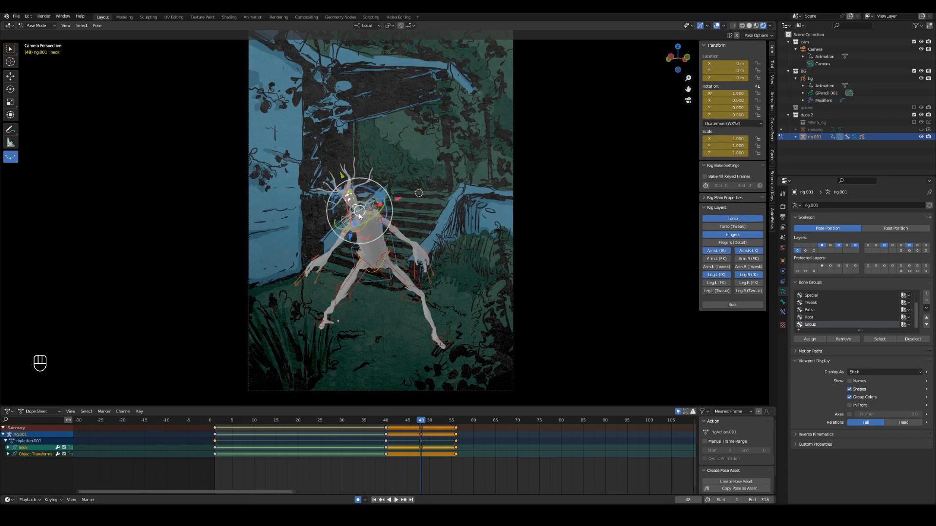
{"action": "scroll", "coordinate": [378, 224], "scroll_direction": "up", "scroll_amount": 2}
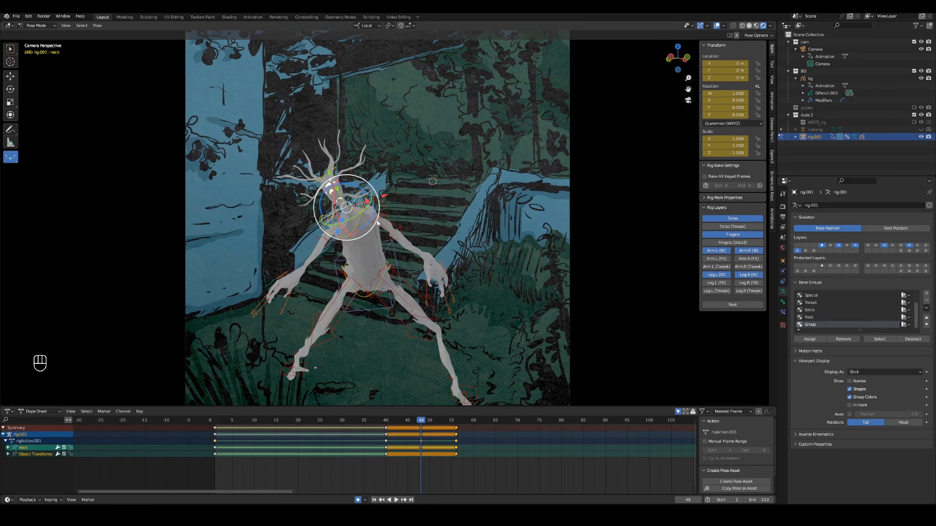
{"action": "key", "text": "r"}
{"action": "right_click", "coordinate": [378, 223]}
{"action": "left_click", "coordinate": [370, 241]}
{"action": "key", "text": "r"}
{"action": "left_click", "coordinate": [403, 208]}
Rotate the hips control to tilt the pelvis against the lean of the chest
{"action": "left_click", "coordinate": [378, 293]}
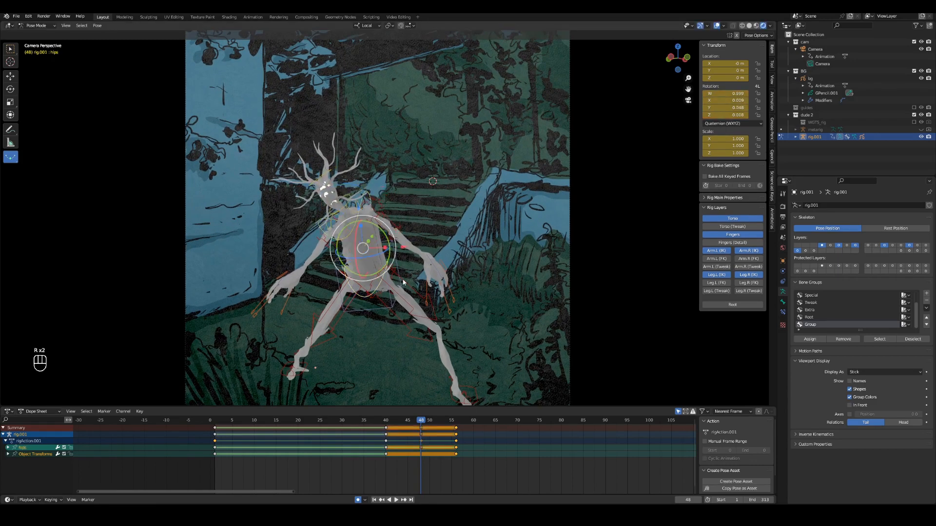
{"action": "key", "text": "r"}
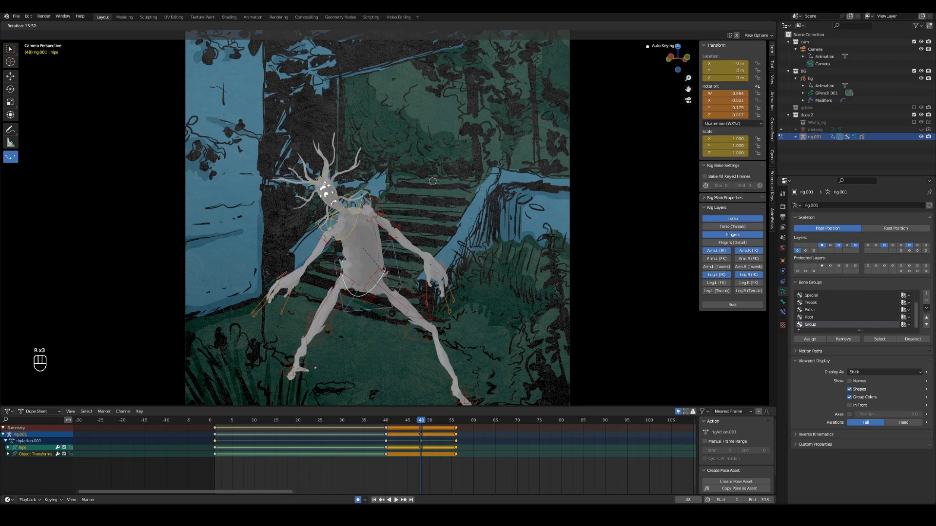
{"action": "left_click", "coordinate": [435, 278]}
Rotate the left hand IK control so the fingers point outward from the body
{"action": "left_click", "coordinate": [433, 263]}
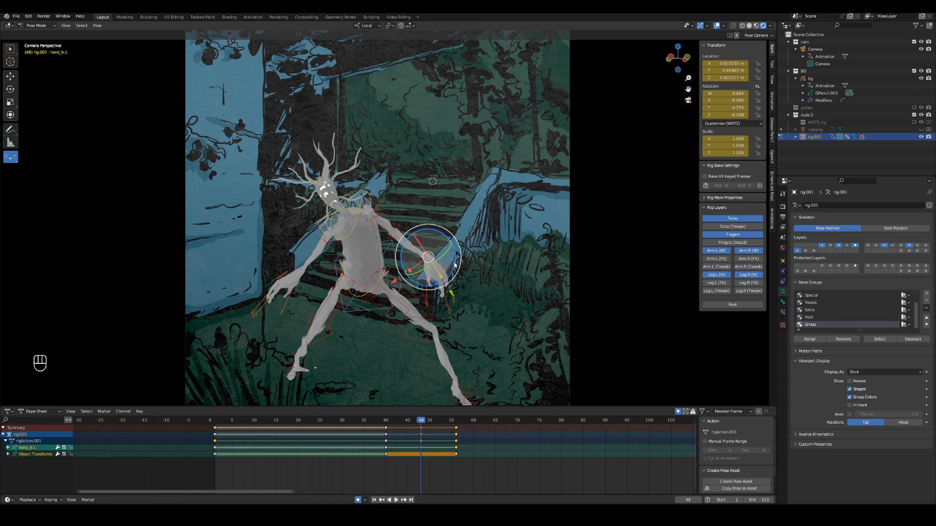
{"action": "key", "text": "r"}
{"action": "left_click_drag", "start_coordinate": [456, 250], "coordinate": [434, 251]}
{"action": "left_click", "coordinate": [462, 291]}
Scale the right index finger's master control, rotate the right middle finger's master control, and save the file
{"action": "left_click", "coordinate": [263, 308]}
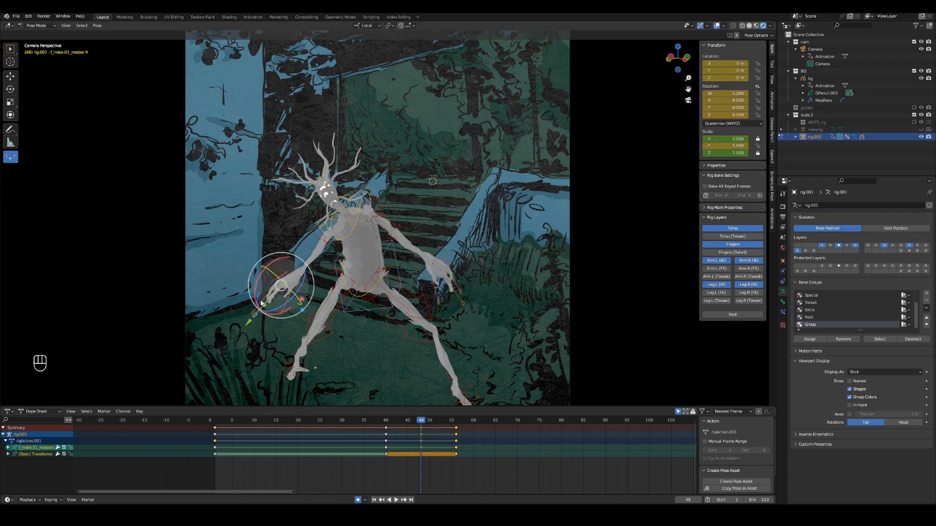
{"action": "key", "text": "s"}
{"action": "left_click", "coordinate": [296, 328]}
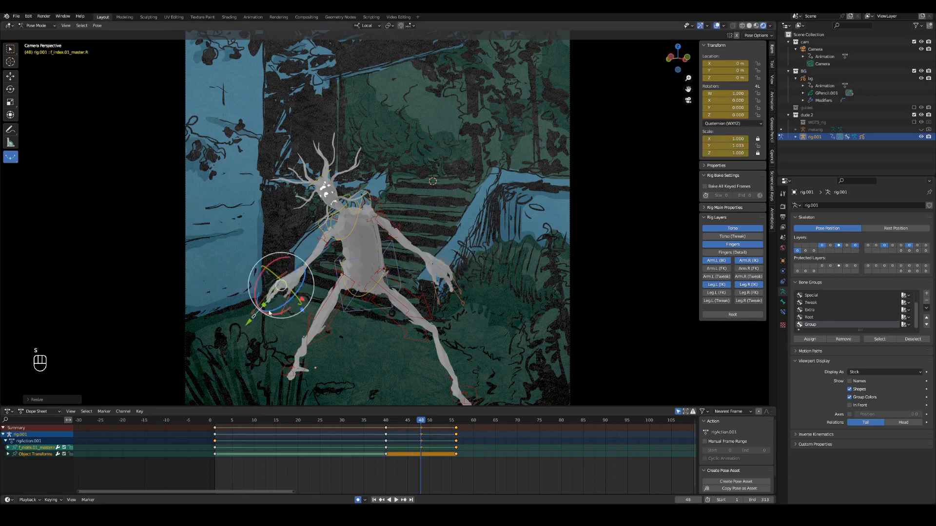
{"action": "left_click", "coordinate": [258, 308]}
{"action": "left_click_drag", "start_coordinate": [276, 258], "coordinate": [294, 291]}
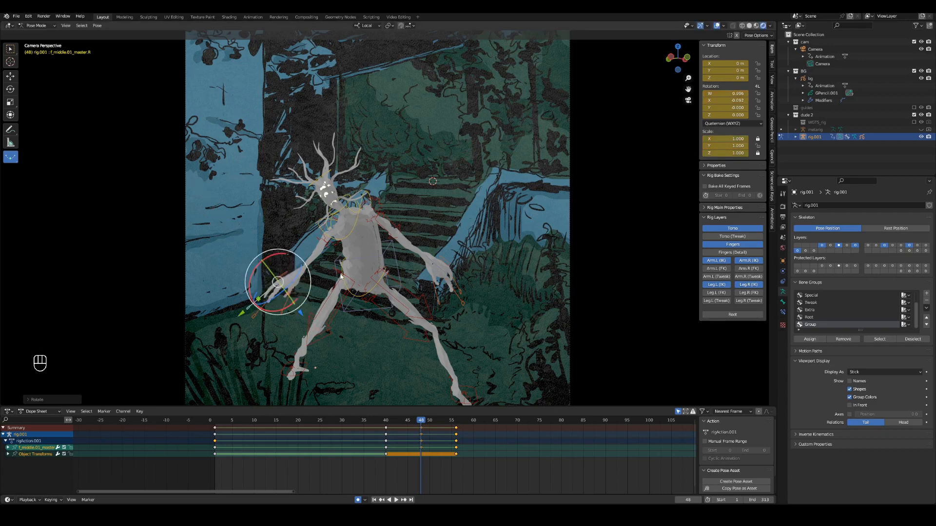
{"action": "key", "text": "ctrl+s"}
Play back and scrub the step from frame 40 to check how the frame 48 breakdown reads in motion
{"action": "middle_click_drag", "start_coordinate": [372, 305], "coordinate": [351, 325], "text": "ctrl"}
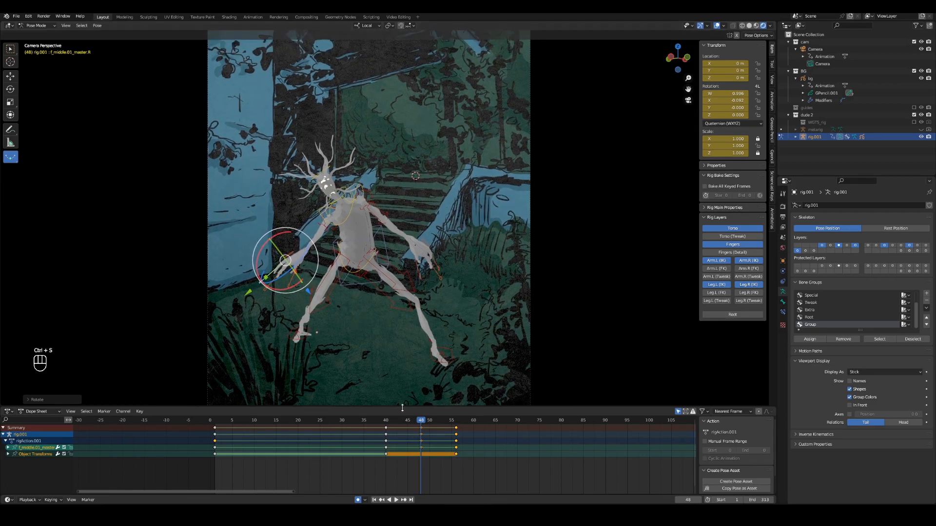
{"action": "left_click_drag", "start_coordinate": [407, 424], "coordinate": [386, 437]}
{"action": "key", "text": "space"}
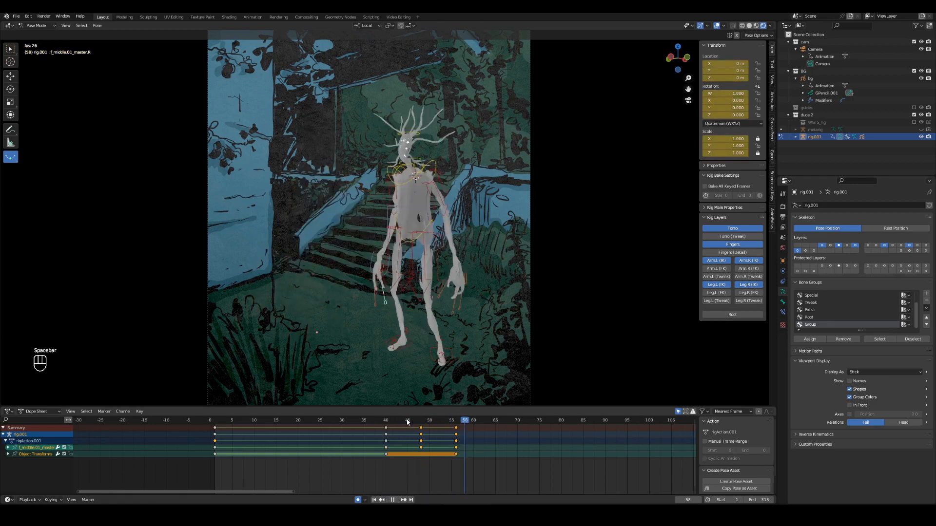
{"action": "key", "text": "space"}
{"action": "mouse_move", "coordinate": [418, 425]}
{"action": "left_mouse_down"}
{"action": "mouse_move", "coordinate": [401, 427]}
{"action": "mouse_move", "coordinate": [447, 428]}
{"action": "mouse_move", "coordinate": [383, 431]}
{"action": "mouse_move", "coordinate": [404, 433]}
{"action": "left_mouse_up"}
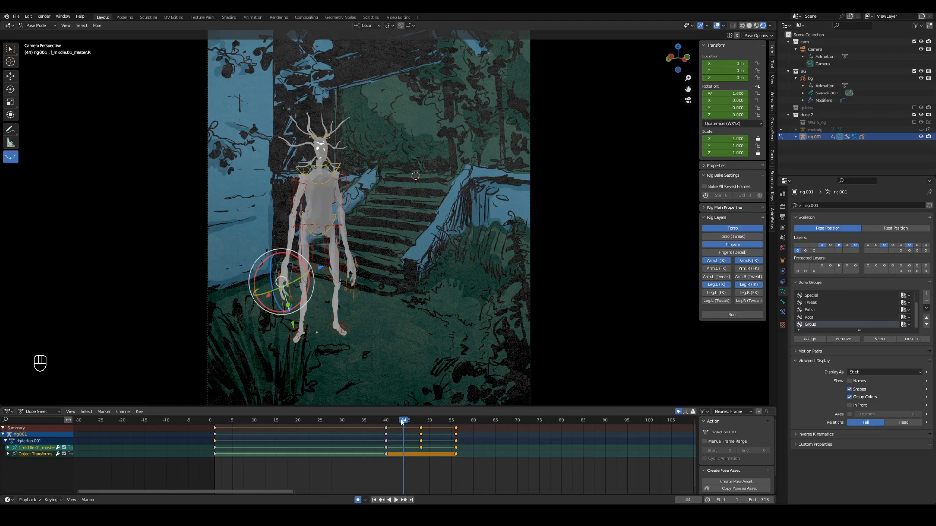
Select all rig controls at frame 44 and create a breakdown pose at about 21% with Pose Breakdowner
{"action": "mouse_move", "coordinate": [385, 427]}
{"action": "left_mouse_down"}
{"action": "mouse_move", "coordinate": [458, 425]}
{"action": "mouse_move", "coordinate": [403, 427]}
{"action": "left_mouse_up"}
{"action": "key", "text": "a"}
{"action": "key", "text": "ctrl+s"}
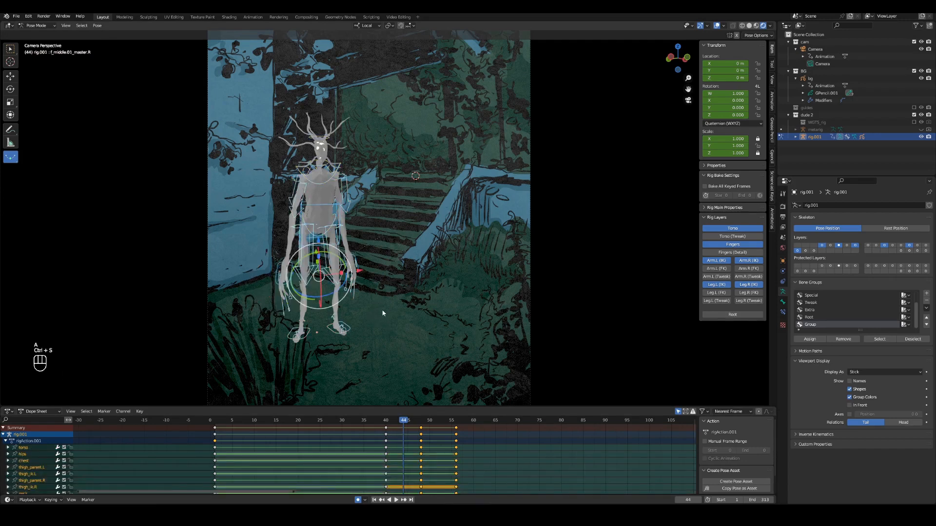
{"action": "left_click_drag", "start_coordinate": [395, 313], "coordinate": [359, 335]}
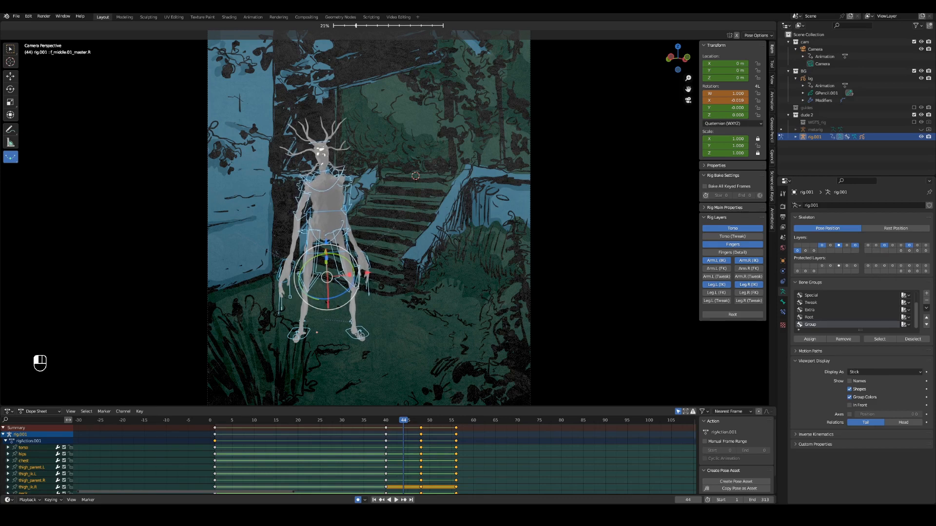
{"action": "left_click", "coordinate": [358, 336]}
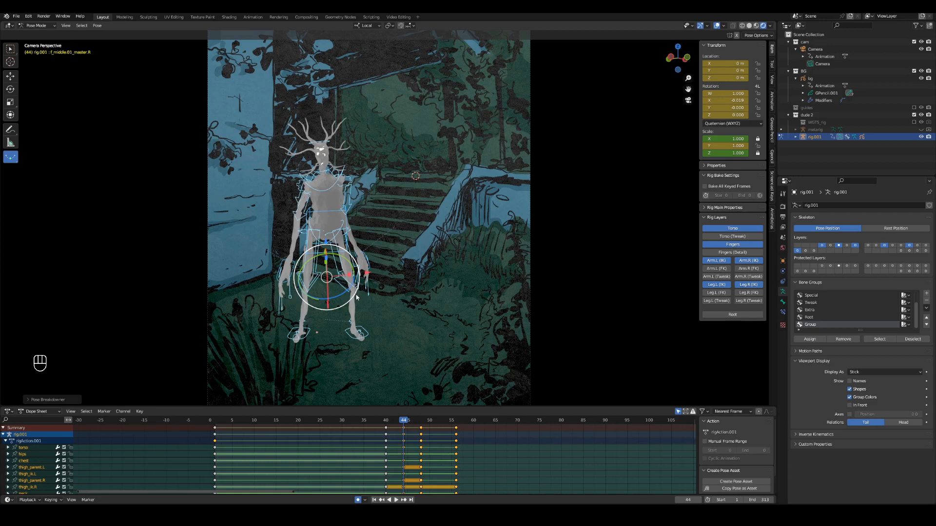
Rotate the torso control at frame 44 and move it toward the character's right side to shift the weight
{"action": "left_click", "coordinate": [327, 214]}
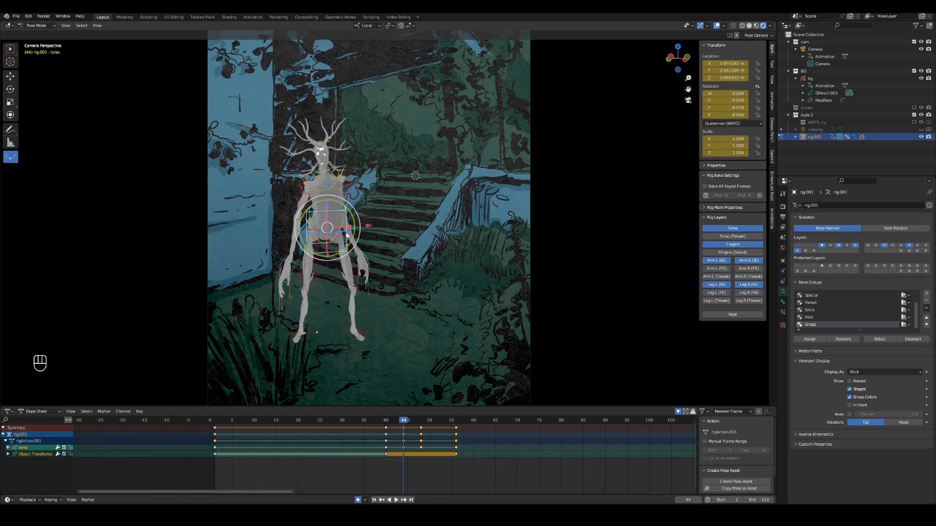
{"action": "key", "text": "r"}
{"action": "left_click", "coordinate": [378, 237]}
{"action": "key", "text": "q"}
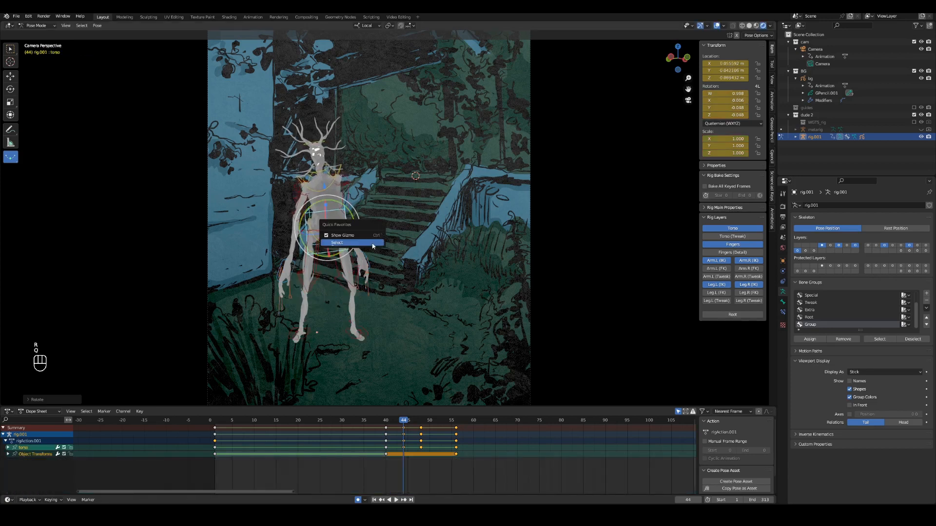
{"action": "left_click", "coordinate": [371, 246]}
{"action": "key", "text": "r"}
{"action": "left_click", "coordinate": [391, 256]}
{"action": "key", "text": "g"}
{"action": "left_click", "coordinate": [384, 261]}
Rotate the right thigh IK control to about 27° on Y at frame 44, and save the file
{"action": "left_click", "coordinate": [303, 281]}
{"action": "key", "text": "r"}
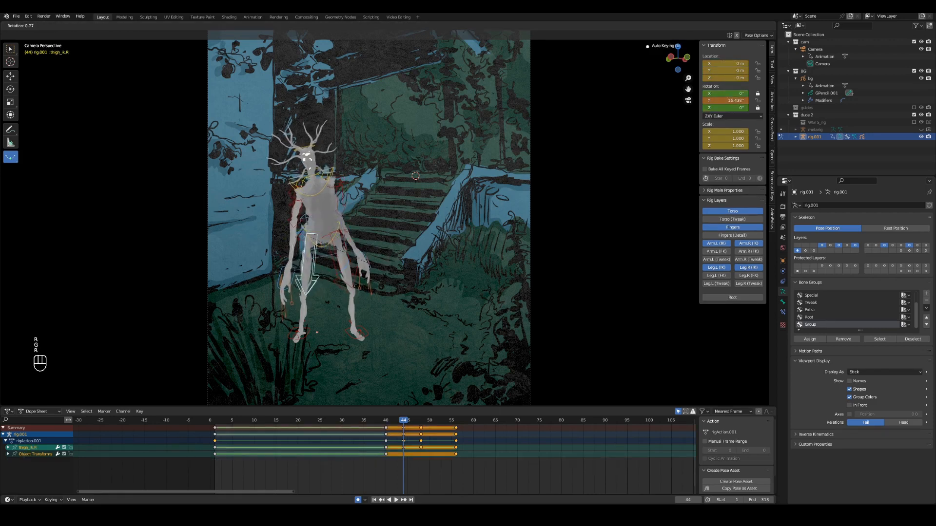
{"action": "left_click", "coordinate": [376, 237]}
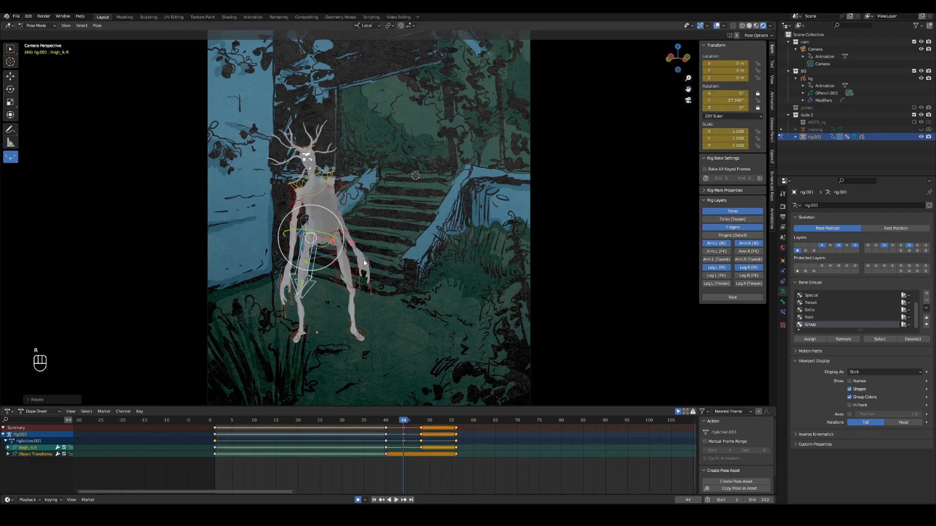
{"action": "key", "text": "ctrl+s"}
Raise the left foot IK control and tilt it at frame 44 so the foot lifts off the ground
{"action": "left_click_drag", "start_coordinate": [395, 420], "coordinate": [400, 423]}
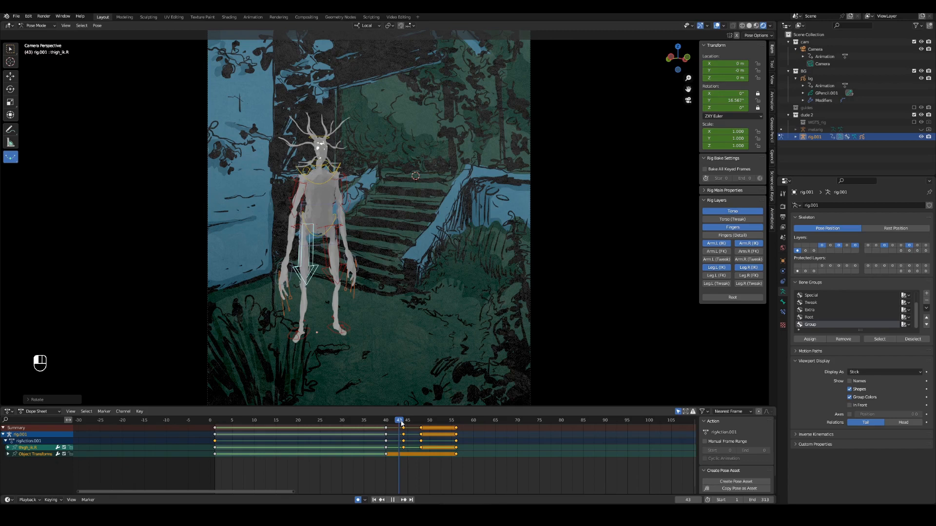
{"action": "left_click_drag", "start_coordinate": [401, 424], "coordinate": [403, 424]}
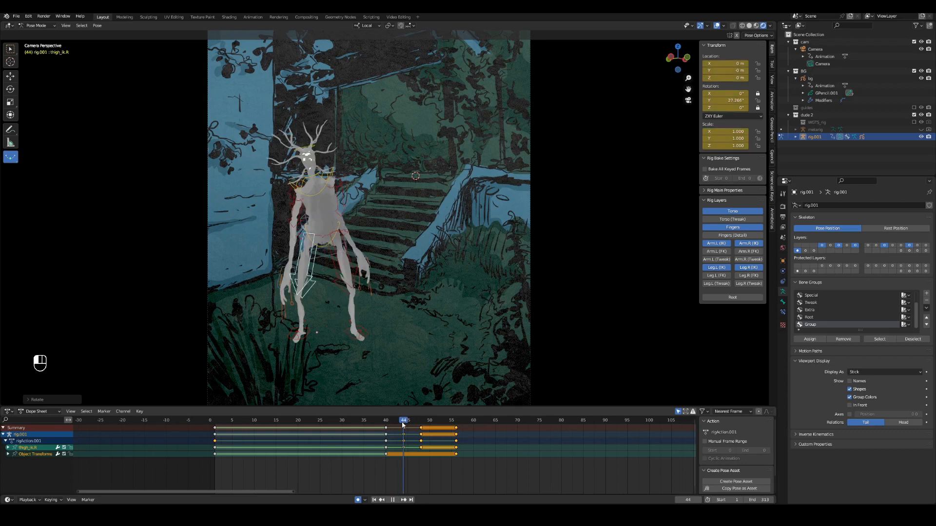
{"action": "left_click", "coordinate": [349, 335]}
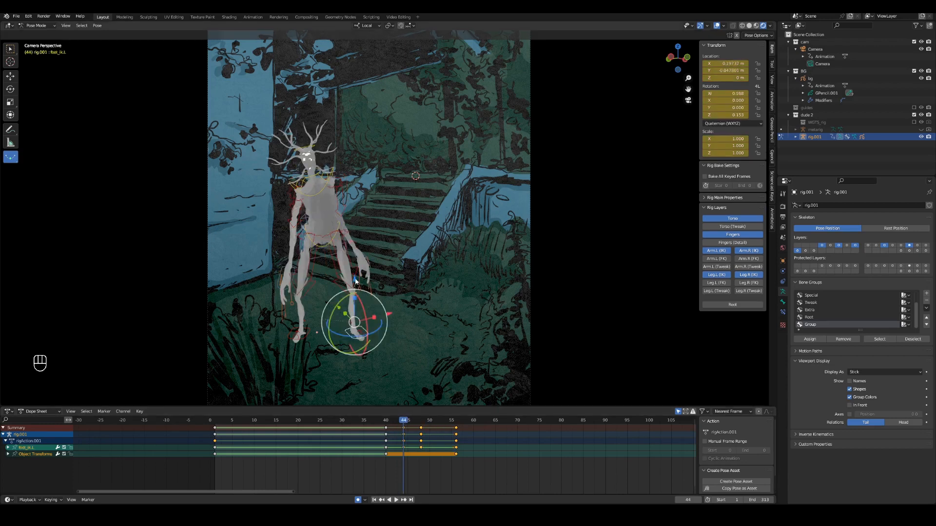
{"action": "key", "text": "g"}
{"action": "key", "text": "z"}
{"action": "left_click_drag", "start_coordinate": [358, 268], "coordinate": [357, 264]}
{"action": "left_click_drag", "start_coordinate": [364, 299], "coordinate": [362, 308]}
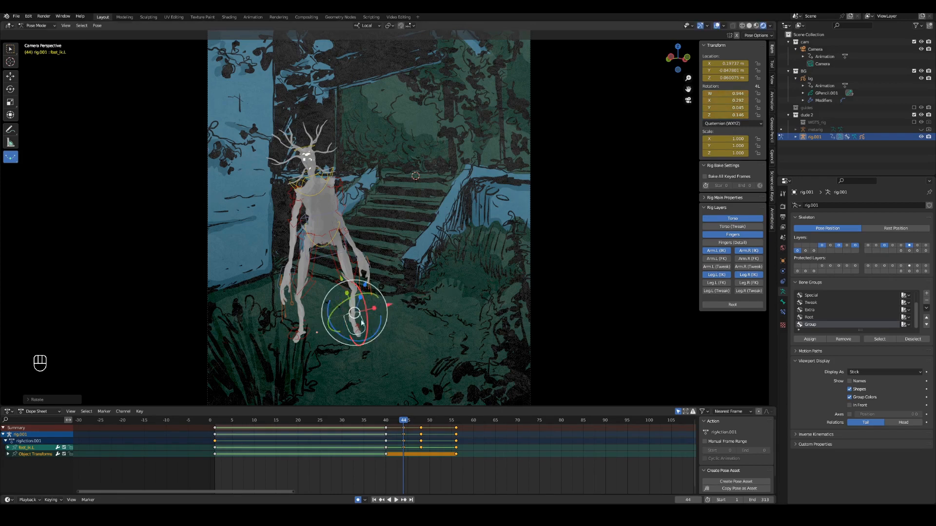
Play back and scrub between frames 40 and 48 to check how the left foot lifts into the step
{"action": "key", "text": "space"}
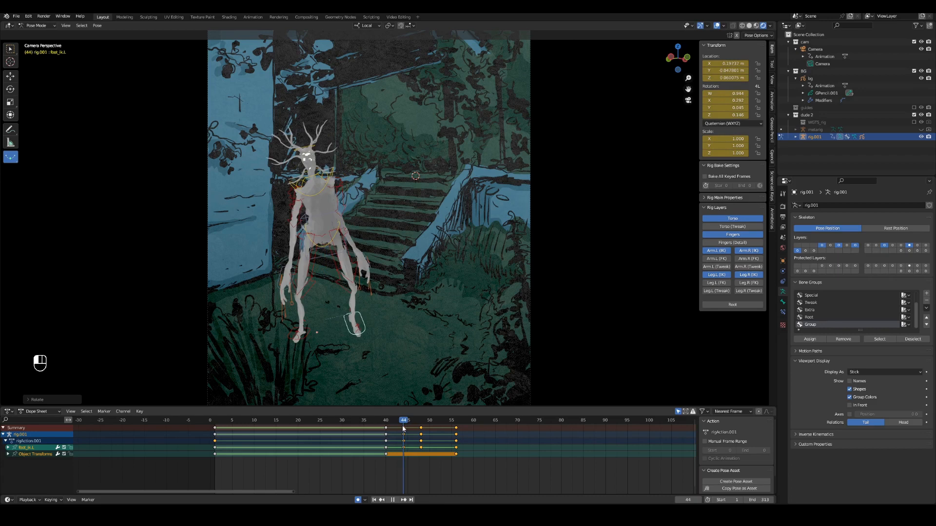
{"action": "key", "text": "Escape"}
{"action": "left_click_drag", "start_coordinate": [393, 420], "coordinate": [385, 420]}
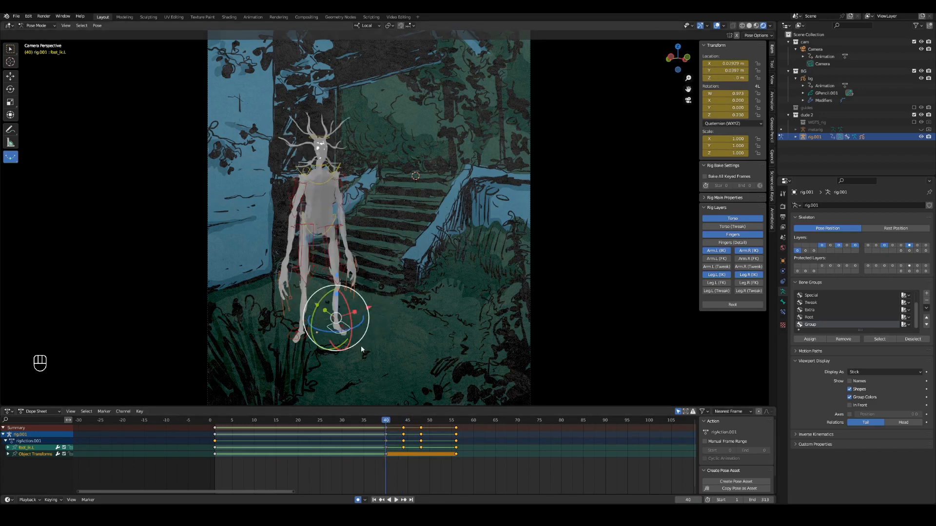
{"action": "key", "text": "space"}
{"action": "key", "text": "space"}
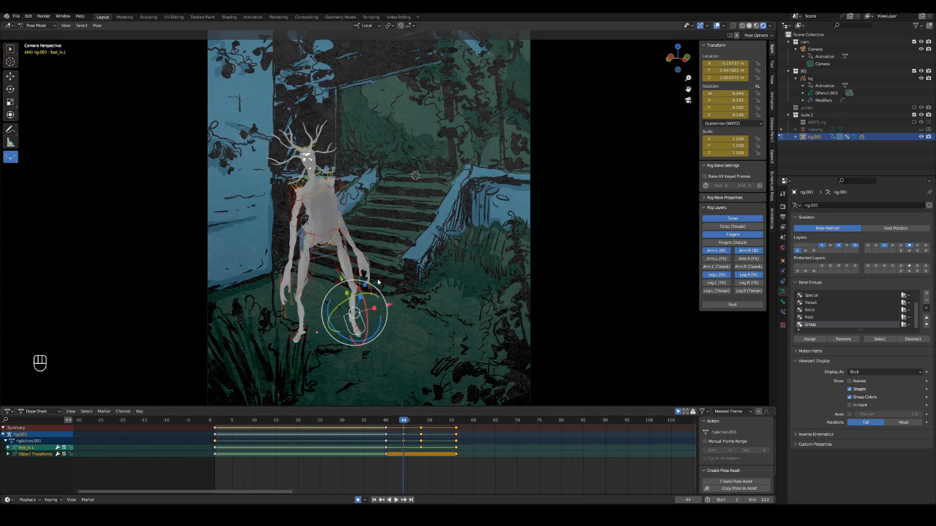
{"action": "key", "text": "Left"}
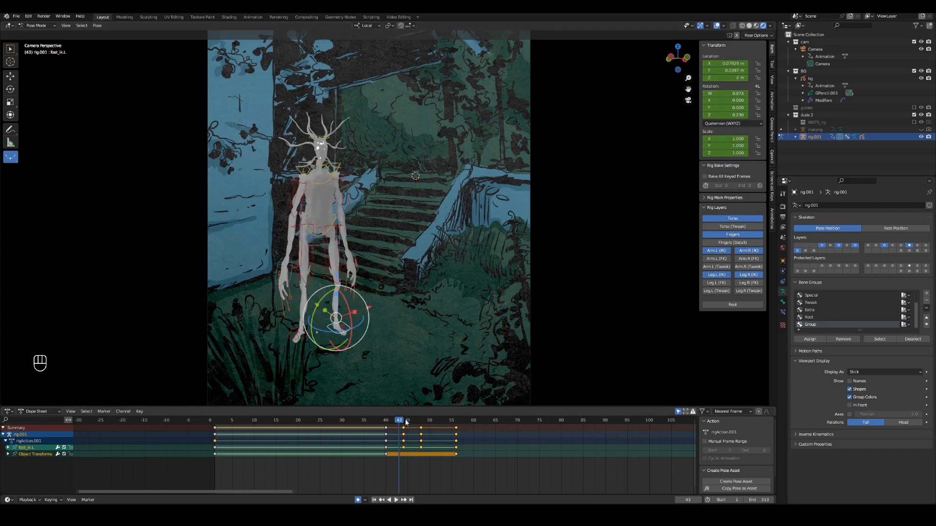
{"action": "key", "text": "space"}
{"action": "key", "text": "space"}
{"action": "left_click_drag", "start_coordinate": [396, 423], "coordinate": [421, 430]}
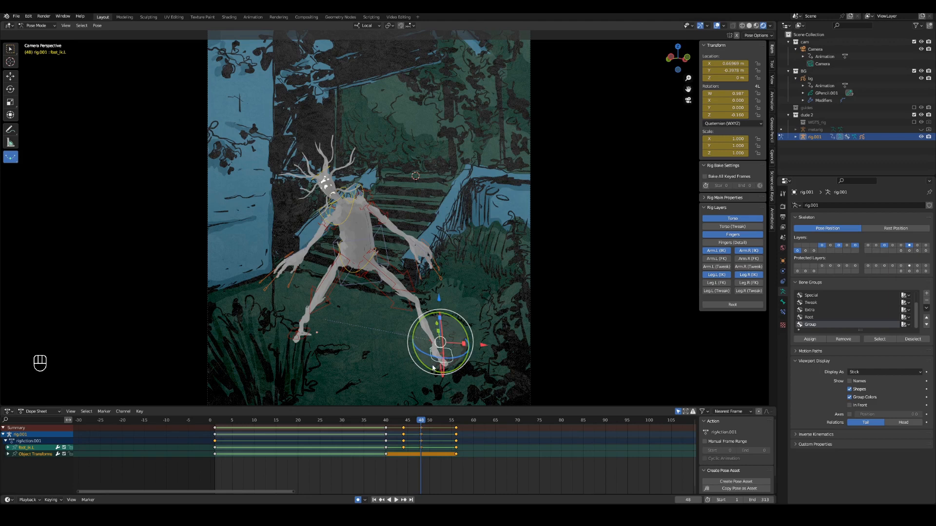
Rotate the left heel control at frame 48 and adjust the left toe control to shape the foot contact
{"action": "left_click", "coordinate": [433, 344]}
{"action": "mouse_move", "coordinate": [449, 344]}
{"action": "left_mouse_down"}
{"action": "mouse_move", "coordinate": [441, 333]}
{"action": "mouse_move", "coordinate": [444, 357]}
{"action": "mouse_move", "coordinate": [449, 337]}
{"action": "left_mouse_up"}
{"action": "left_click", "coordinate": [442, 352]}
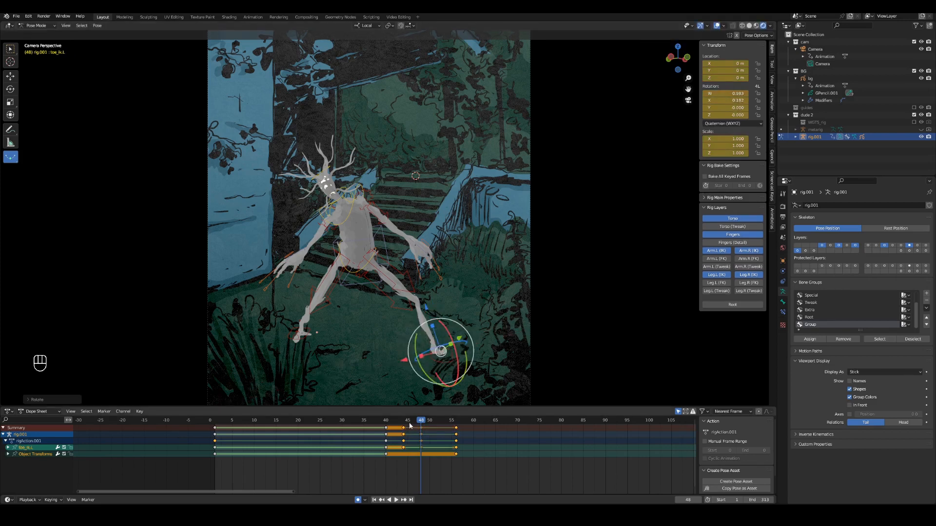
Save the file, select all rig controls at frame 52 and create a breakdown pose at about 85% with Pose Breakdowner
{"action": "left_click", "coordinate": [438, 420]}
{"action": "key", "text": "a"}
{"action": "key", "text": "ctrl+s"}
{"action": "key", "text": "shift+e"}
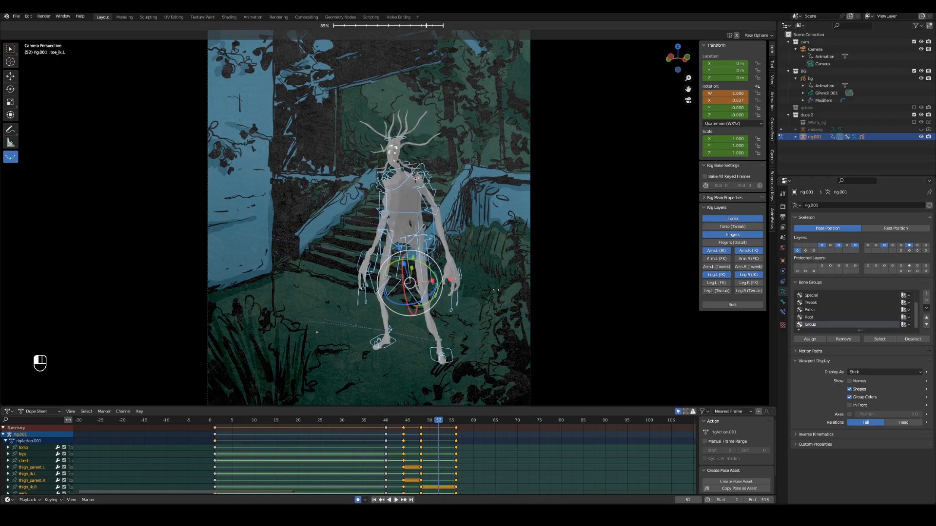
{"action": "left_click", "coordinate": [495, 293]}
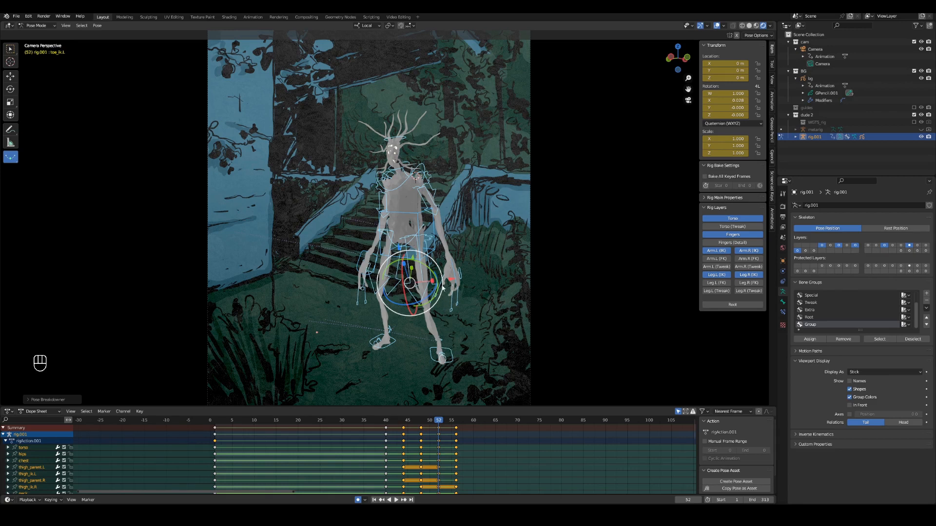
Clear the rotation of the left heel and toe controls at frame 52 to plant the foot flat
{"action": "left_click", "coordinate": [444, 342]}
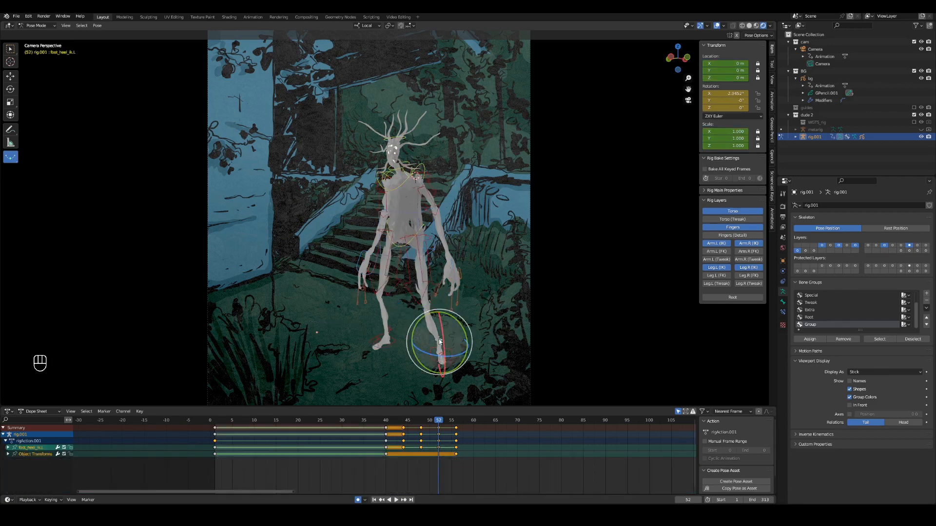
{"action": "key", "text": "alt+r"}
{"action": "left_click", "coordinate": [442, 363]}
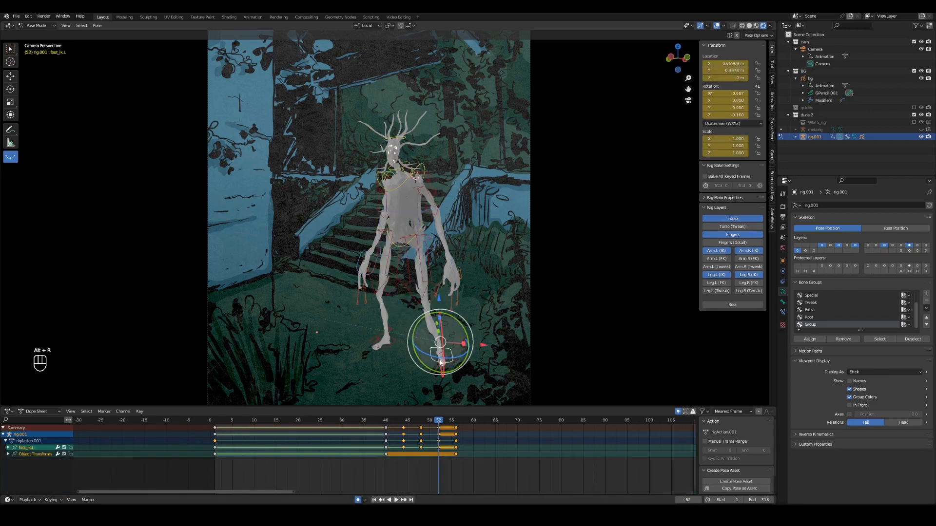
{"action": "key", "text": "alt+r"}
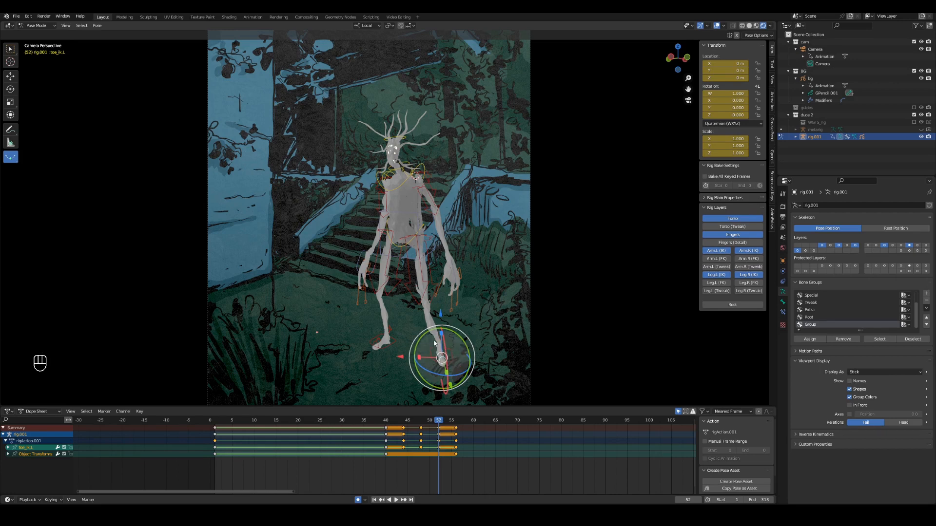
Clear the current selection and select the torso and both hand IK controls together
{"action": "left_click", "coordinate": [390, 345]}
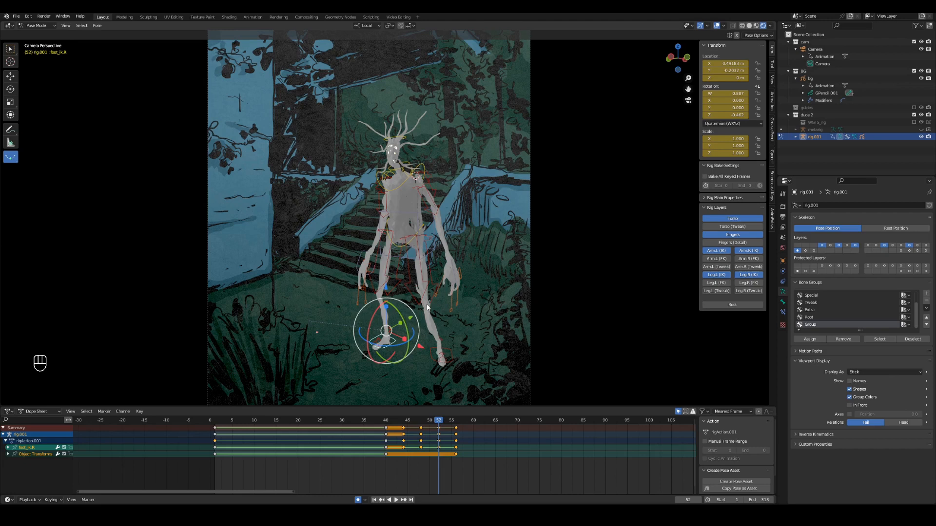
{"action": "key", "text": "a"}
{"action": "key", "text": "a"}
{"action": "key", "text": "q"}
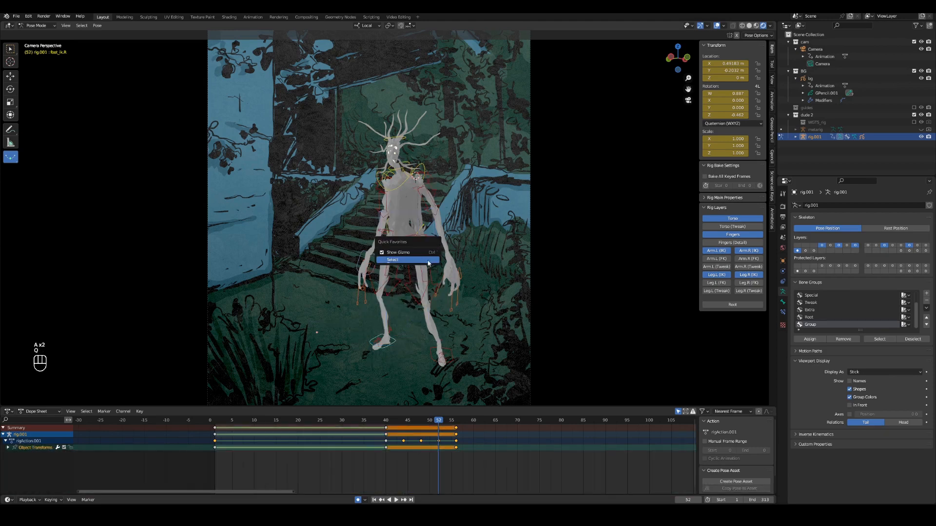
{"action": "left_click", "coordinate": [428, 260]}
Try to rotate and move the torso and hand controls over the left leg at frame 52, and undo the attempt
{"action": "key", "text": "r"}
{"action": "left_click", "coordinate": [417, 180]}
{"action": "key", "text": "g"}
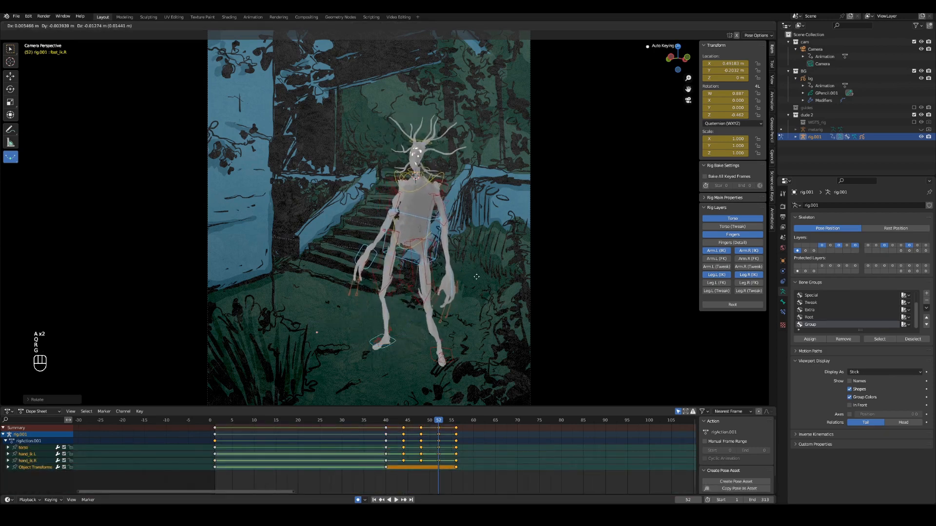
{"action": "left_click", "coordinate": [418, 252]}
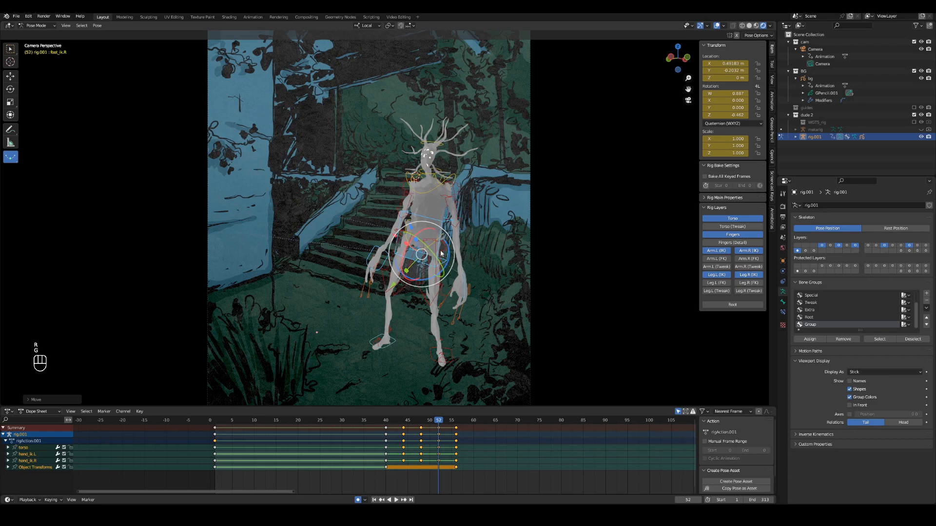
{"action": "left_click_drag", "start_coordinate": [430, 251], "coordinate": [440, 292], "text": "ctrl+alt"}
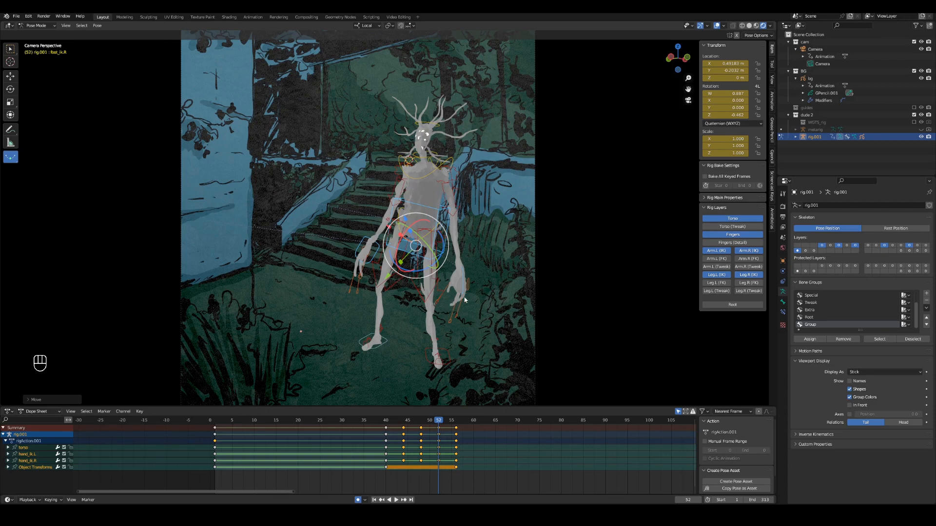
{"action": "key", "text": "r"}
{"action": "left_click", "coordinate": [457, 306]}
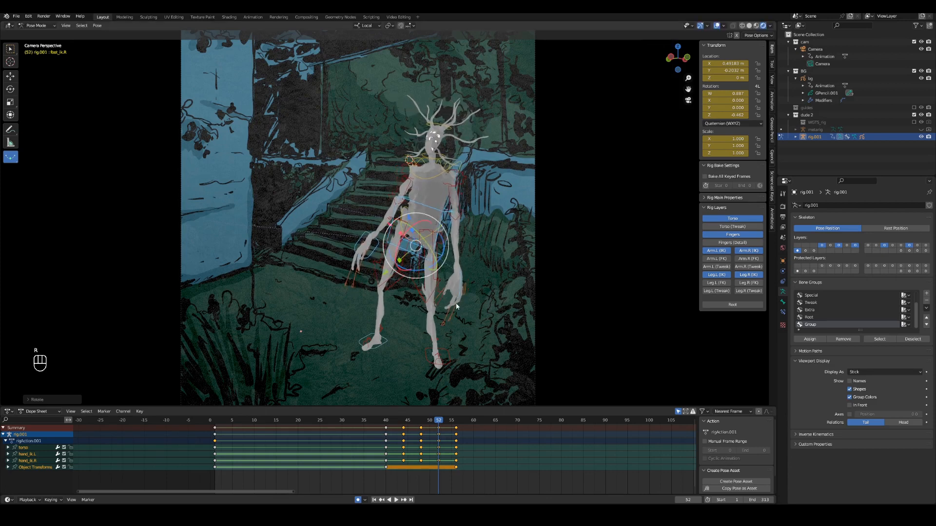
{"action": "key", "text": "ctrl+z"}
{"action": "key", "text": "ctrl+z"}
{"action": "key", "text": "ctrl+z"}
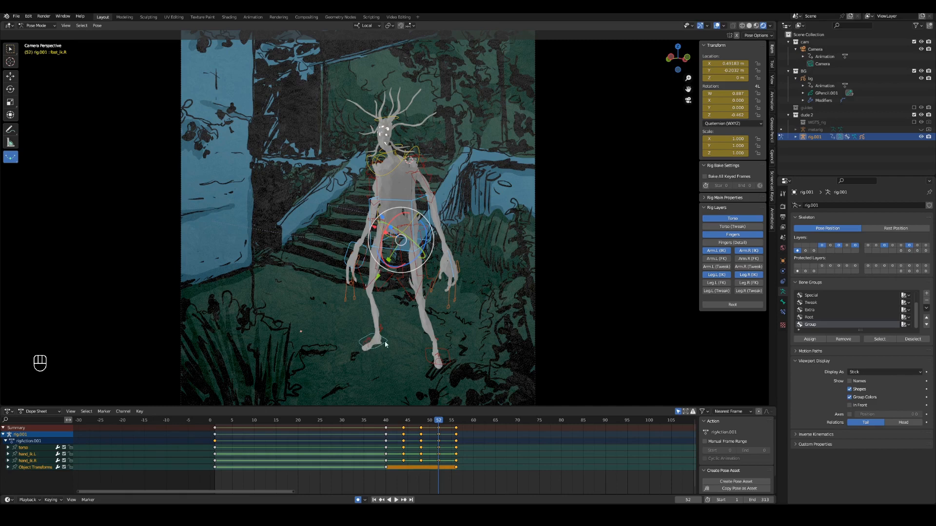
Rotate the torso and hand controls at frame 52 and move them toward the character's left leg to shift the weight
{"action": "key", "text": "r"}
{"action": "left_click", "coordinate": [365, 340]}
{"action": "key", "text": "g"}
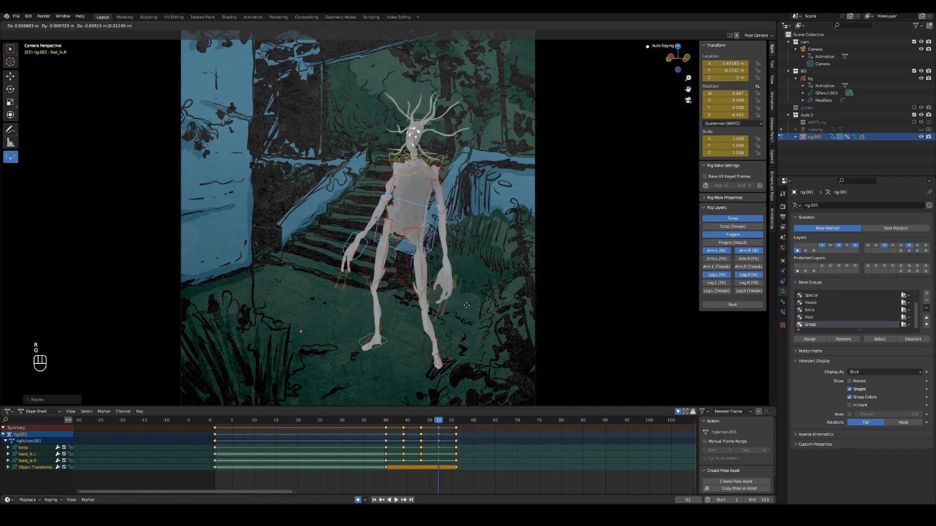
{"action": "left_click", "coordinate": [383, 351]}
Move the right foot IK control back and outward at frame 52 and rotate it so the foot trails the body
{"action": "left_click", "coordinate": [382, 346]}
{"action": "mouse_move", "coordinate": [436, 422]}
{"action": "left_mouse_down"}
{"action": "mouse_move", "coordinate": [423, 422]}
{"action": "mouse_move", "coordinate": [438, 428]}
{"action": "left_mouse_up"}
{"action": "left_click_drag", "start_coordinate": [383, 335], "coordinate": [371, 319]}
{"action": "key", "text": "g"}
{"action": "left_click", "coordinate": [360, 344]}
{"action": "key", "text": "r"}
{"action": "left_click", "coordinate": [390, 302]}
{"action": "key", "text": "g"}
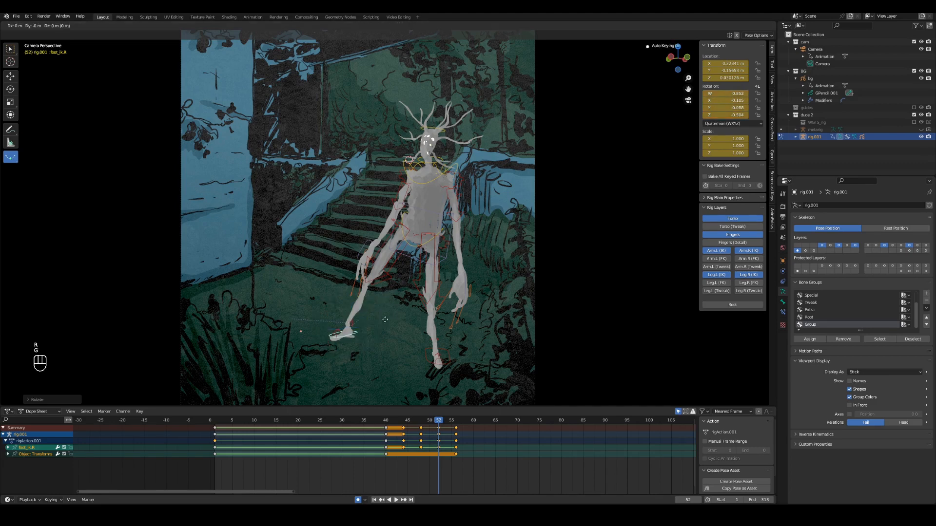
{"action": "left_click", "coordinate": [396, 294]}
Play back the step several times to check how the frame 52 pose reads in motion
{"action": "key", "text": "space"}
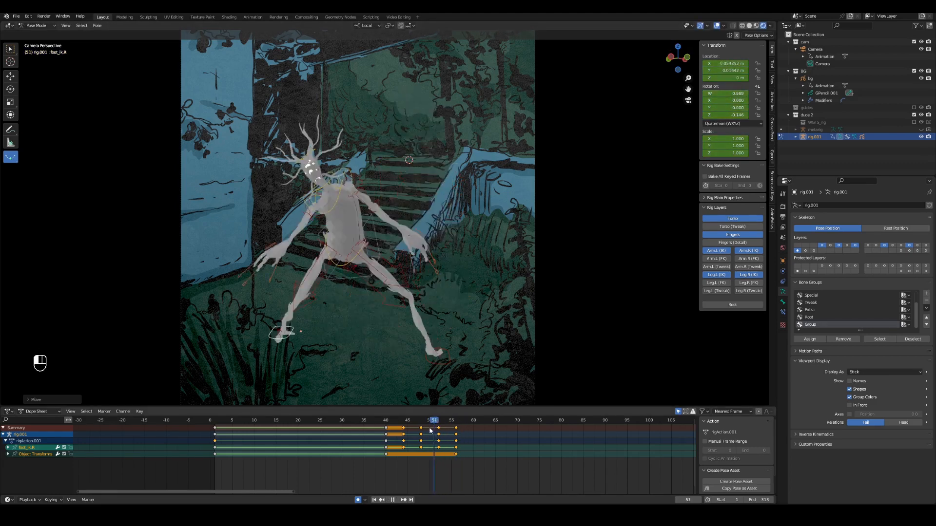
{"action": "key", "text": "space"}
{"action": "key", "text": "space"}
{"action": "key", "text": "space"}
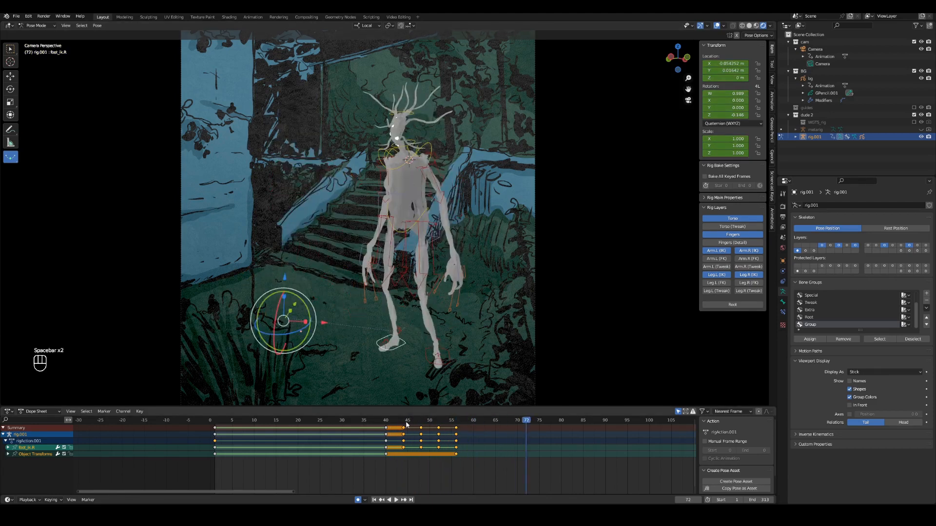
{"action": "key", "text": "space"}
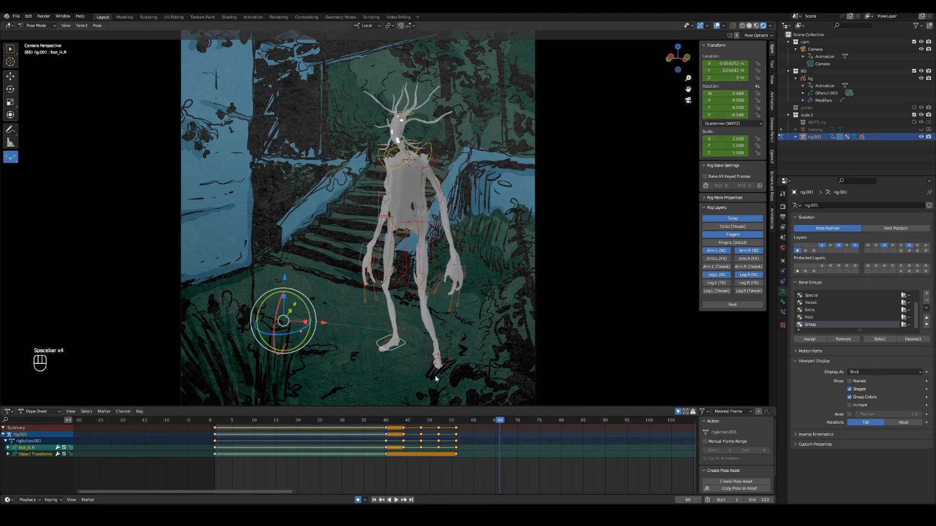
Save the file, insert keyframes for all rig controls at frame 52, and select the frame 56 keys
{"action": "key", "text": "ctrl+s"}
{"action": "key", "text": "a"}
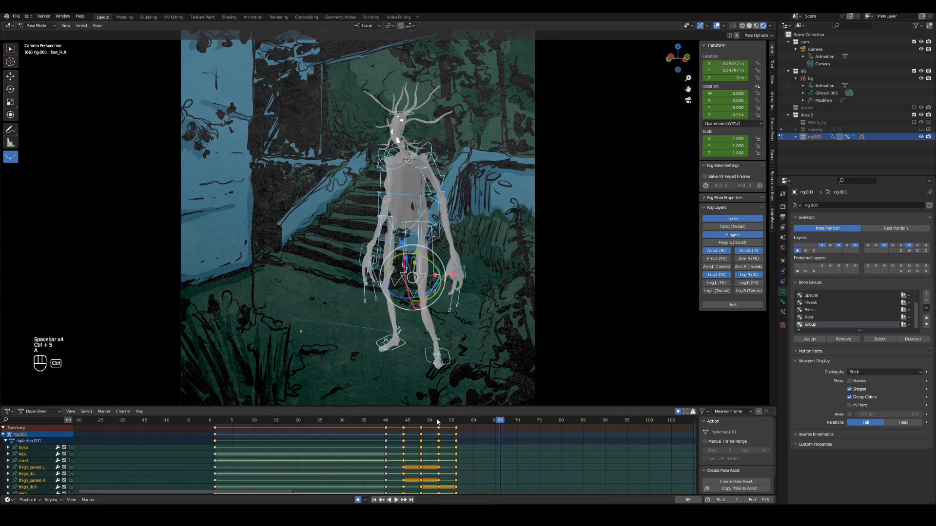
{"action": "left_click", "coordinate": [436, 423]}
{"action": "key", "text": "ctrl+s"}
{"action": "key", "text": "ctrl+s"}
{"action": "right_click", "coordinate": [426, 330]}
{"action": "left_click", "coordinate": [456, 434]}
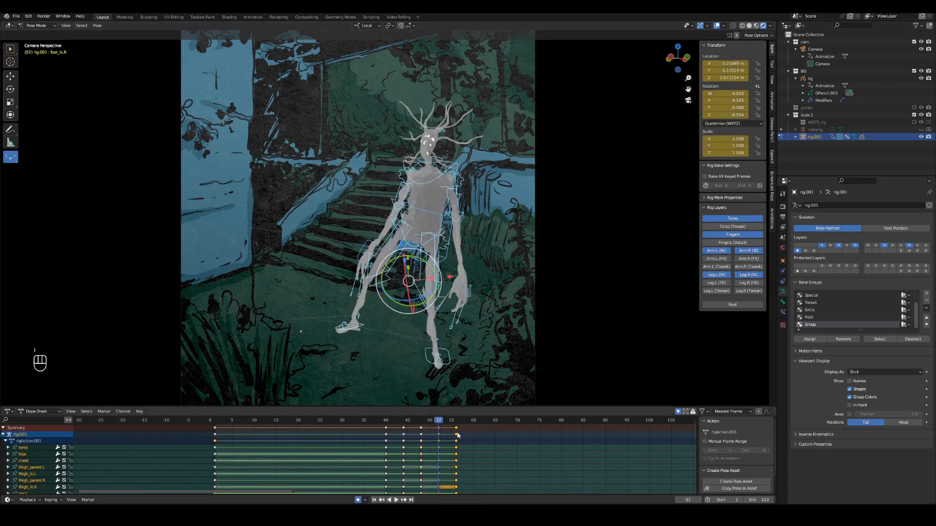
Play back and scrub the step through frames 52 to 58 to judge the timing into the final pose
{"action": "key", "text": "space"}
{"action": "key", "text": "space"}
{"action": "key", "text": "space"}
{"action": "key", "text": "space"}
{"action": "left_click_drag", "start_coordinate": [431, 433], "coordinate": [460, 424]}
{"action": "left_click", "coordinate": [439, 422]}
{"action": "key", "text": "space"}
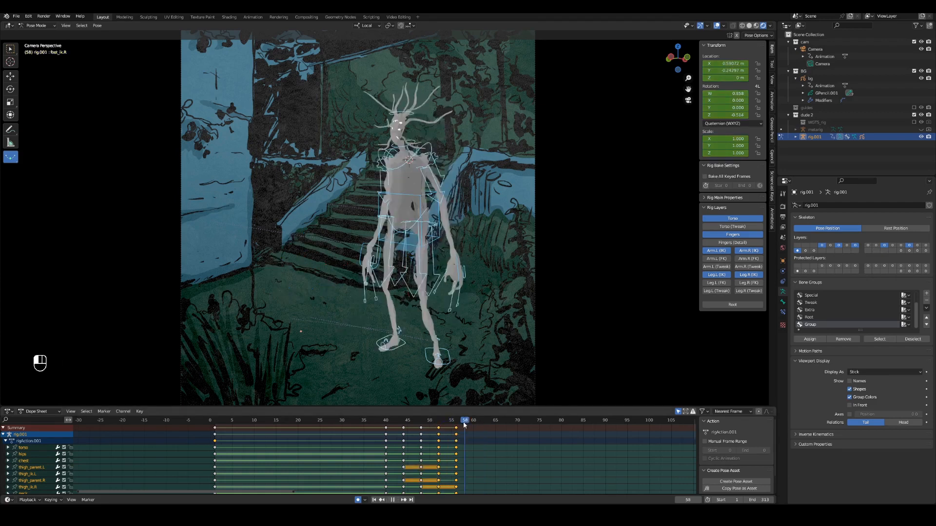
{"action": "left_click", "coordinate": [397, 426]}
{"action": "left_click_drag", "start_coordinate": [396, 426], "coordinate": [439, 426]}
{"action": "key", "text": "space"}
{"action": "key", "text": "space"}
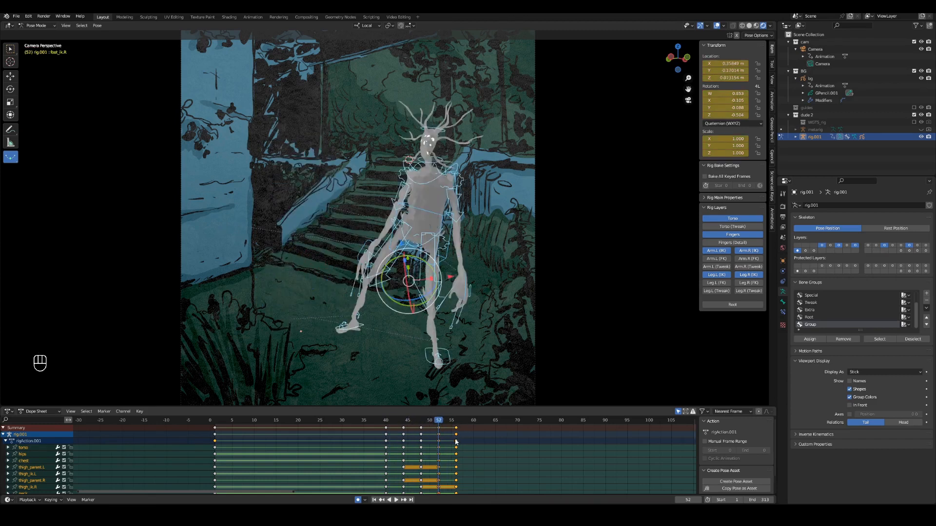
Look through the Dope Sheet channels to examine the rig's keys around frames 52 and 56
{"action": "left_click_drag", "start_coordinate": [434, 433], "coordinate": [464, 430]}
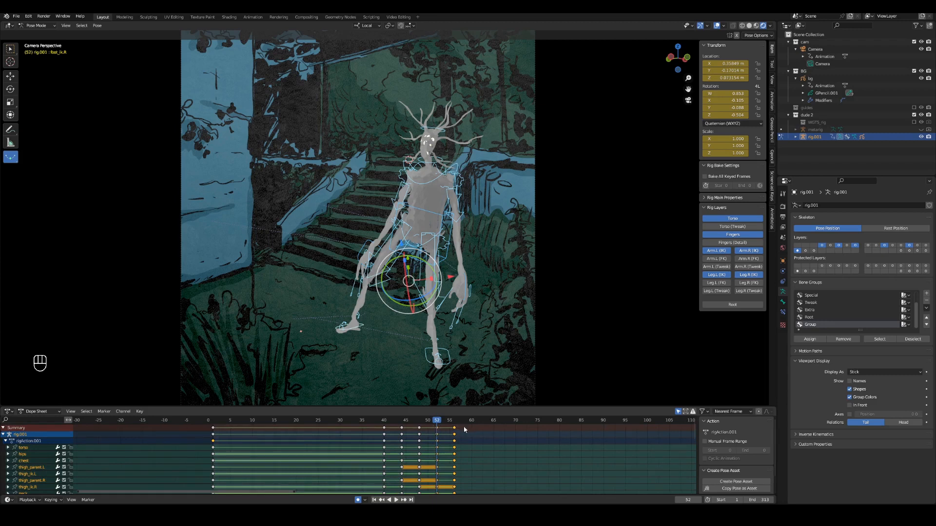
{"action": "left_click", "coordinate": [444, 432]}
{"action": "left_click_drag", "start_coordinate": [443, 432], "coordinate": [463, 425]}
{"action": "scroll", "coordinate": [447, 465], "scroll_direction": "down", "scroll_amount": 8}
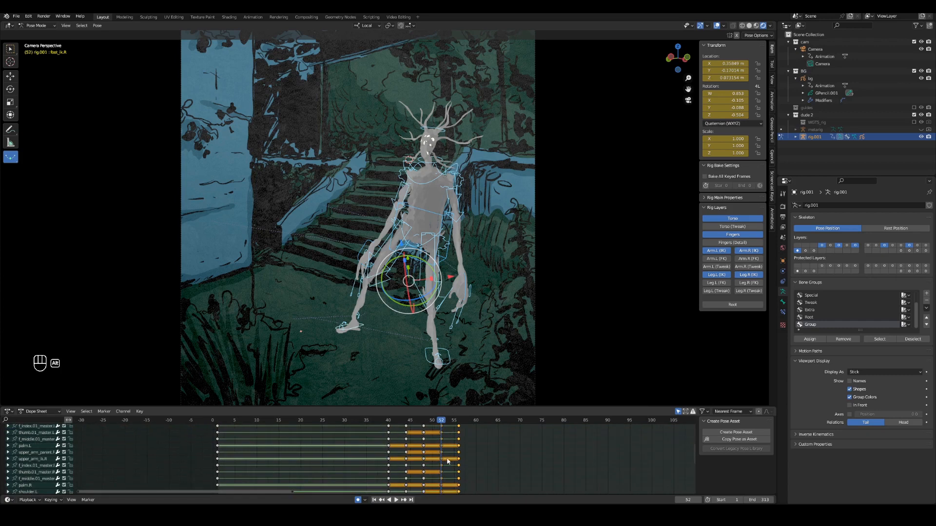
{"action": "scroll", "coordinate": [448, 463], "scroll_direction": "down", "scroll_amount": 6}
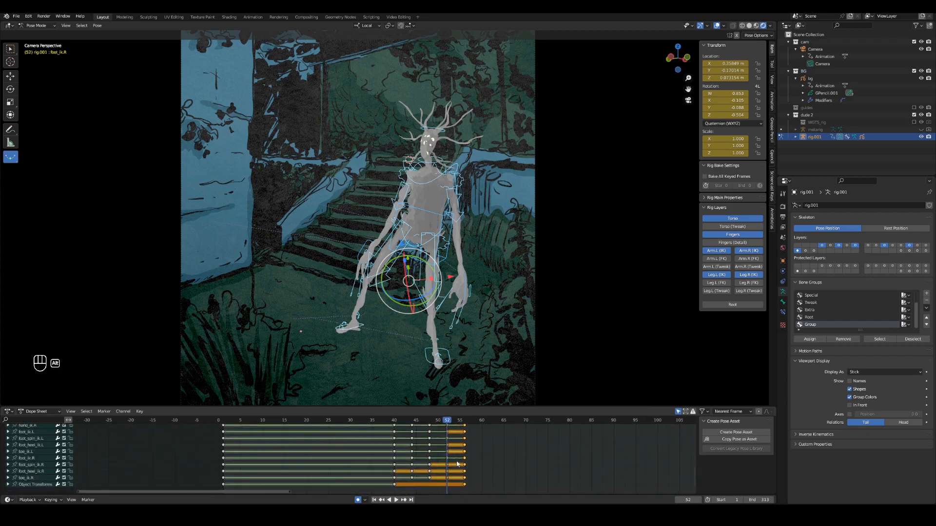
{"action": "scroll", "coordinate": [459, 453], "scroll_direction": "up", "scroll_amount": 14}
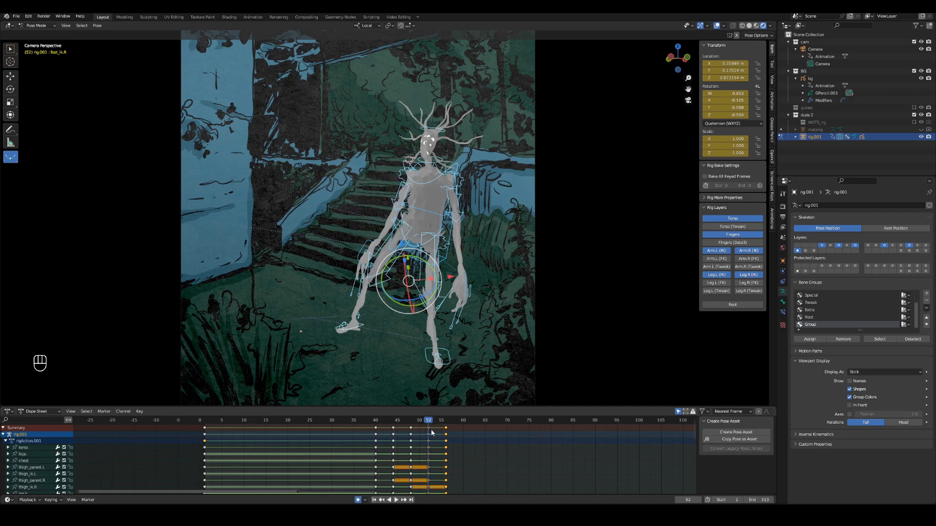
Scale the selected final pose keys in time from frame 56 to frame 60, go to frame 56, and save the file
{"action": "key", "text": "s"}
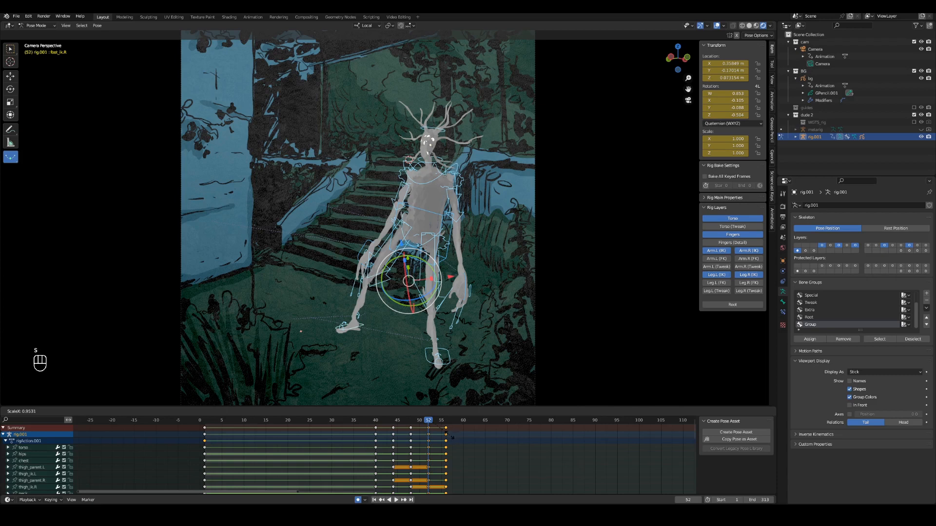
{"action": "left_click", "coordinate": [446, 433]}
{"action": "key", "text": "space"}
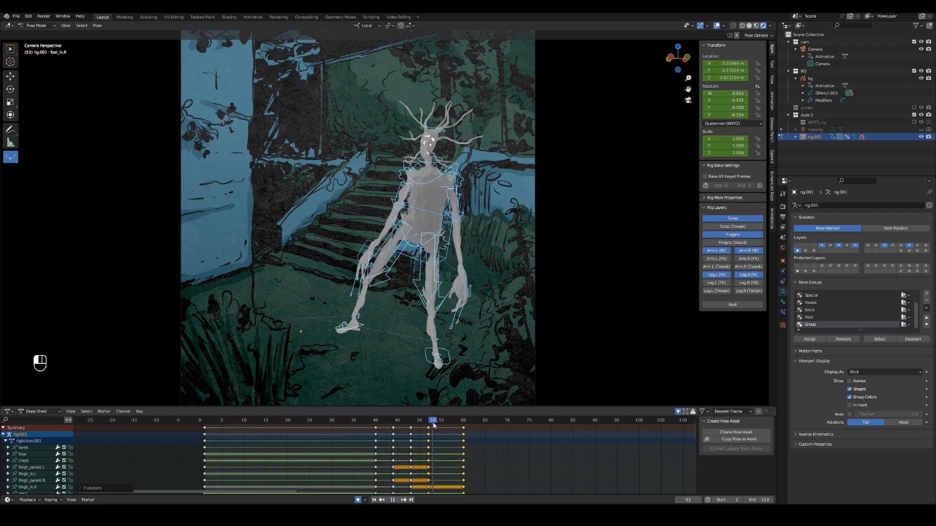
{"action": "key", "text": "Escape"}
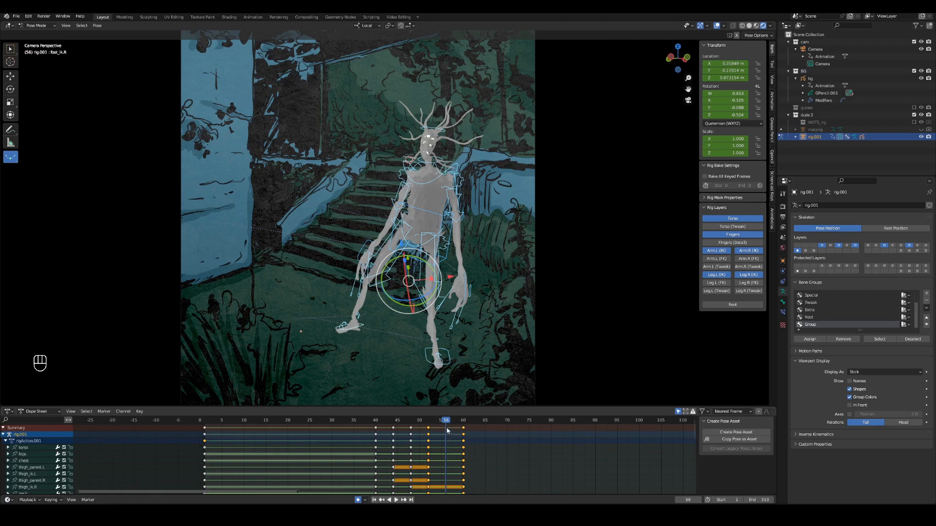
{"action": "key", "text": "ctrl+s"}
Create a roughly halfway breakdown pose for the rig at frame 56, and blend the right foot control 100% towards the next pose
{"action": "key", "text": "shift+e"}
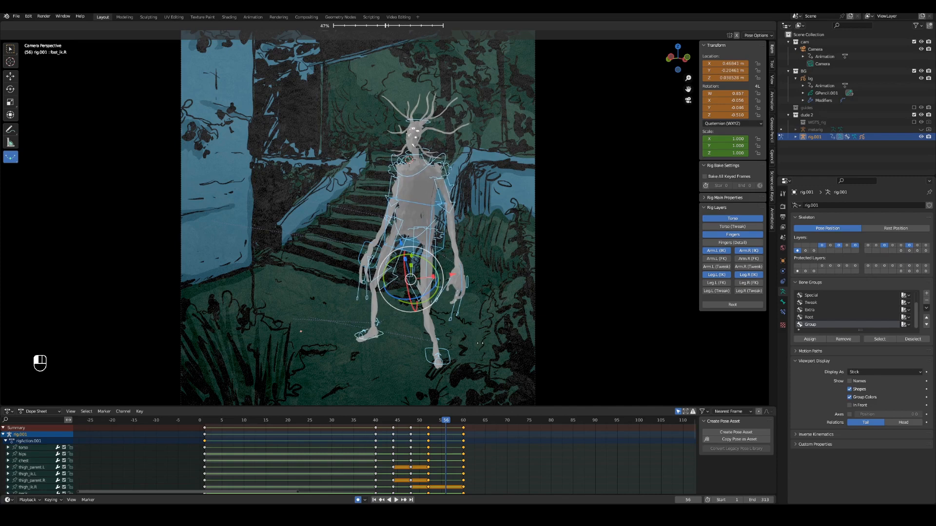
{"action": "left_click", "coordinate": [479, 342]}
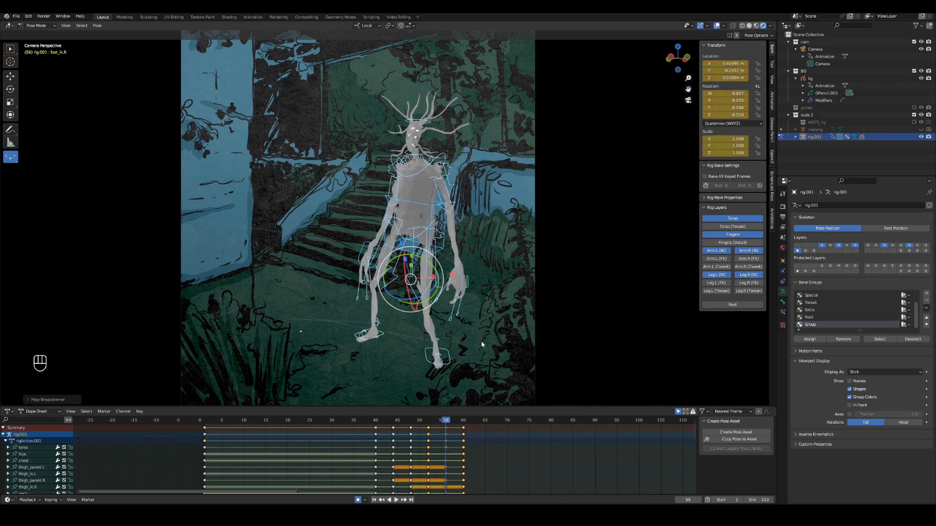
{"action": "left_click", "coordinate": [375, 340]}
{"action": "key", "text": "shift+e"}
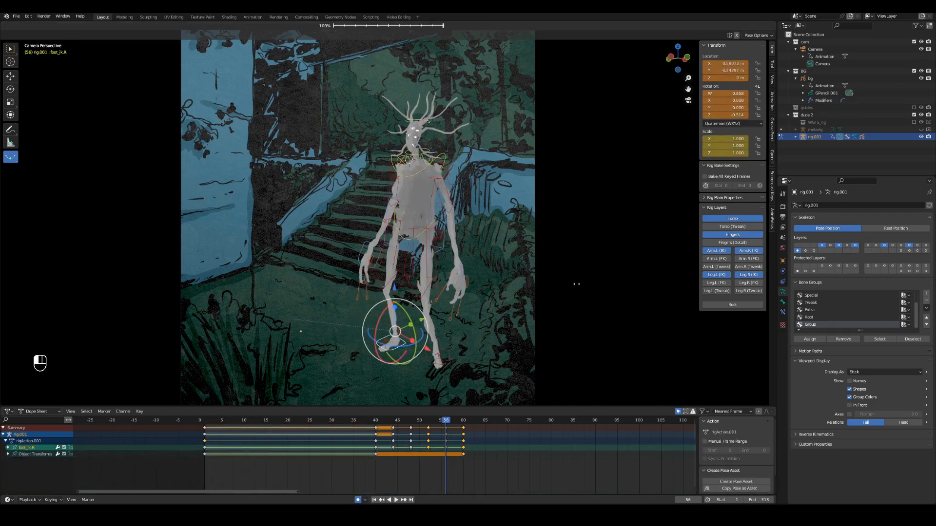
{"action": "left_click", "coordinate": [561, 299]}
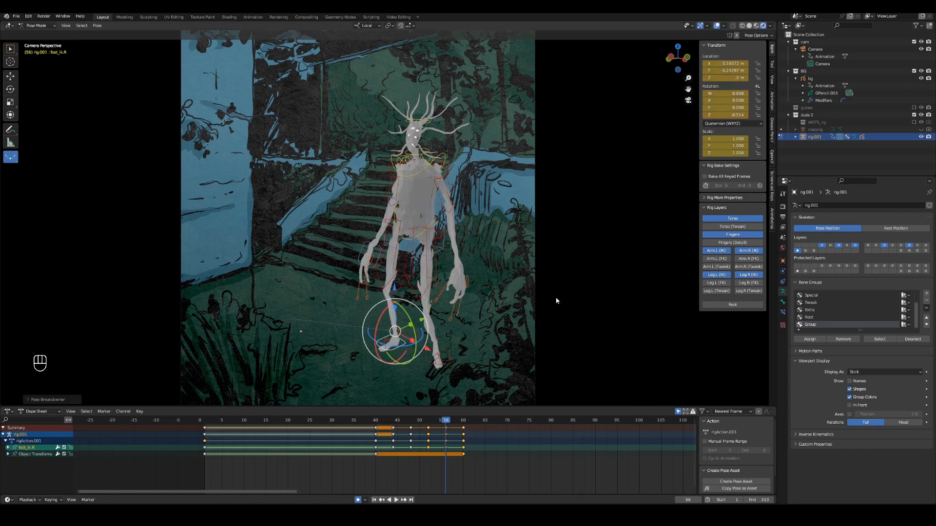
Rotate the right foot's toe control at frame 56, undoing the first rotation attempt
{"action": "left_click", "coordinate": [402, 341]}
{"action": "left_click_drag", "start_coordinate": [384, 312], "coordinate": [392, 312]}
{"action": "key", "text": "ctrl+z"}
{"action": "left_click", "coordinate": [385, 347]}
Play back the step repeatedly from around frame 40 to judge the new breakdown and the timing into the frame 60 pose
{"action": "left_click_drag", "start_coordinate": [440, 422], "coordinate": [422, 424]}
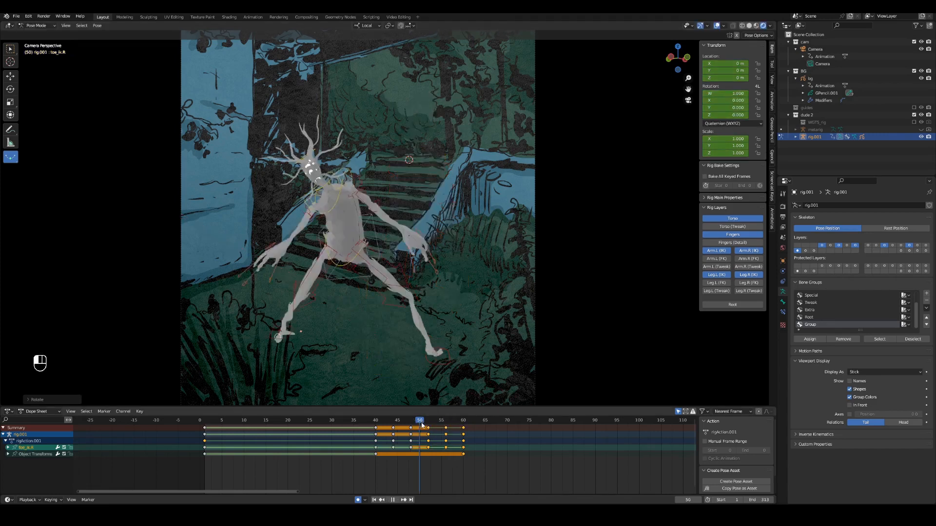
{"action": "key", "text": "space"}
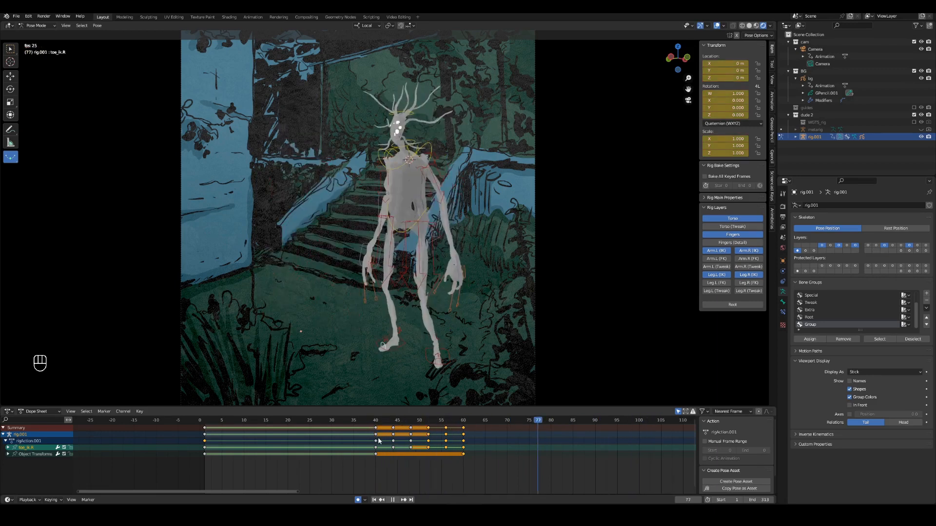
{"action": "key", "text": "space"}
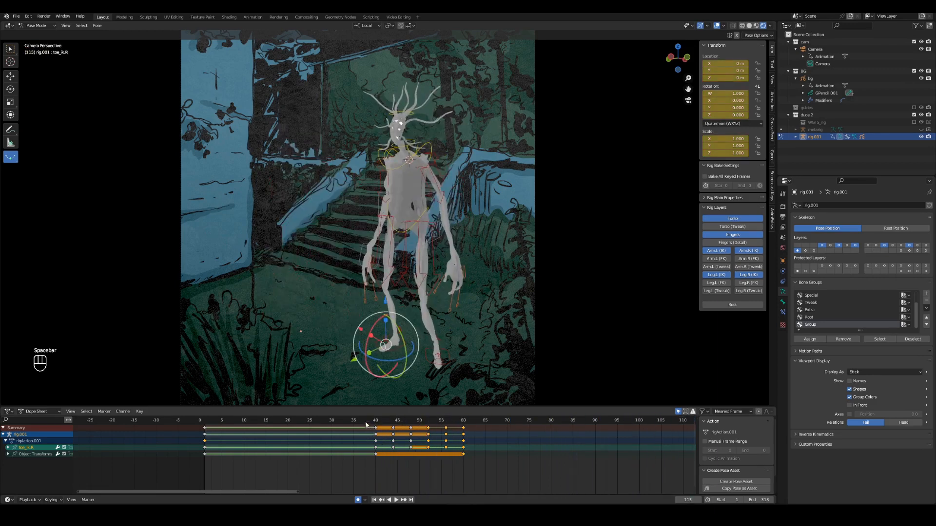
{"action": "key", "text": "space"}
{"action": "key", "text": "space"}
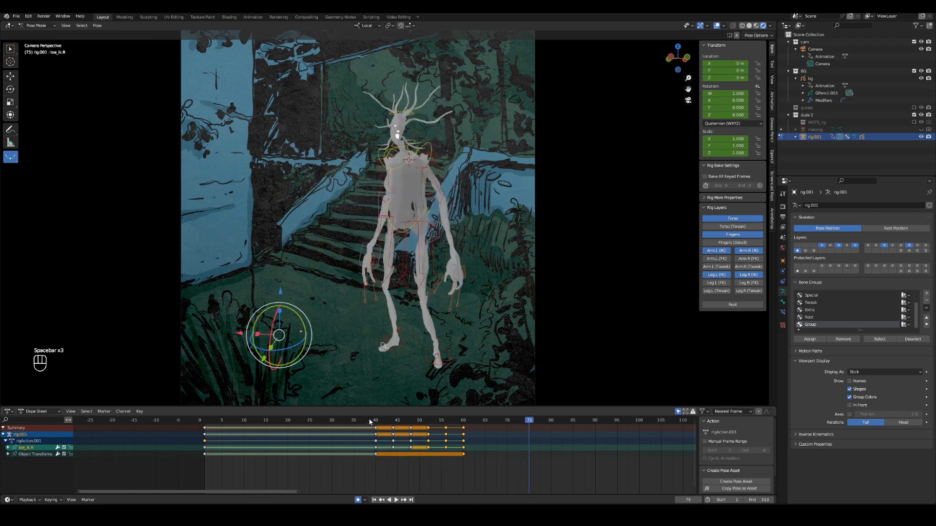
{"action": "key", "text": "space"}
{"action": "key", "text": "space"}
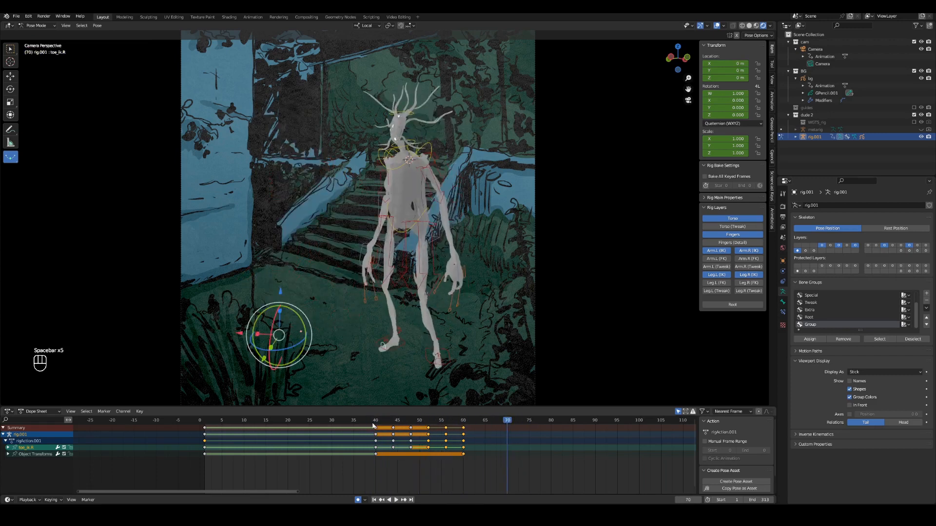
{"action": "key", "text": "space"}
{"action": "key", "text": "space"}
{"action": "mouse_move", "coordinate": [401, 425]}
{"action": "left_mouse_down"}
{"action": "mouse_move", "coordinate": [431, 423]}
{"action": "mouse_move", "coordinate": [408, 432]}
{"action": "left_mouse_up"}
{"action": "key", "text": "space"}
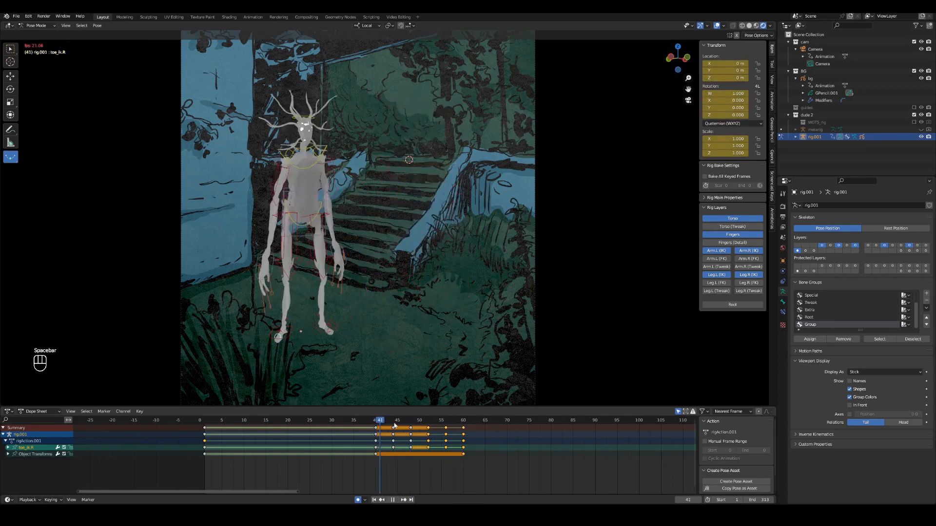
{"action": "key", "text": "space"}
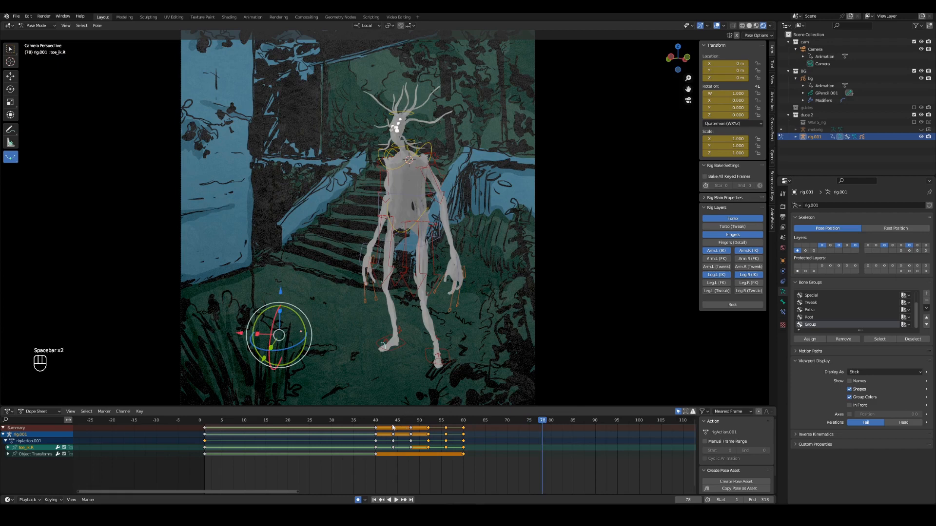
{"action": "key", "text": "space"}
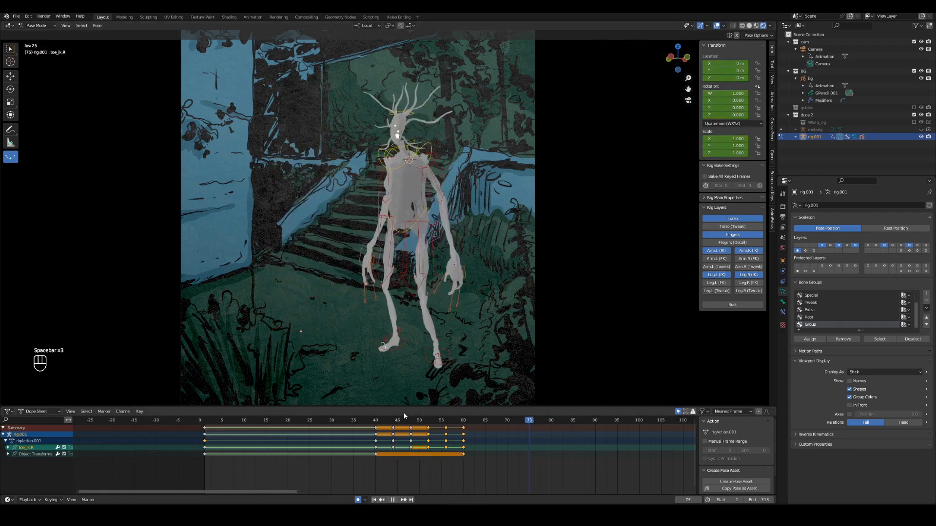
{"action": "key", "text": "space"}
Save the file, return to frame 40, and select the torso control in a closer view of the character
{"action": "key", "text": "ctrl+s"}
{"action": "left_click", "coordinate": [378, 418]}
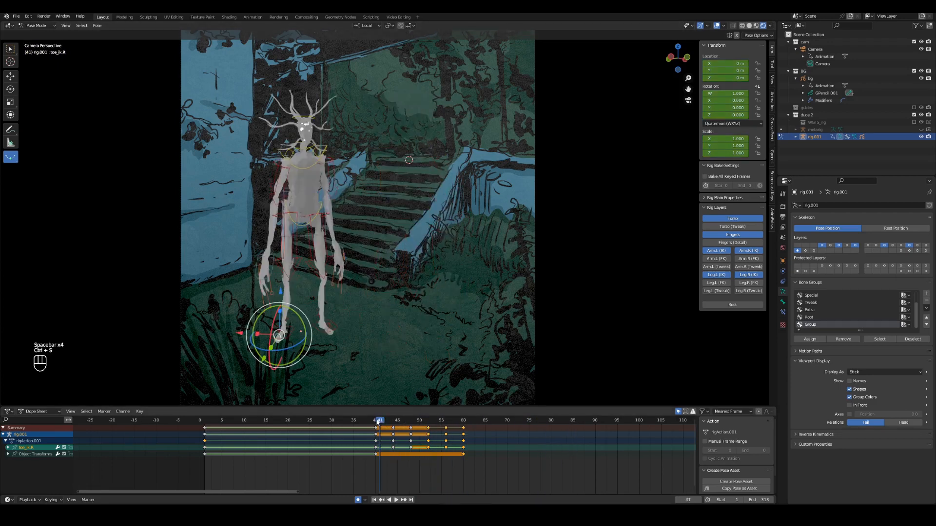
{"action": "scroll", "coordinate": [419, 328], "scroll_direction": "up", "scroll_amount": 1, "text": "ctrl+alt"}
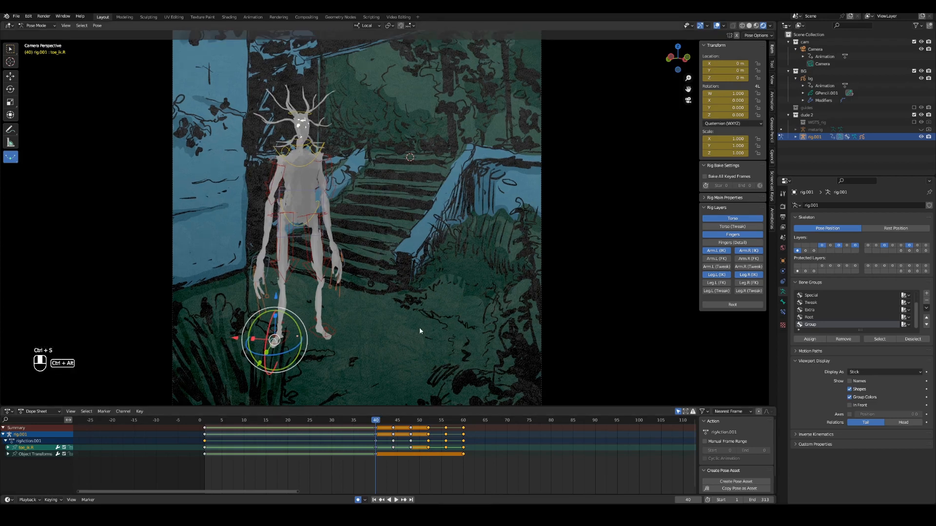
{"action": "scroll", "coordinate": [419, 330], "scroll_direction": "up", "scroll_amount": 5}
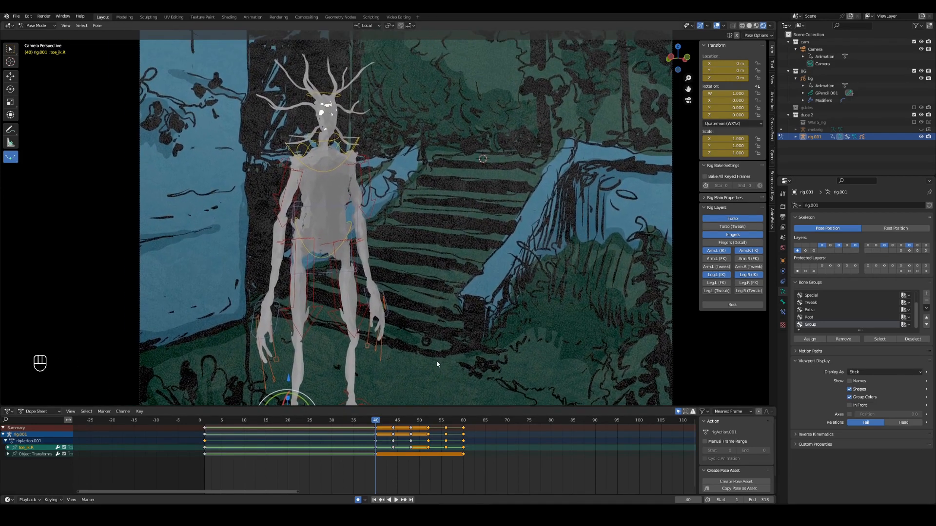
{"action": "key", "text": "ctrl+s"}
{"action": "middle_click_drag", "start_coordinate": [397, 337], "coordinate": [409, 340], "text": "shift"}
{"action": "left_click", "coordinate": [354, 278]}
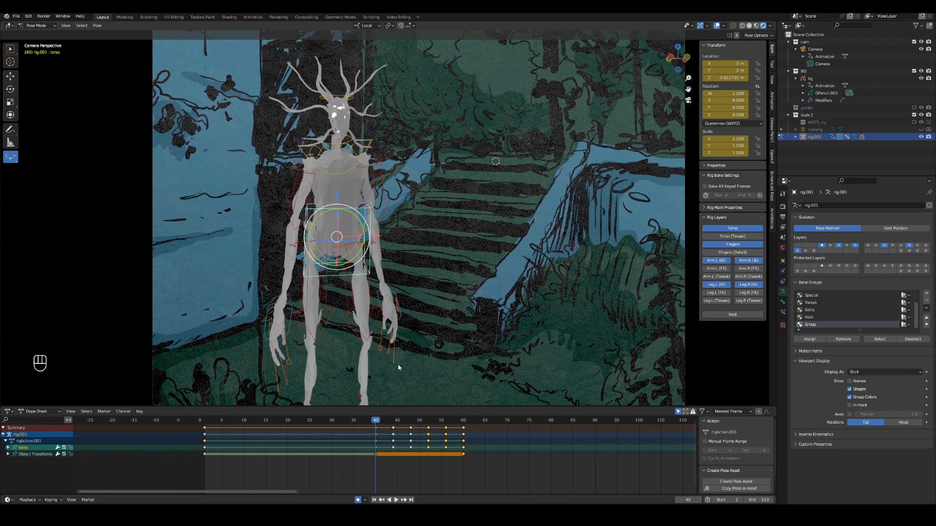
{"action": "mouse_move", "coordinate": [418, 365]}
{"action": "middle_mouse_down", "text": "ctrl+alt"}
{"action": "mouse_move", "coordinate": [404, 379]}
{"action": "mouse_move", "coordinate": [418, 348]}
{"action": "middle_mouse_up", "text": "ctrl+alt"}
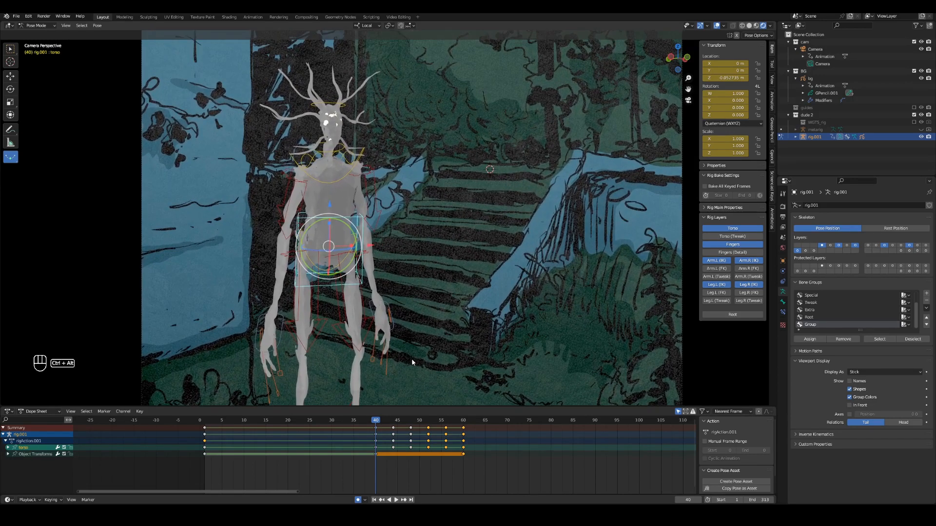
{"action": "key", "text": "ctrl+s"}
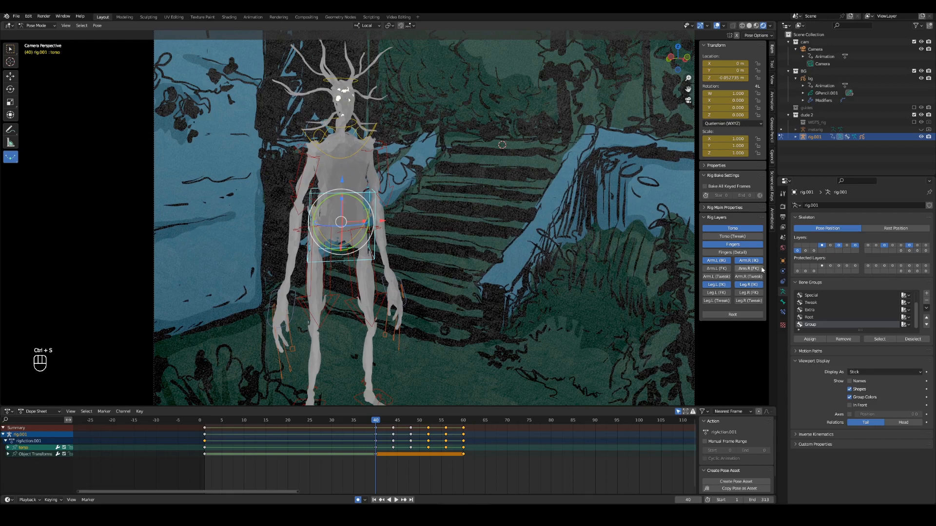
Calculate object motion paths for rig.001 with the In Range display type and the Scene Frame Range computation range
{"action": "left_click", "coordinate": [783, 261]}
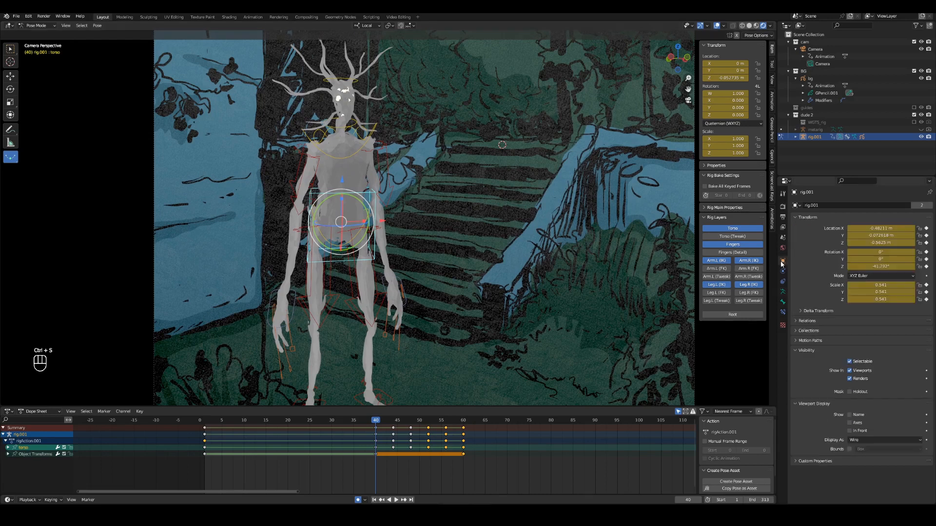
{"action": "left_click", "coordinate": [810, 340]}
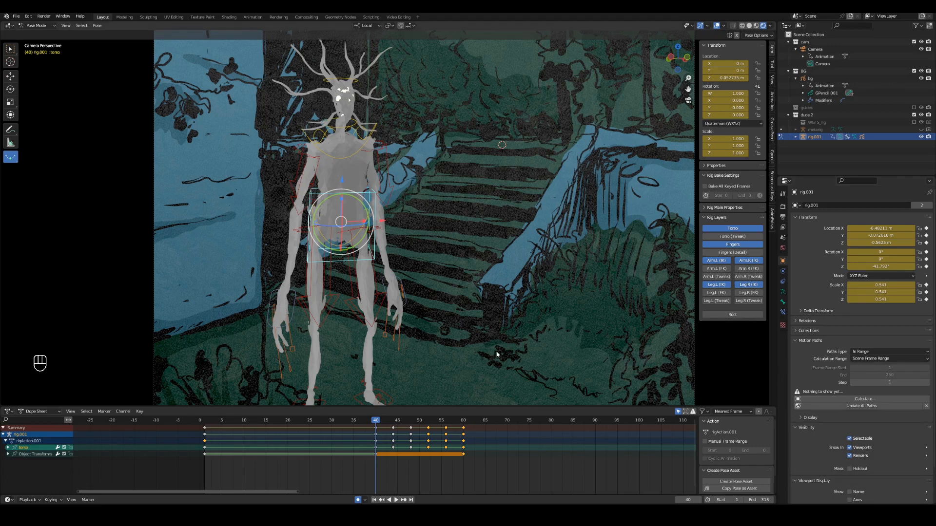
{"action": "left_click", "coordinate": [10, 412]}
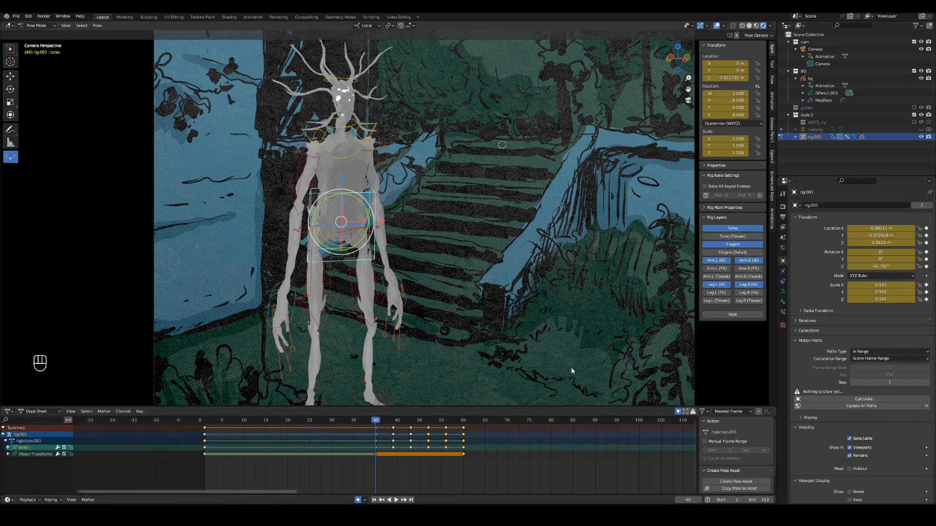
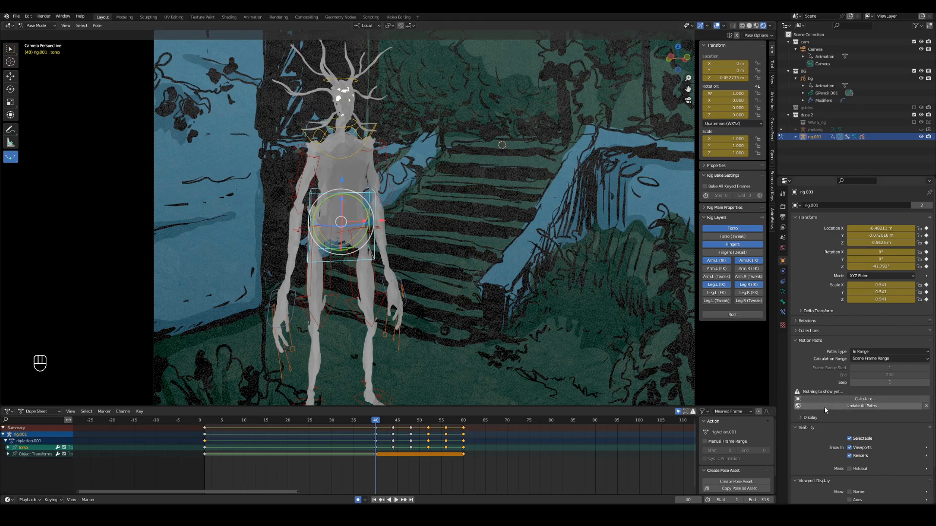
{"action": "mouse_move", "coordinate": [427, 309]}
{"action": "left_mouse_down", "text": "ctrl+alt"}
{"action": "mouse_move", "coordinate": [423, 339]}
{"action": "mouse_move", "coordinate": [419, 315]}
{"action": "left_mouse_up", "text": "ctrl+alt"}
{"action": "mouse_move", "coordinate": [419, 315]}
{"action": "left_mouse_down", "text": "ctrl+alt"}
{"action": "mouse_move", "coordinate": [420, 324]}
{"action": "mouse_move", "coordinate": [425, 309]}
{"action": "left_mouse_up", "text": "ctrl+alt"}
{"action": "left_click_drag", "start_coordinate": [424, 316], "coordinate": [426, 298], "text": "alt+shift"}
{"action": "left_click_drag", "start_coordinate": [422, 317], "coordinate": [431, 309], "text": "ctrl+alt"}
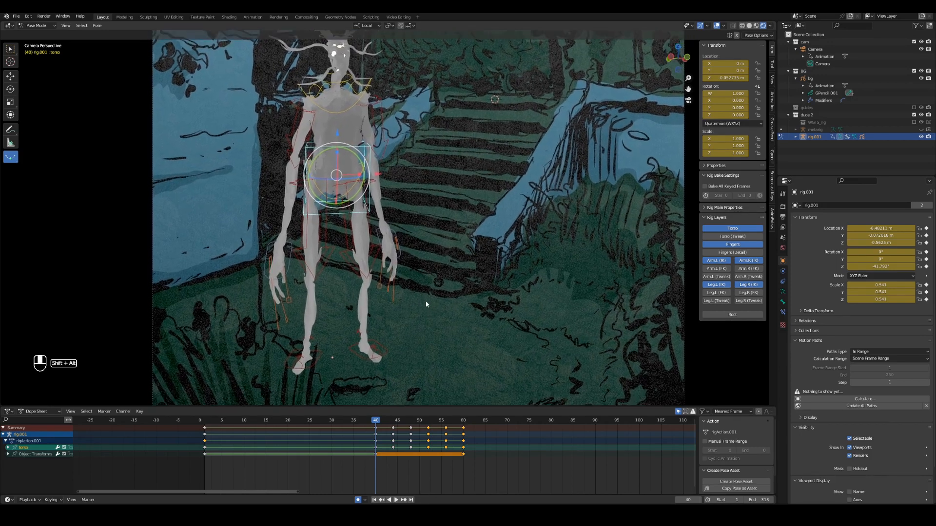
{"action": "key", "text": "ctrl+s"}
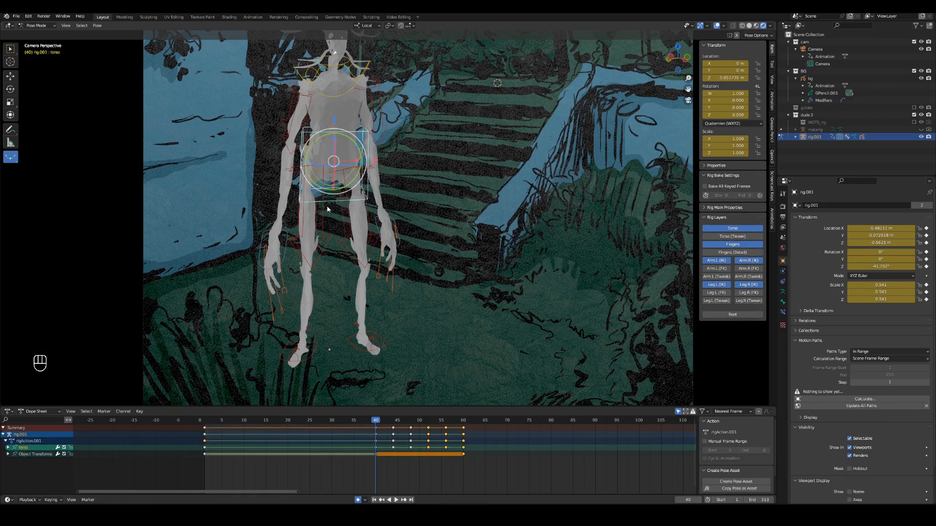
{"action": "left_click_drag", "start_coordinate": [338, 217], "coordinate": [360, 300], "text": "alt+shift"}
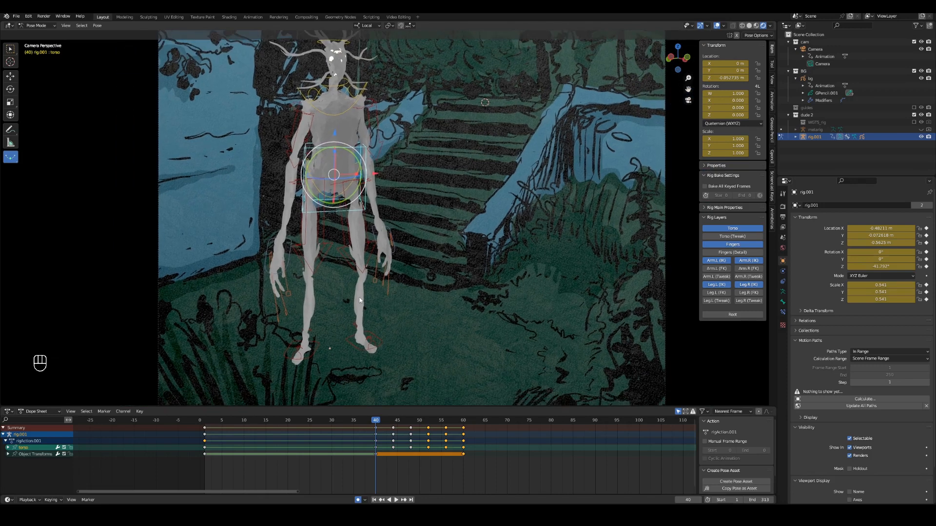
{"action": "left_click", "coordinate": [850, 403]}
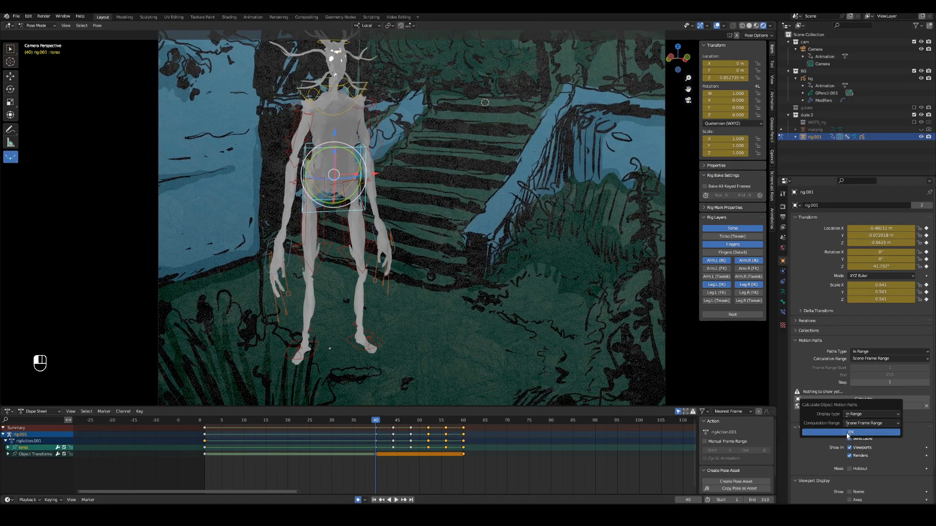
{"action": "left_click", "coordinate": [829, 433]}
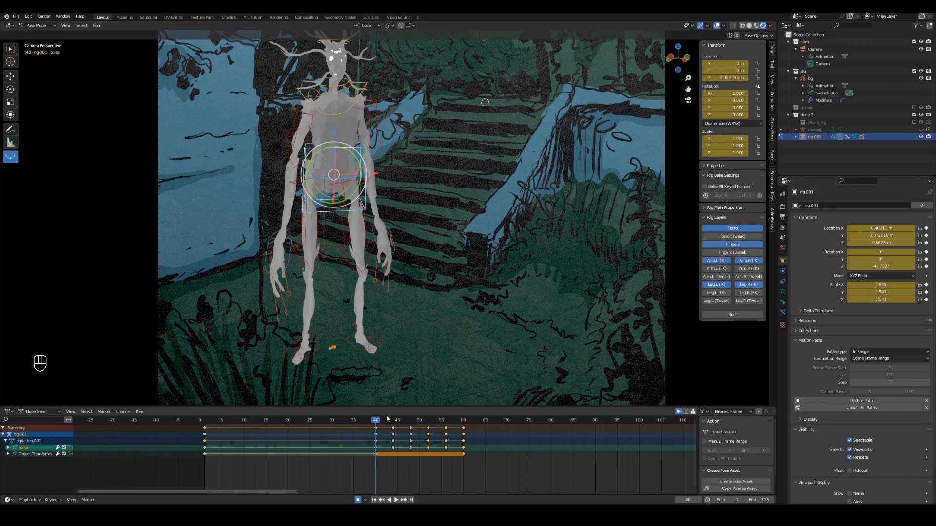
Inspect the rig's motion path from outside the camera view, check the Motion Paths overlay setting, and return to Pose Mode
{"action": "left_click_drag", "start_coordinate": [541, 340], "coordinate": [458, 375], "text": "alt"}
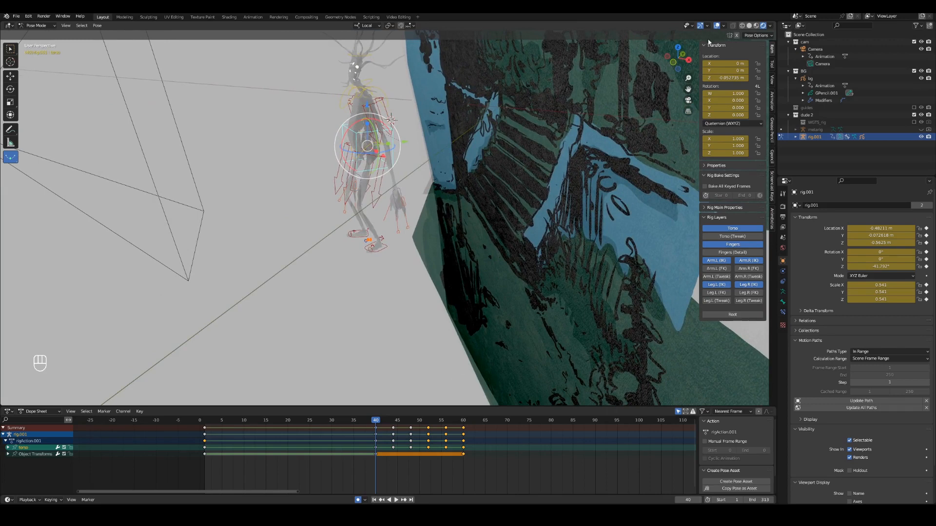
{"action": "left_click", "coordinate": [723, 25]}
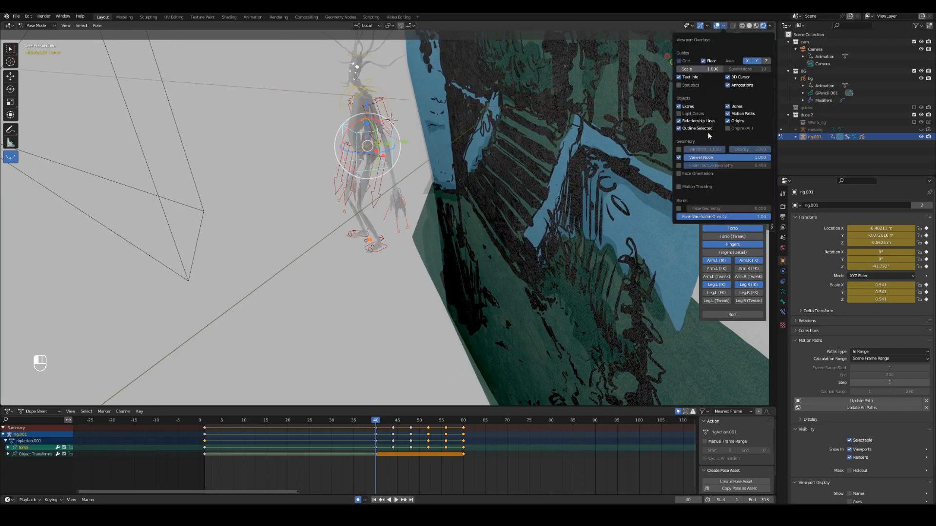
{"action": "left_click_drag", "start_coordinate": [584, 242], "coordinate": [481, 291], "text": "alt"}
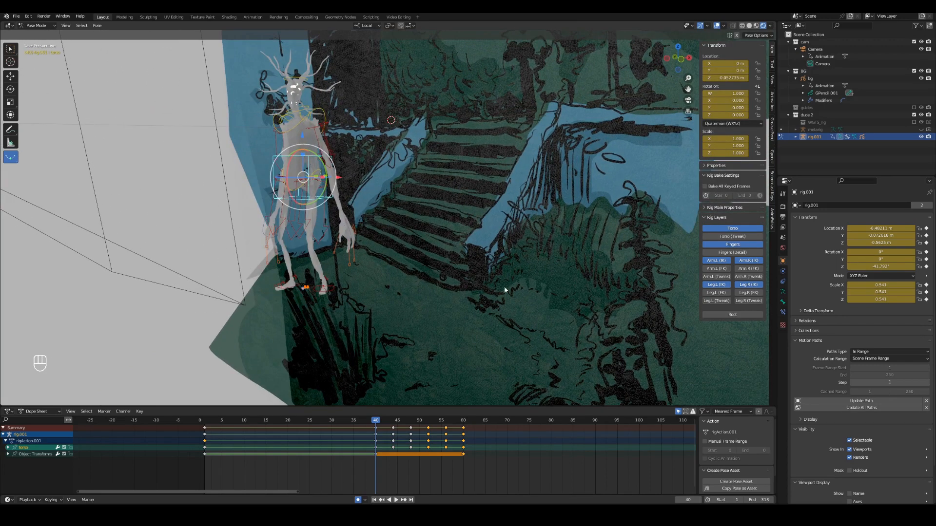
{"action": "key", "text": "Tab"}
{"action": "key", "text": "Tab"}
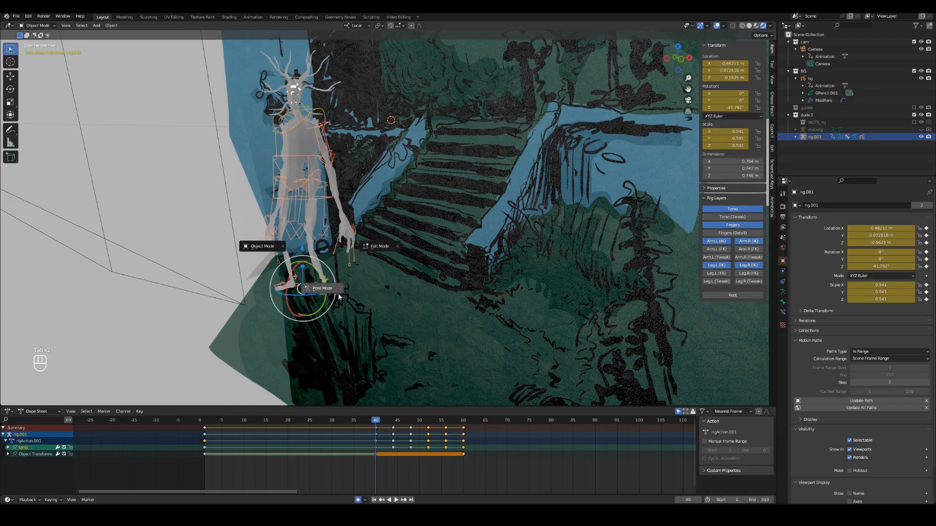
{"action": "left_click", "coordinate": [328, 293]}
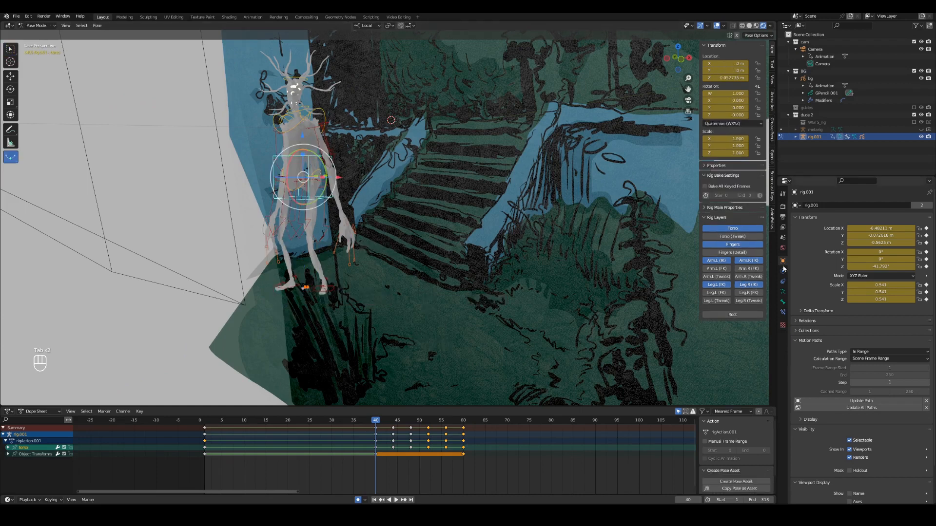
Open the Motion Paths settings in the armature data properties of rig.001
{"action": "scroll", "coordinate": [809, 308], "scroll_direction": "down", "scroll_amount": 2, "text": "alt"}
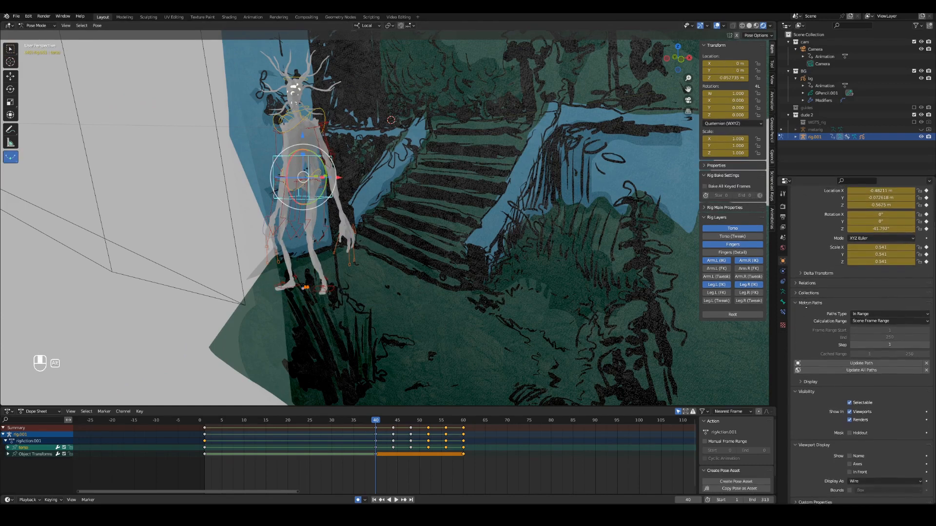
{"action": "scroll", "coordinate": [809, 307], "scroll_direction": "up", "scroll_amount": 2, "text": "alt"}
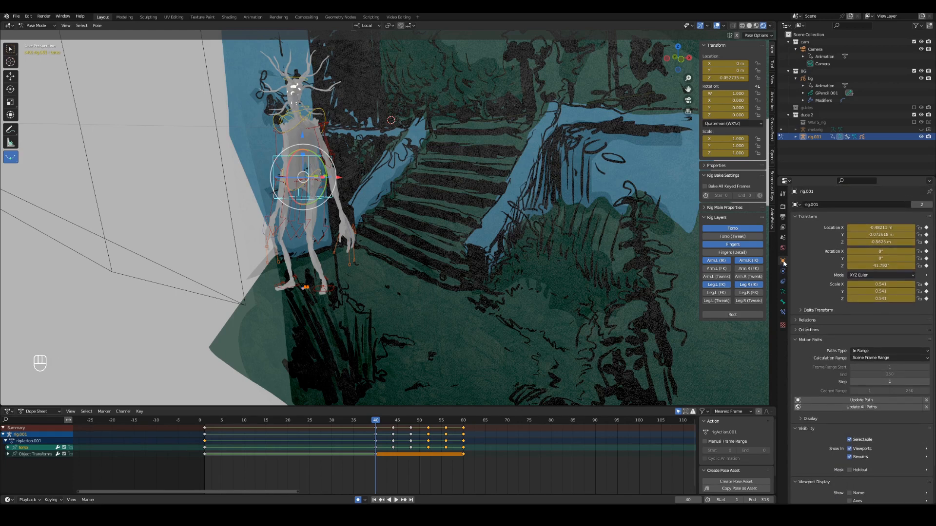
{"action": "left_click", "coordinate": [782, 292]}
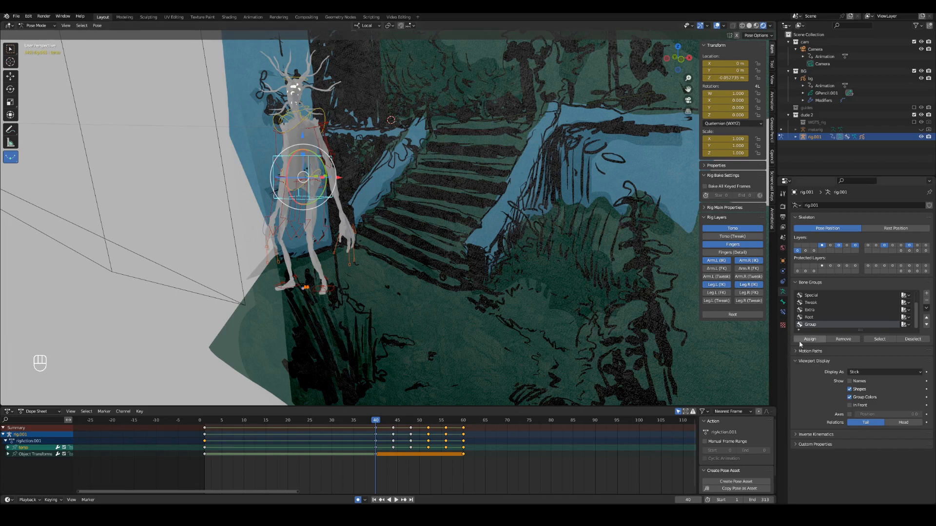
{"action": "left_click", "coordinate": [784, 303]}
{"action": "left_click", "coordinate": [783, 293]}
{"action": "left_click", "coordinate": [796, 351]}
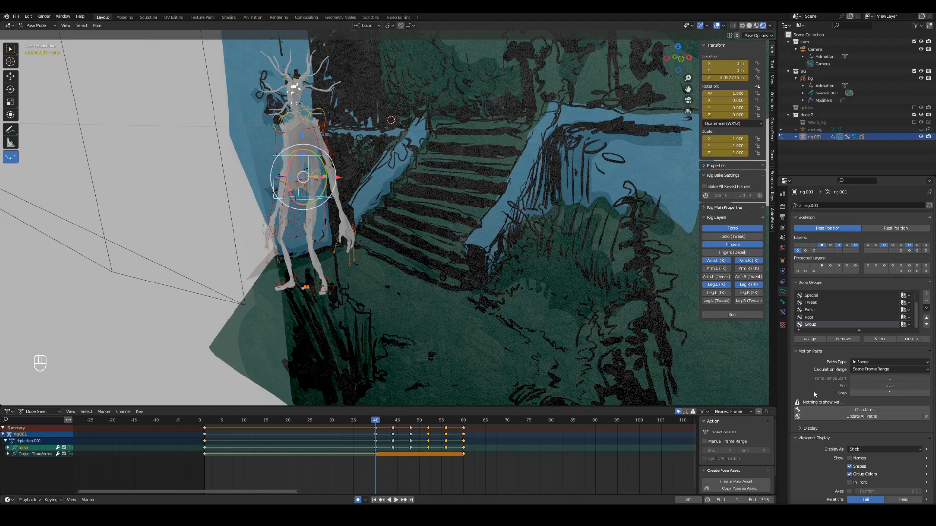
Calculate In Range motion paths for every bone over the Scene Frame Range, then clear all the paths
{"action": "key", "text": "a"}
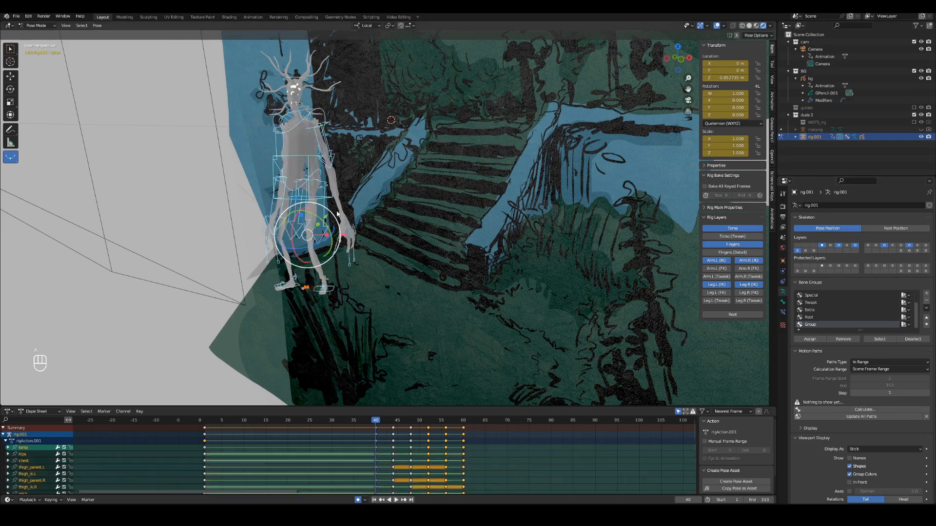
{"action": "left_click", "coordinate": [851, 410]}
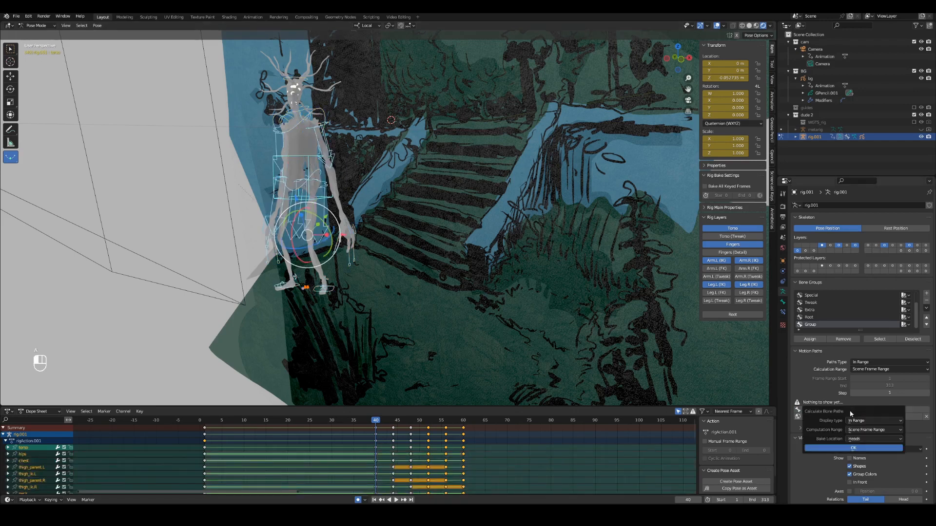
{"action": "left_click", "coordinate": [853, 448]}
{"action": "mouse_move", "coordinate": [454, 292]}
{"action": "left_mouse_down", "text": "alt"}
{"action": "mouse_move", "coordinate": [492, 290]}
{"action": "mouse_move", "coordinate": [480, 299]}
{"action": "left_mouse_up", "text": "alt"}
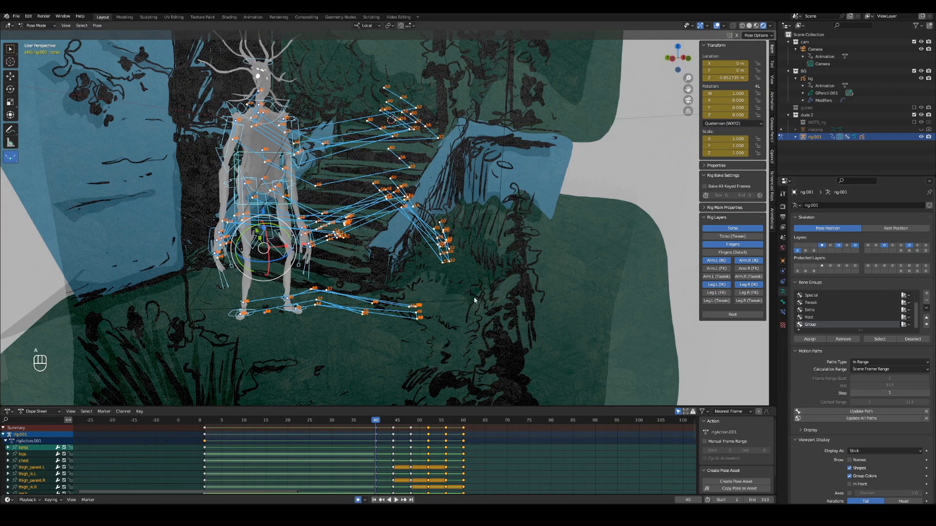
{"action": "key", "text": "a"}
{"action": "key", "text": "a"}
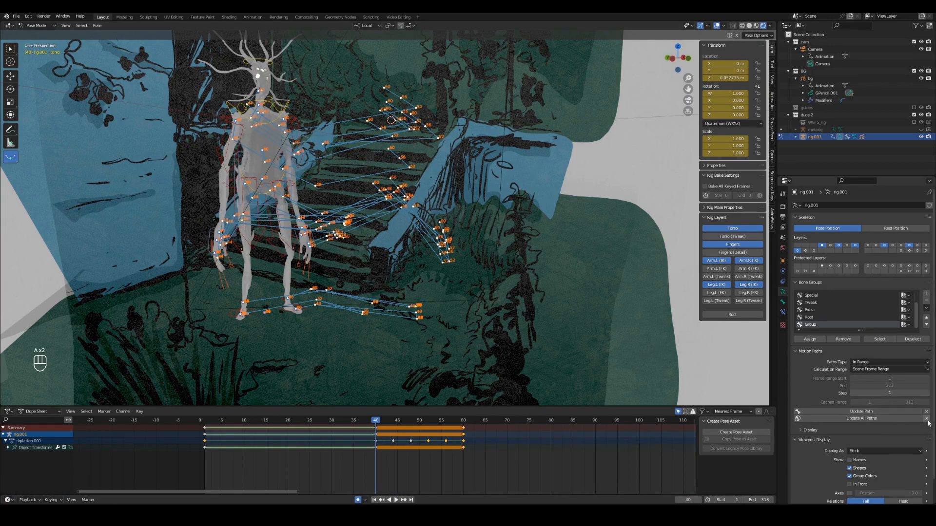
{"action": "left_click", "coordinate": [926, 418]}
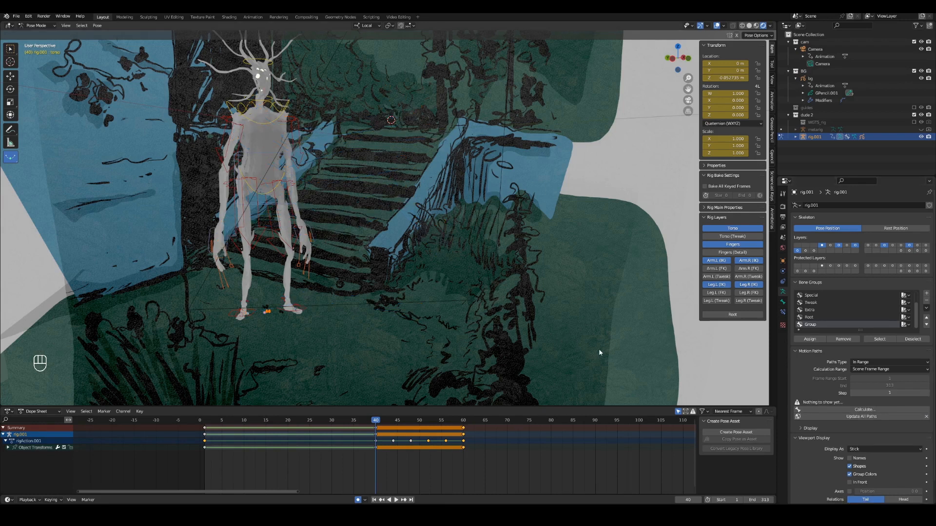
Calculate the torso control's bone motion path with In Range, Scene Frame Range and Heads, and return to the camera view
{"action": "left_click", "coordinate": [264, 204]}
{"action": "middle_click_drag", "start_coordinate": [307, 263], "coordinate": [329, 280]}
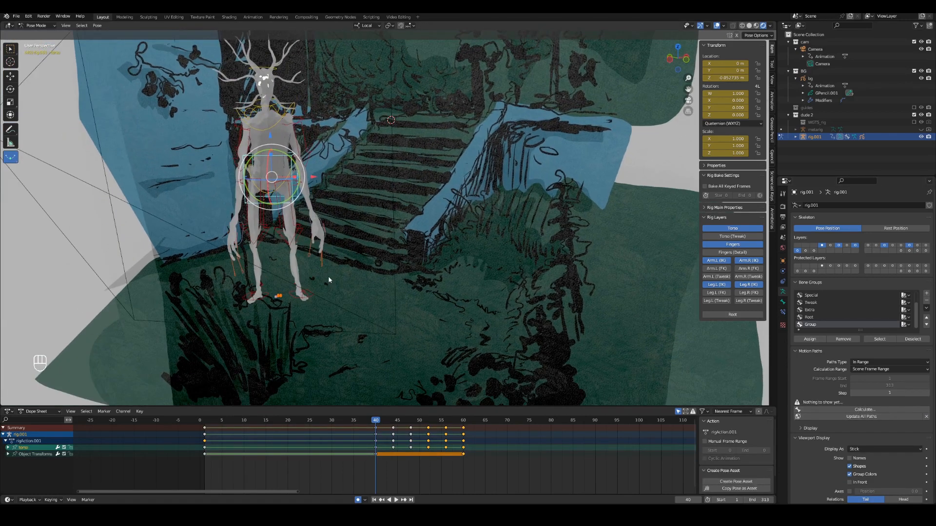
{"action": "left_click", "coordinate": [869, 409]}
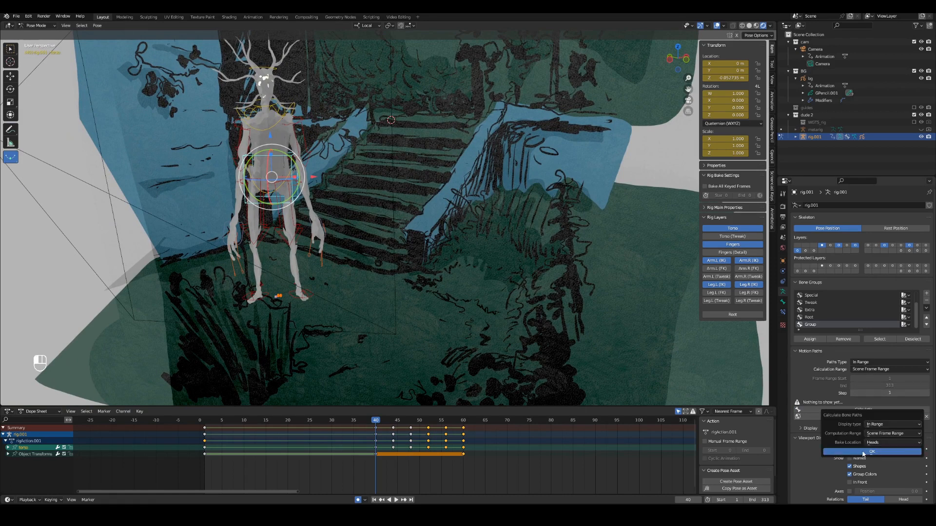
{"action": "left_click", "coordinate": [848, 452]}
{"action": "middle_click_drag", "start_coordinate": [441, 270], "coordinate": [436, 273]}
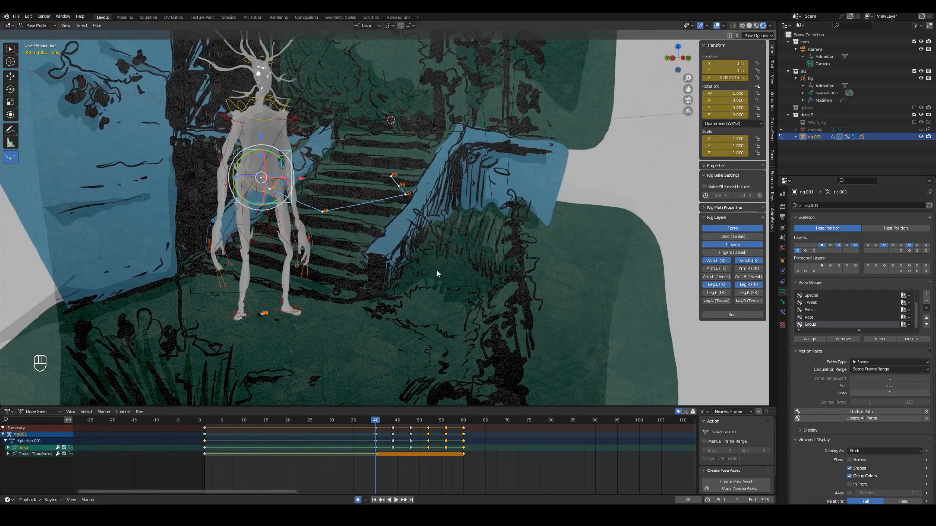
{"action": "key", "text": "KP_0"}
{"action": "scroll", "coordinate": [453, 262], "scroll_direction": "up", "scroll_amount": 3}
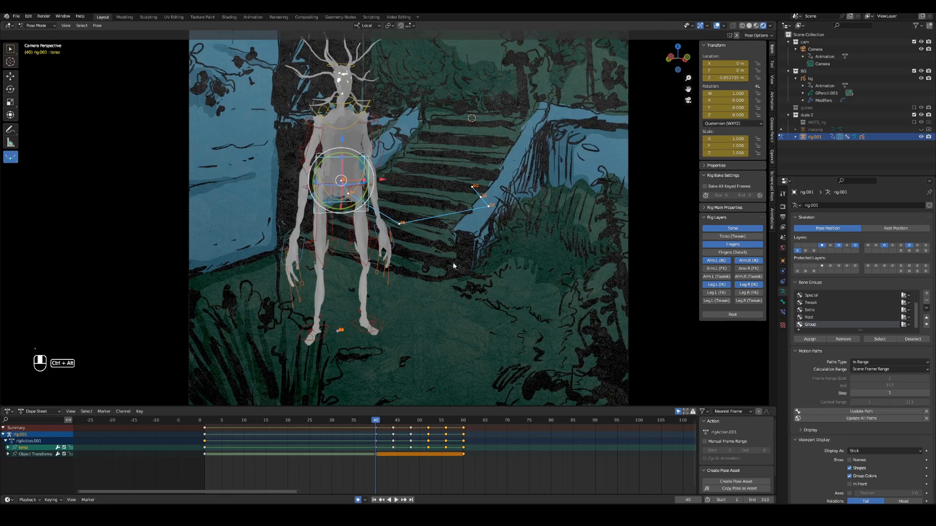
Move the torso control at frame 56 to refine its arc along the motion path
{"action": "key", "text": "space"}
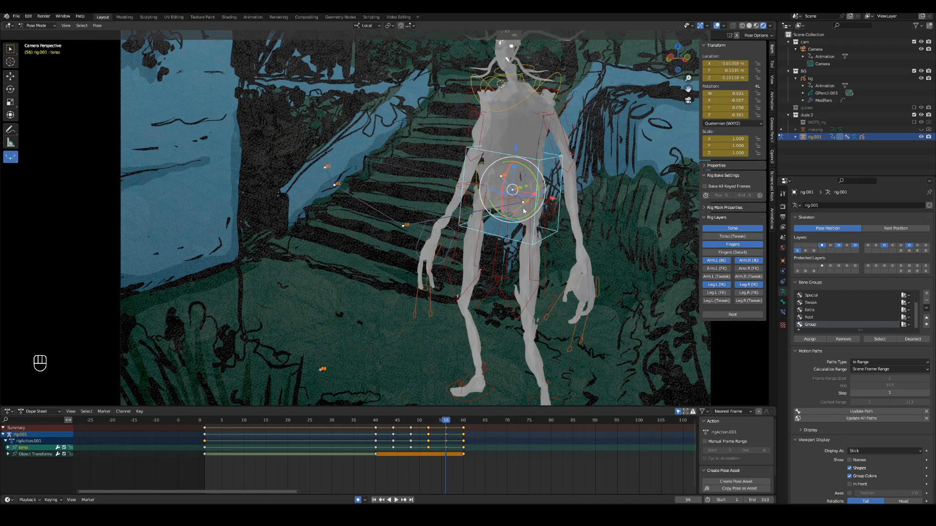
{"action": "key", "text": "g"}
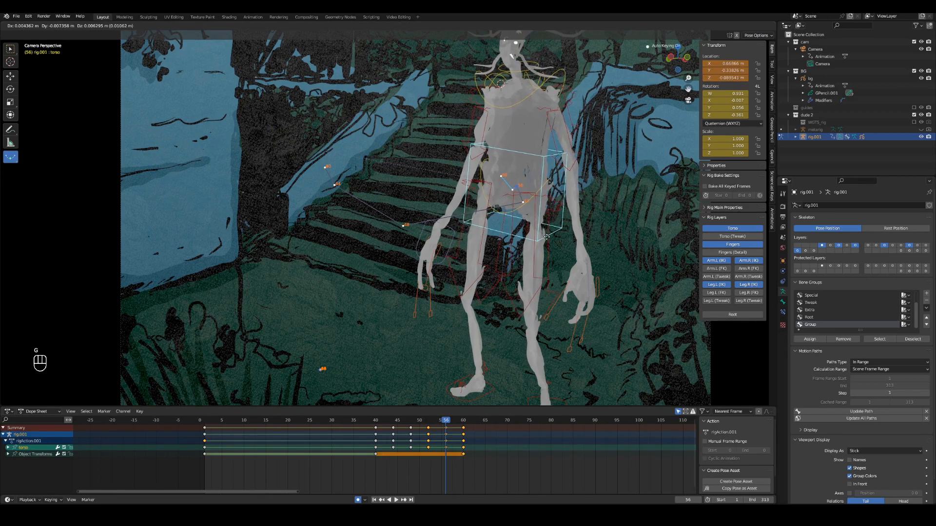
{"action": "left_click", "coordinate": [546, 240]}
{"action": "key", "text": "g"}
{"action": "left_click", "coordinate": [542, 242]}
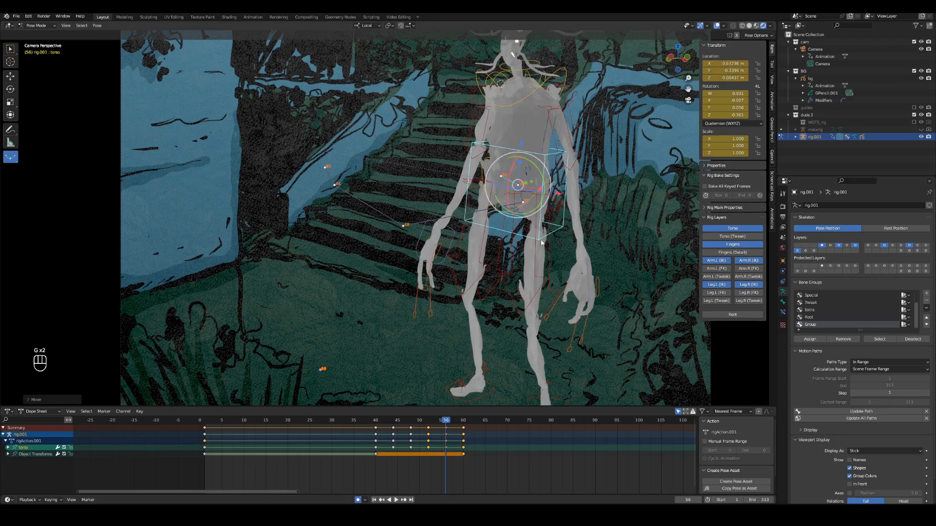
Play back the step from frame 40 to check the adjusted torso movement
{"action": "left_click_drag", "start_coordinate": [431, 423], "coordinate": [376, 422]}
{"action": "key", "text": "space"}
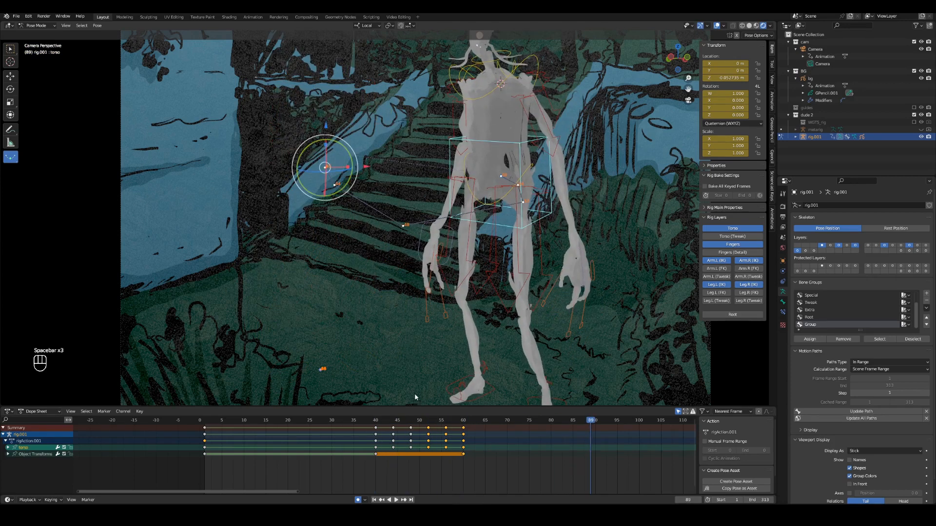
{"action": "key", "text": "space"}
Save the file and add a breakdown pose of about 50% for all controls at frame 42
{"action": "key", "text": "a"}
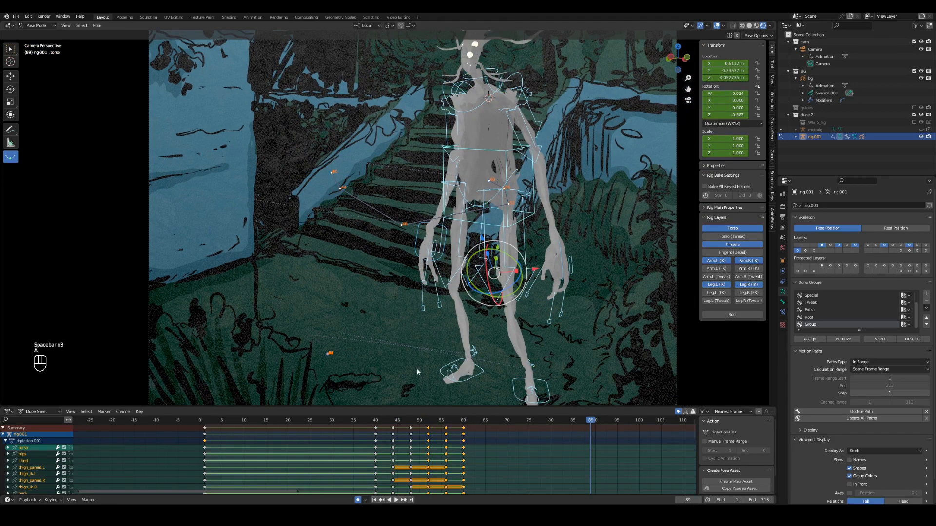
{"action": "left_click", "coordinate": [386, 424]}
{"action": "key", "text": "ctrl+s"}
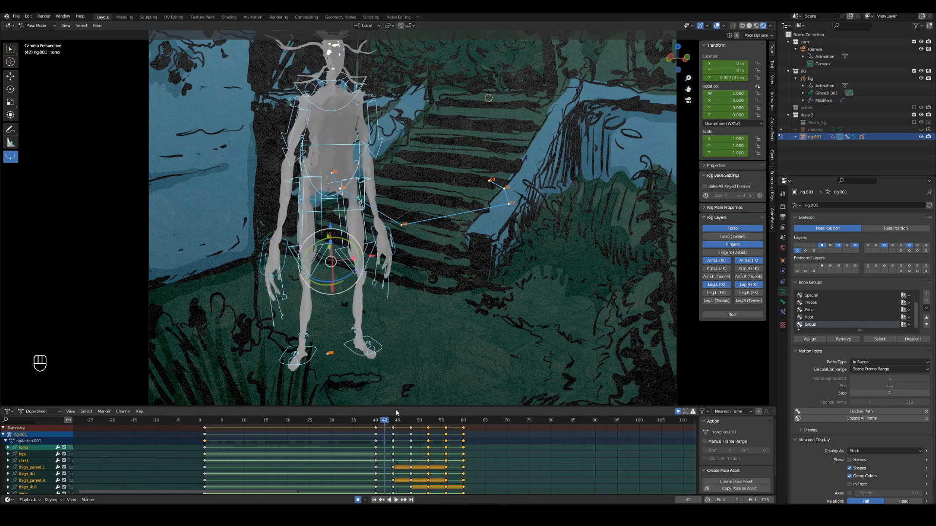
{"action": "key", "text": "shift+e"}
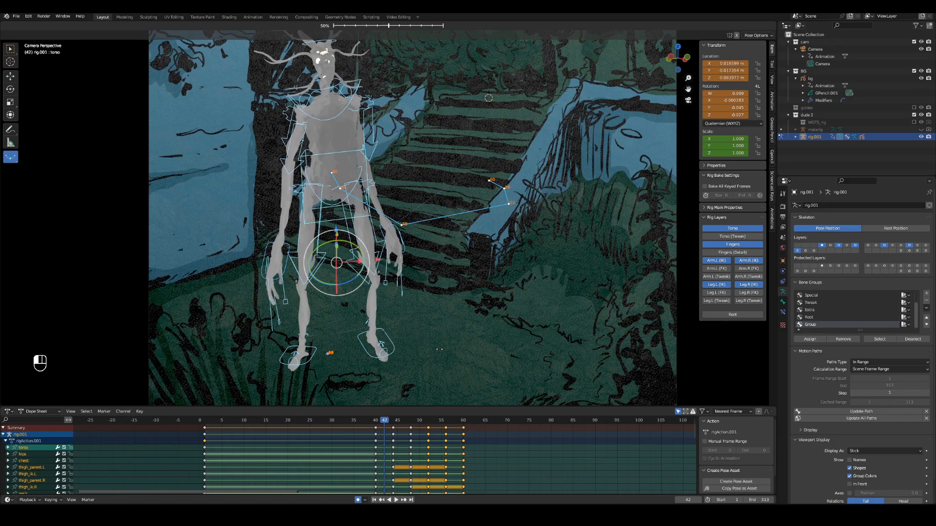
{"action": "left_click", "coordinate": [438, 352]}
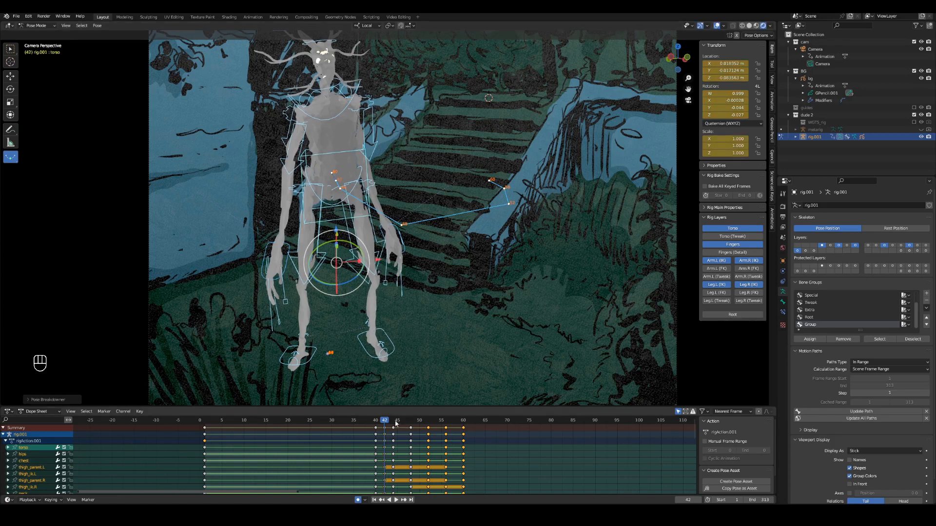
Select the torso control and shift it slightly at frame 42
{"action": "left_click", "coordinate": [265, 249]}
{"action": "left_click", "coordinate": [325, 220]}
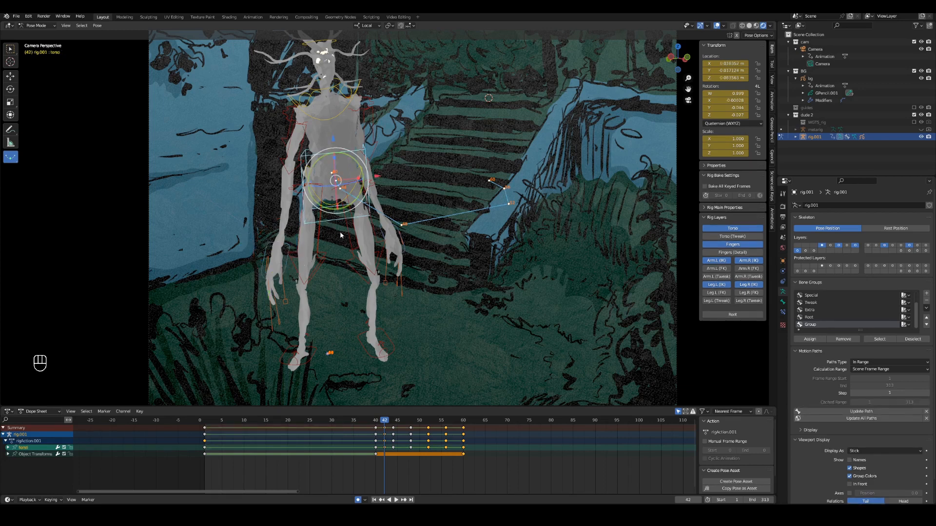
{"action": "key", "text": "g"}
{"action": "left_click", "coordinate": [340, 241]}
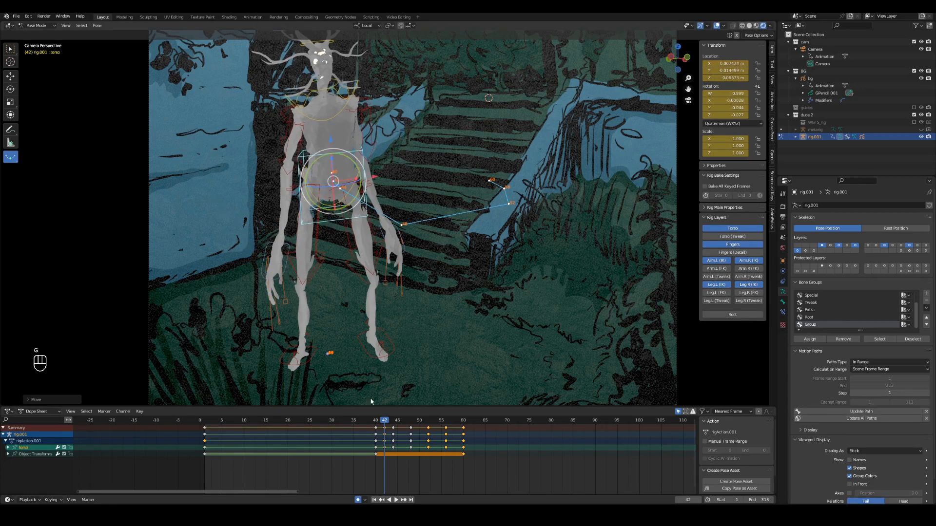
Add a breakdown pose for all controls at frame 46
{"action": "left_click_drag", "start_coordinate": [389, 423], "coordinate": [401, 422]}
{"action": "key", "text": "a"}
{"action": "key", "text": "shift+e"}
{"action": "left_click", "coordinate": [458, 365]}
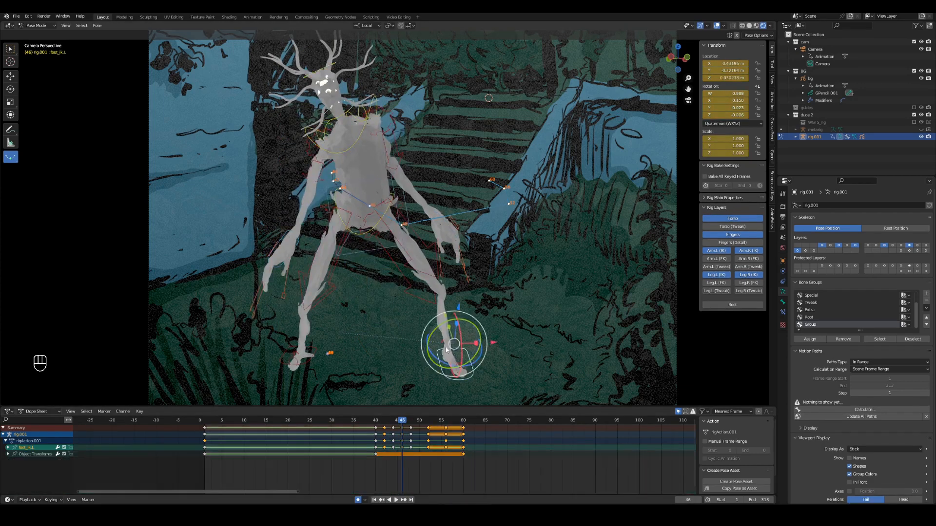
Rotate the left foot IK control and reposition the torso control at frame 46
{"action": "left_click", "coordinate": [445, 344]}
{"action": "key", "text": "r"}
{"action": "left_click", "coordinate": [363, 346]}
{"action": "left_click", "coordinate": [352, 253]}
{"action": "key", "text": "g"}
{"action": "left_click", "coordinate": [342, 255]}
Save the file and add a breakdown pose for the whole rig at frame 50
{"action": "left_click", "coordinate": [420, 422]}
{"action": "key", "text": "ctrl+s"}
{"action": "left_click", "coordinate": [457, 326]}
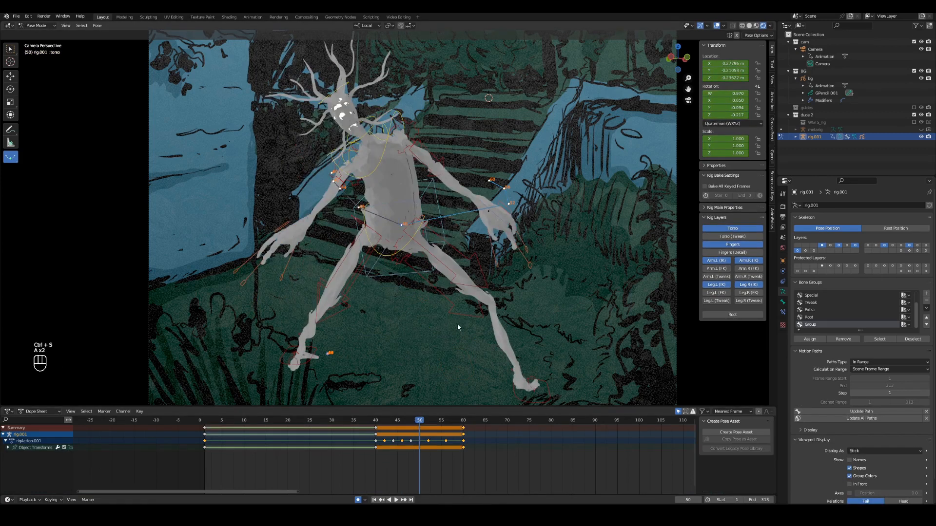
{"action": "left_click_drag", "start_coordinate": [463, 342], "coordinate": [451, 343]}
Clear the left foot control's rotation at frame 50 and apply a breakdown of about 35% to the right foot IK control
{"action": "left_click", "coordinate": [517, 371]}
{"action": "key", "text": "alt+r"}
{"action": "middle_click_drag", "start_coordinate": [478, 367], "coordinate": [496, 325], "text": "shift"}
{"action": "left_click", "coordinate": [353, 305]}
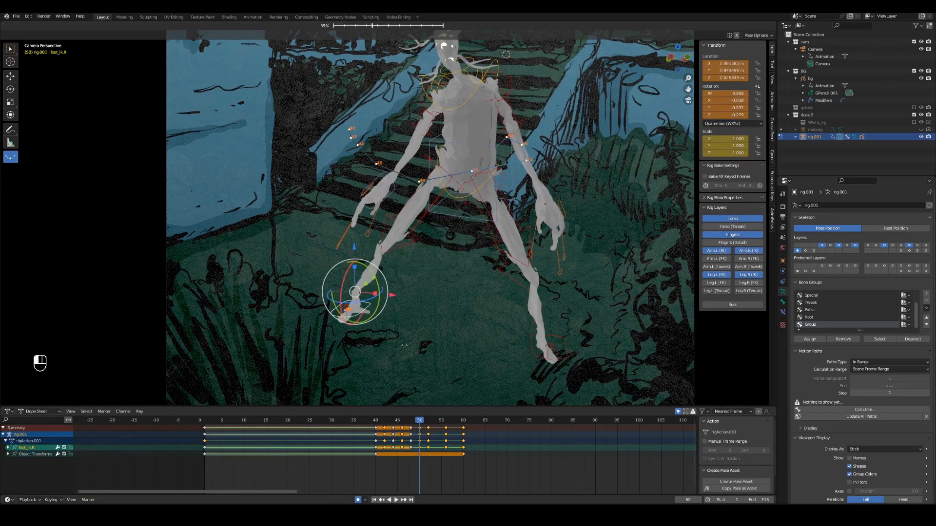
Move and rotate the torso control at frame 50
{"action": "left_click", "coordinate": [486, 232]}
{"action": "key", "text": "g"}
{"action": "left_click", "coordinate": [471, 250]}
{"action": "key", "text": "r"}
{"action": "key", "text": "r"}
{"action": "middle_click_drag", "start_coordinate": [471, 273], "coordinate": [443, 291], "text": "shift"}
Add breakdown poses for all controls at frames 54 and 58
{"action": "left_click", "coordinate": [437, 421]}
{"action": "key", "text": "a"}
{"action": "left_click_drag", "start_coordinate": [463, 336], "coordinate": [479, 364]}
{"action": "left_click", "coordinate": [455, 422]}
{"action": "left_click", "coordinate": [467, 347]}
Rotate the right foot's controls at frame 56 and save the file
{"action": "left_click", "coordinate": [446, 421]}
{"action": "key", "text": "r"}
{"action": "left_click", "coordinate": [443, 345]}
{"action": "left_click", "coordinate": [464, 325]}
{"action": "left_click", "coordinate": [443, 346]}
{"action": "key", "text": "r"}
{"action": "left_click", "coordinate": [545, 336]}
{"action": "key", "text": "ctrl+s"}
Play back the step repeatedly from around frame 42 to judge the added breakdown poses
{"action": "key", "text": "space"}
{"action": "key", "text": "space"}
{"action": "left_click", "coordinate": [382, 423]}
{"action": "key", "text": "space"}
{"action": "key", "text": "space"}
{"action": "left_click", "coordinate": [382, 423]}
{"action": "key", "text": "space"}
{"action": "key", "text": "space"}
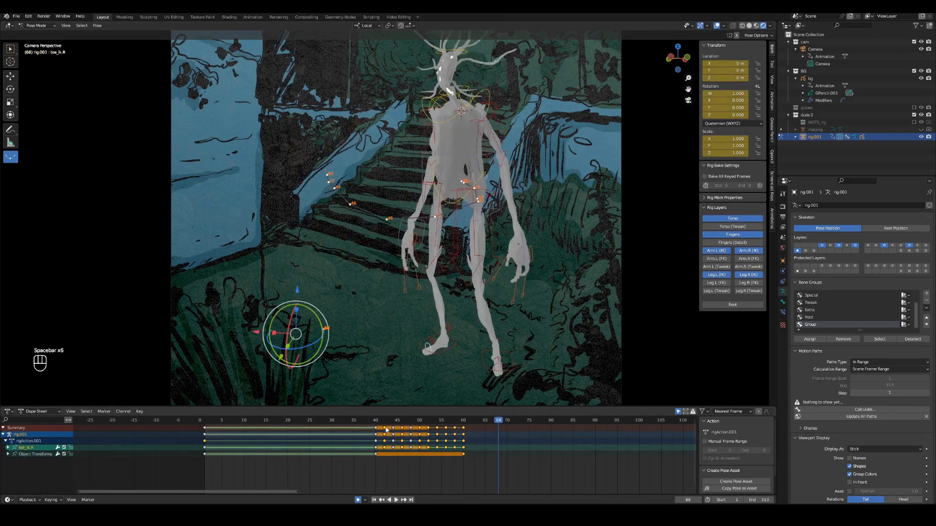
Adjust the torso control's position and rotation at frames 54, 58 and 50 to smooth its arc
{"action": "left_click_drag", "start_coordinate": [420, 423], "coordinate": [439, 423]}
{"action": "scroll", "coordinate": [463, 292], "scroll_direction": "up", "scroll_amount": 2}
{"action": "left_click", "coordinate": [549, 238]}
{"action": "key", "text": "g"}
{"action": "left_click", "coordinate": [454, 423]}
{"action": "key", "text": "r"}
{"action": "key", "text": "r"}
{"action": "left_click", "coordinate": [438, 424]}
{"action": "left_click", "coordinate": [419, 423]}
{"action": "key", "text": "g"}
{"action": "left_click", "coordinate": [463, 374]}
Play back the movement repeatedly from around frame 40 to check the torso arc
{"action": "left_click", "coordinate": [382, 422]}
{"action": "key", "text": "space"}
{"action": "key", "text": "space"}
{"action": "left_click", "coordinate": [377, 423]}
{"action": "key", "text": "space"}
{"action": "key", "text": "space"}
{"action": "key", "text": "space"}
{"action": "key", "text": "space"}
{"action": "left_click_drag", "start_coordinate": [434, 319], "coordinate": [451, 337], "text": "ctrl+alt"}
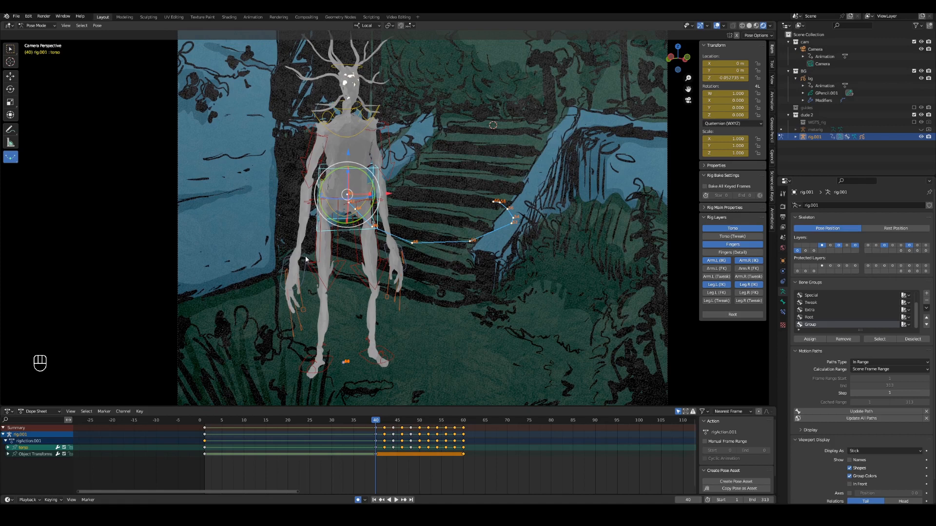
Save the file and try calculating bone motion paths for both hand IK controls together
{"action": "left_click", "coordinate": [306, 260]}
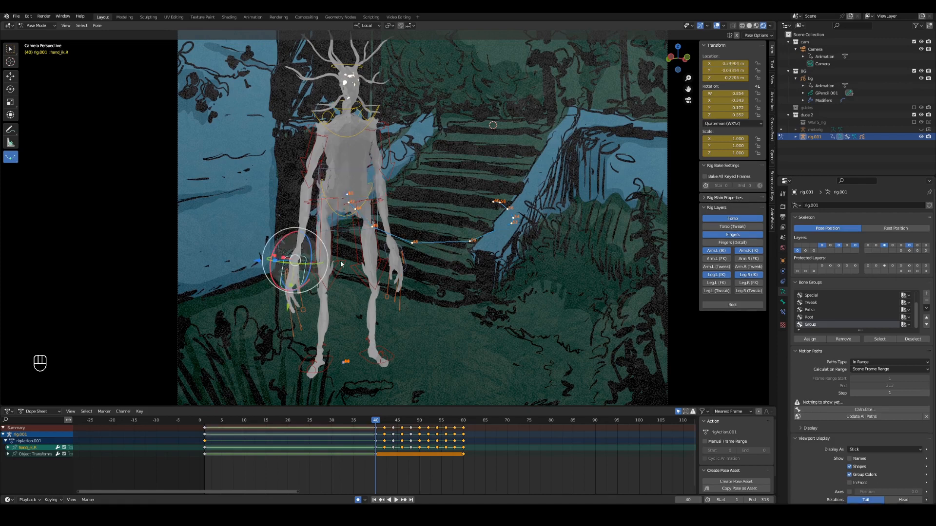
{"action": "left_click", "coordinate": [399, 249], "text": "shift"}
{"action": "key", "text": "ctrl+s"}
{"action": "left_click", "coordinate": [832, 410]}
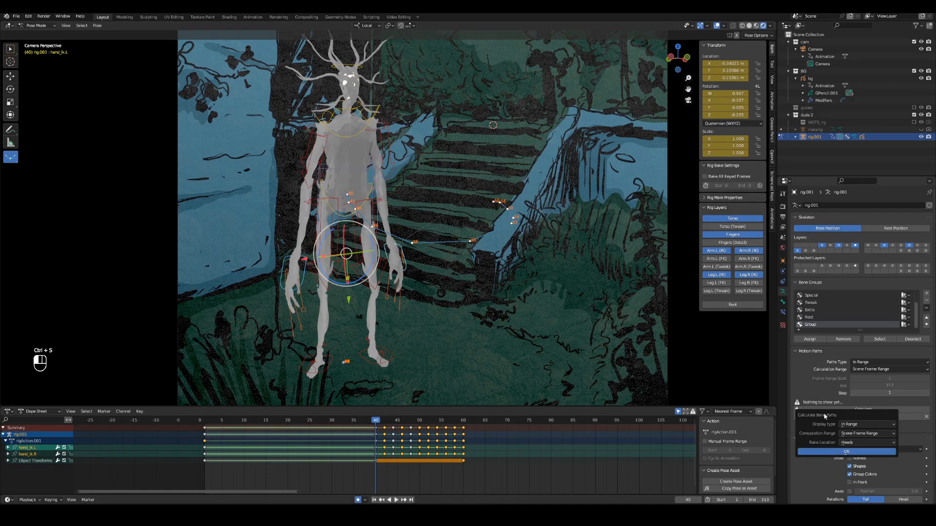
{"action": "left_click", "coordinate": [927, 417]}
{"action": "left_click", "coordinate": [856, 449]}
{"action": "left_click", "coordinate": [862, 409]}
{"action": "left_click", "coordinate": [877, 450]}
Clear all motion paths and calculate a bone motion path for the right hand IK control alone
{"action": "left_click", "coordinate": [927, 417]}
{"action": "left_click", "coordinate": [304, 261]}
{"action": "left_click", "coordinate": [862, 409]}
{"action": "left_click", "coordinate": [878, 450]}
Move the right hand IK control at frames 46, 48 and 50 to smooth its motion path
{"action": "left_click_drag", "start_coordinate": [377, 421], "coordinate": [402, 421]}
{"action": "key", "text": "g"}
{"action": "left_click", "coordinate": [387, 370]}
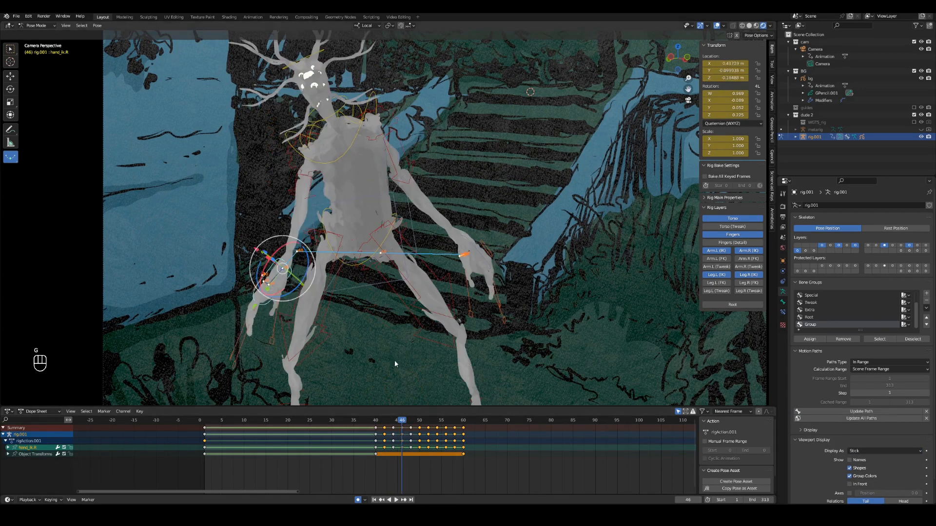
{"action": "key", "text": "g"}
{"action": "key", "text": "Up"}
{"action": "key", "text": "g"}
{"action": "key", "text": "Up"}
{"action": "key", "text": "g"}
Continue refining the right hand IK control's arc by repositioning it at frames 54, 56, 58 and 60
{"action": "key", "text": "Up"}
{"action": "key", "text": "Up"}
{"action": "key", "text": "g"}
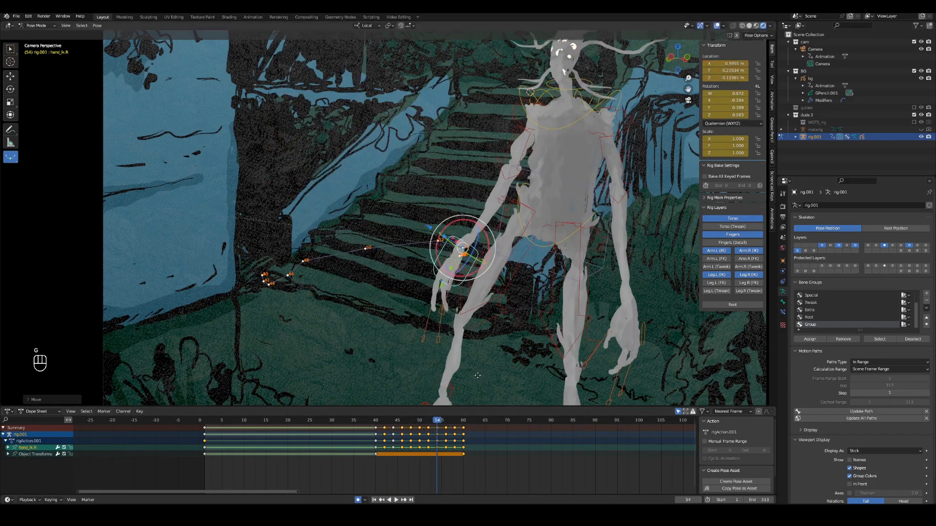
{"action": "key", "text": "Up"}
{"action": "key", "text": "g"}
{"action": "key", "text": "g"}
{"action": "middle_click_drag", "start_coordinate": [484, 378], "coordinate": [459, 385], "text": "ctrl"}
{"action": "key", "text": "Up"}
{"action": "key", "text": "g"}
{"action": "key", "text": "Up"}
{"action": "key", "text": "g"}
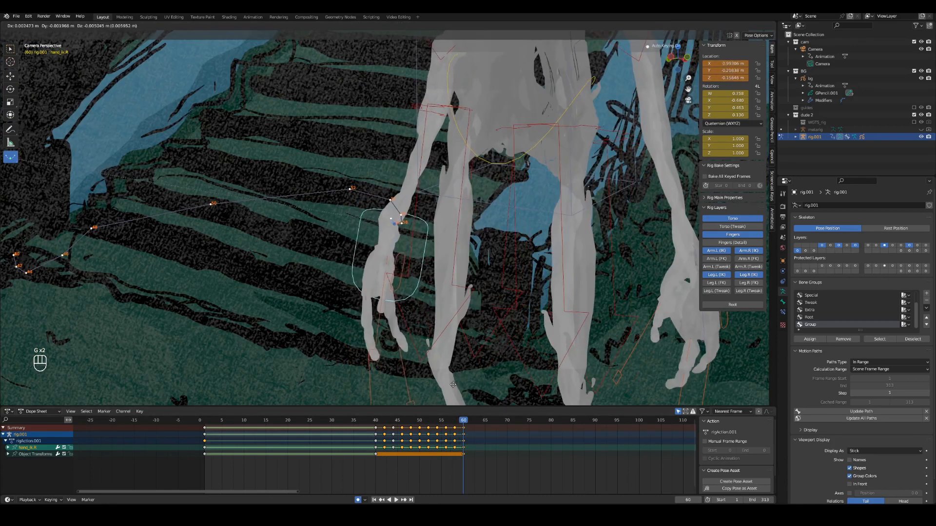
{"action": "left_click", "coordinate": [453, 384]}
Play back the right hand's movement, then calculate a bone motion path for the left hand IK control
{"action": "key", "text": "space"}
{"action": "key", "text": "space"}
{"action": "left_click", "coordinate": [555, 301]}
{"action": "left_click", "coordinate": [556, 306]}
{"action": "left_click", "coordinate": [556, 306]}
{"action": "left_click", "coordinate": [864, 410]}
{"action": "left_click", "coordinate": [864, 410]}
Move the left hand IK control at frame 46 to refine its arc
{"action": "left_click_drag", "start_coordinate": [381, 421], "coordinate": [385, 424]}
{"action": "key", "text": "Up"}
{"action": "key", "text": "Up"}
{"action": "key", "text": "g"}
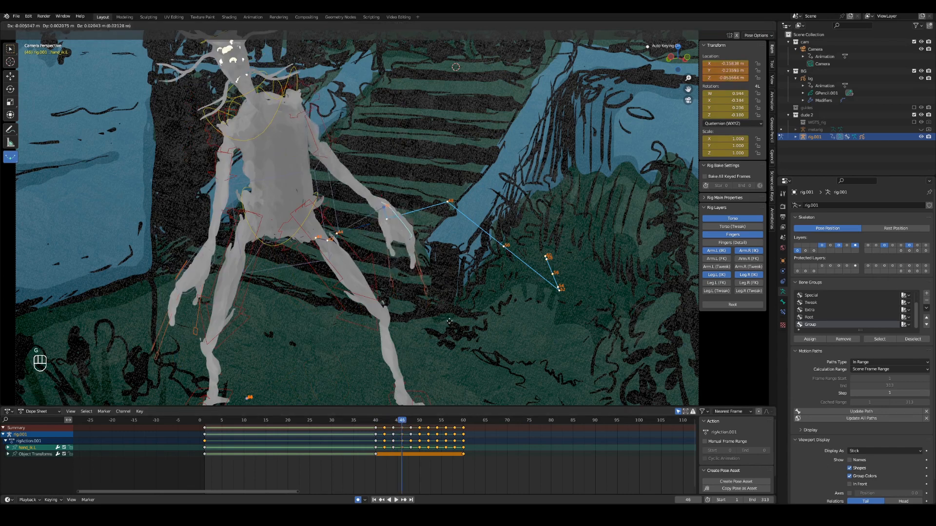
{"action": "left_click", "coordinate": [441, 318]}
Reposition the left hand IK control on the keyframes following frame 46 to smooth its motion path
{"action": "key", "text": "Up"}
{"action": "key", "text": "g"}
{"action": "left_click", "coordinate": [428, 423]}
{"action": "key", "text": "Up"}
{"action": "key", "text": "g"}
{"action": "left_click", "coordinate": [431, 426]}
{"action": "key", "text": "Up"}
{"action": "key", "text": "g"}
{"action": "left_click", "coordinate": [443, 437]}
Play back the whole step in the full camera view to check the hand and body arcs
{"action": "key", "text": "space"}
{"action": "key", "text": "space"}
{"action": "key", "text": "space"}
{"action": "key", "text": "space"}
{"action": "key", "text": "space"}
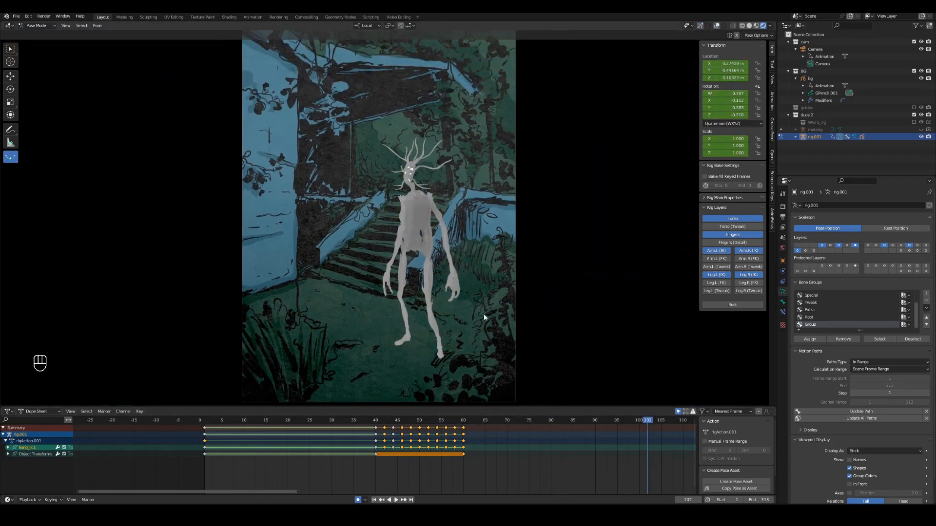
Replay the character's step from frame 40, return the playhead to frame 40 and save the file
{"action": "mouse_move", "coordinate": [378, 421]}
{"action": "left_mouse_down"}
{"action": "mouse_move", "coordinate": [443, 424]}
{"action": "mouse_move", "coordinate": [376, 421]}
{"action": "mouse_move", "coordinate": [386, 424]}
{"action": "left_mouse_up"}
{"action": "right_click", "coordinate": [388, 440]}
{"action": "left_click", "coordinate": [378, 421]}
{"action": "key", "text": "space"}
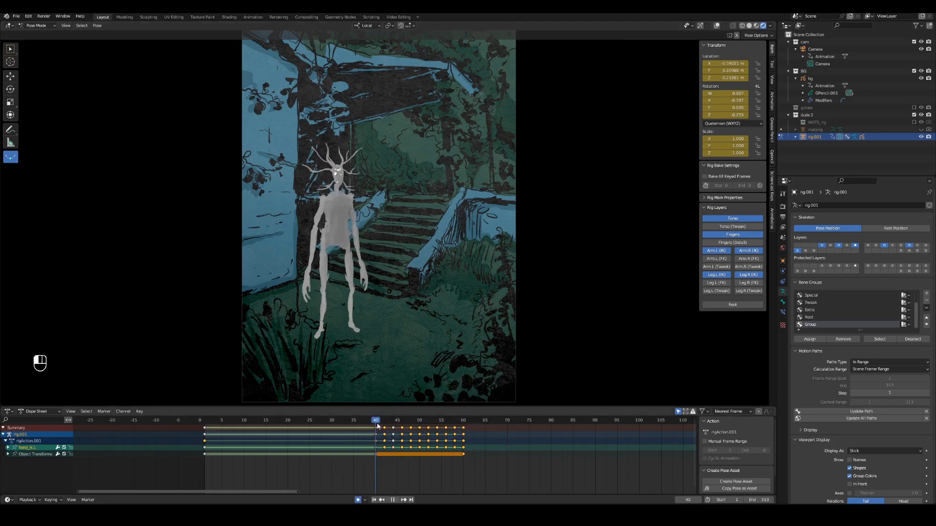
{"action": "key", "text": "space"}
{"action": "left_click", "coordinate": [377, 421]}
{"action": "key", "text": "ctrl+s"}
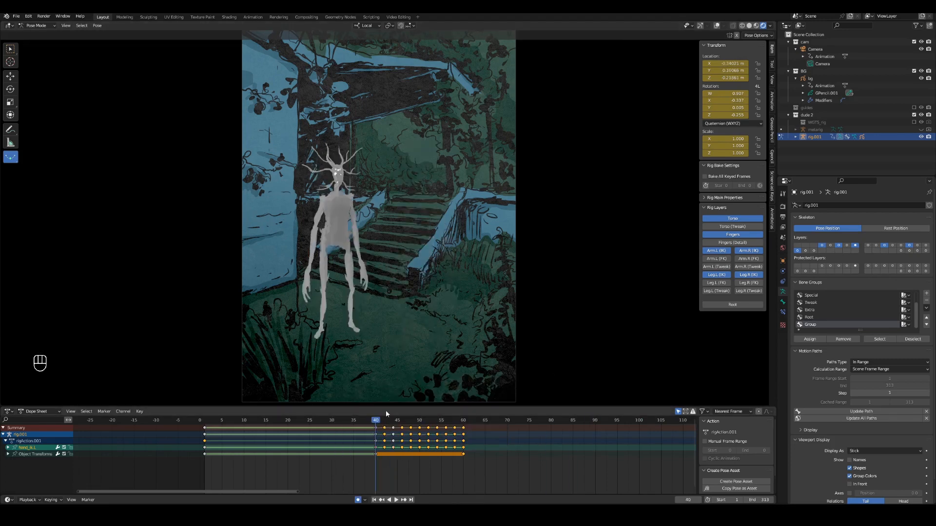